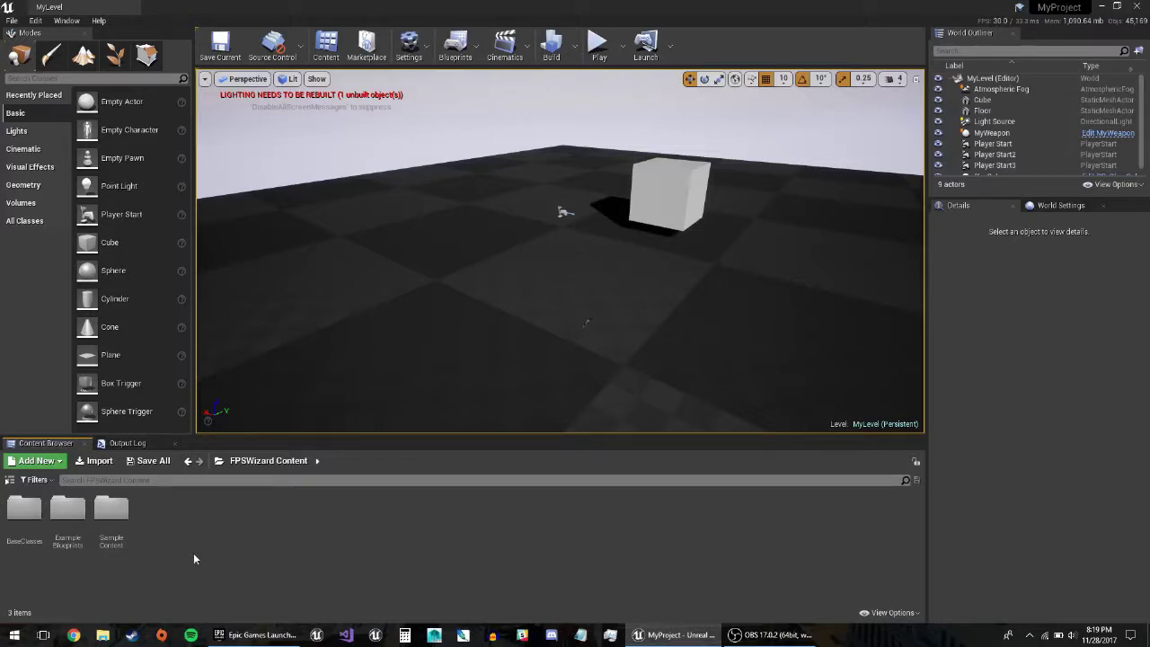
- Open the ExampleExplosion blueprint from the ExampleBlueprints folder, review its class defaults, and close it
{"action": "double_click", "coordinate": [68, 519]}
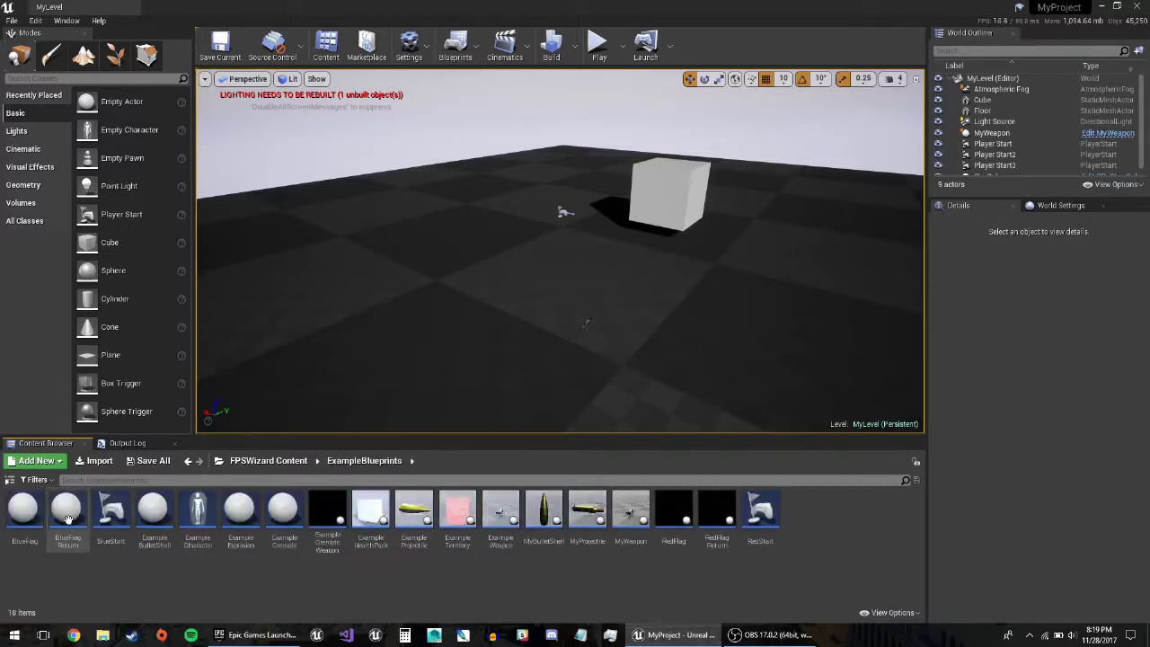
{"action": "double_click", "coordinate": [243, 532]}
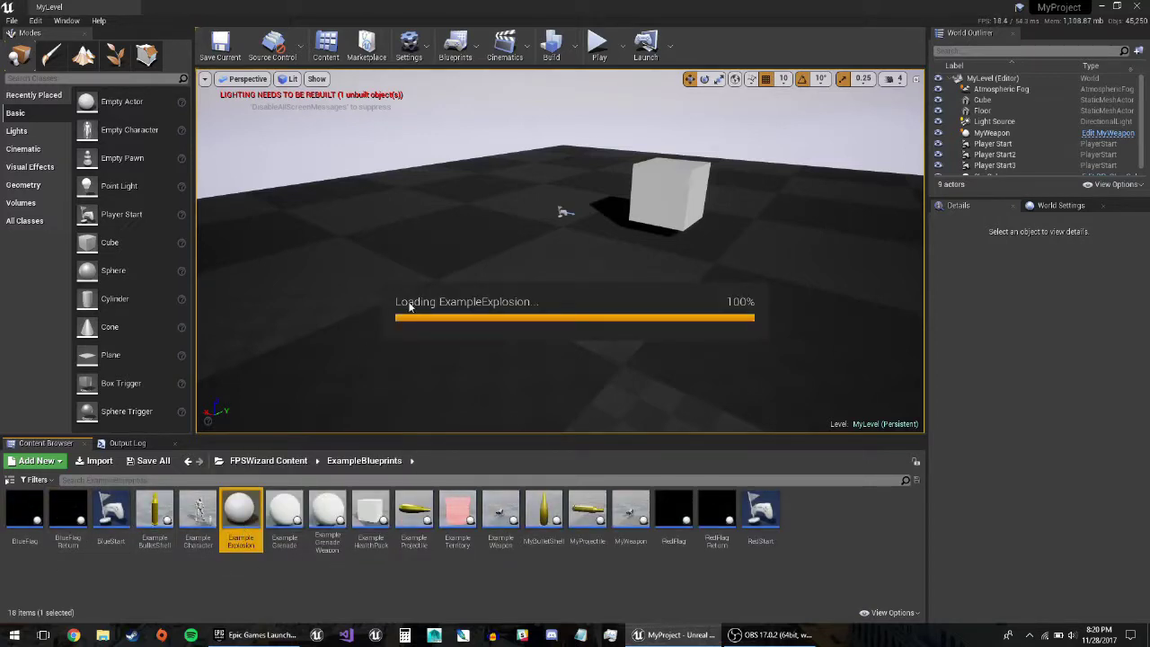
{"action": "scroll", "coordinate": [360, 187], "scroll_direction": "down", "scroll_amount": 3}
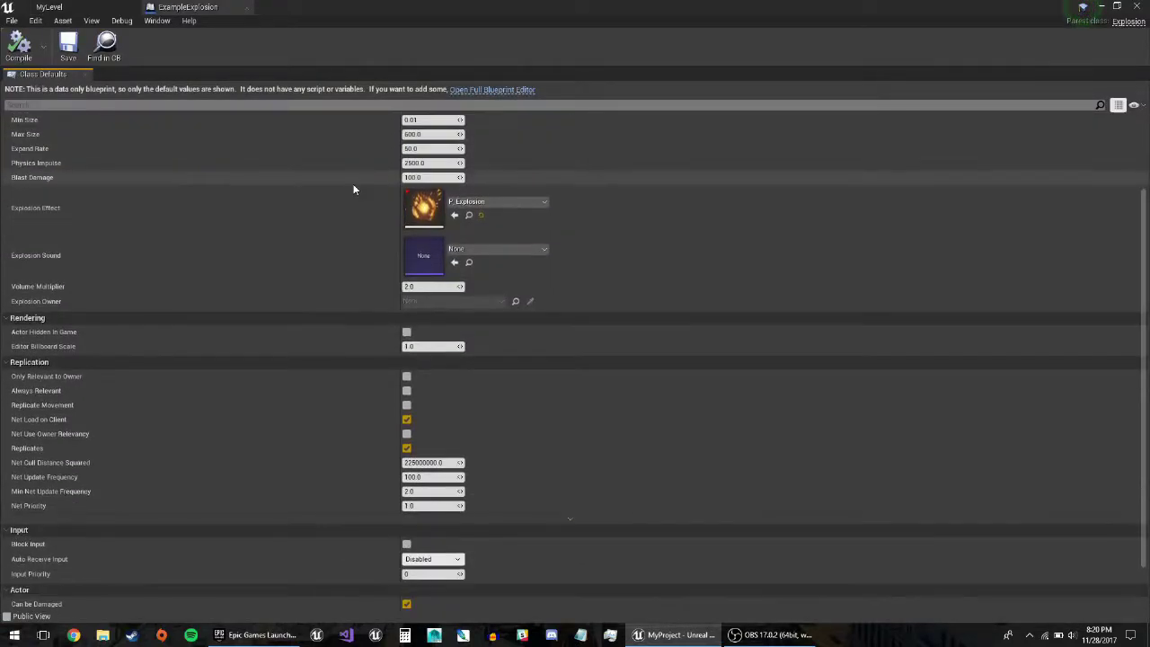
{"action": "scroll", "coordinate": [355, 188], "scroll_direction": "up", "scroll_amount": 3}
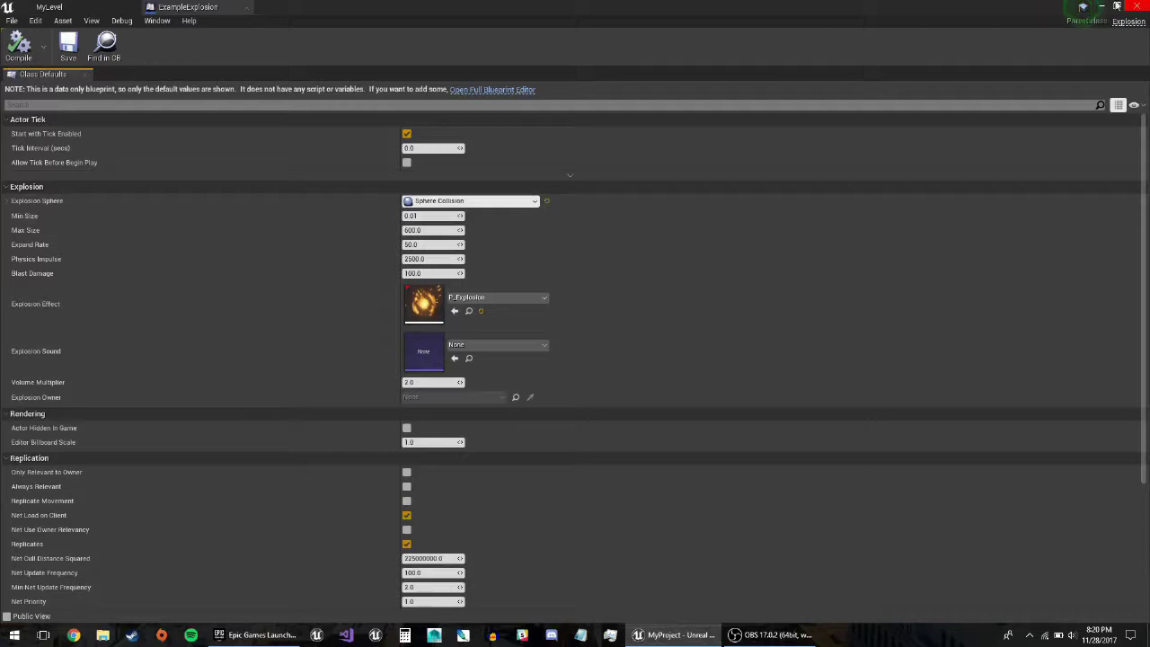
{"action": "left_click", "coordinate": [248, 8]}
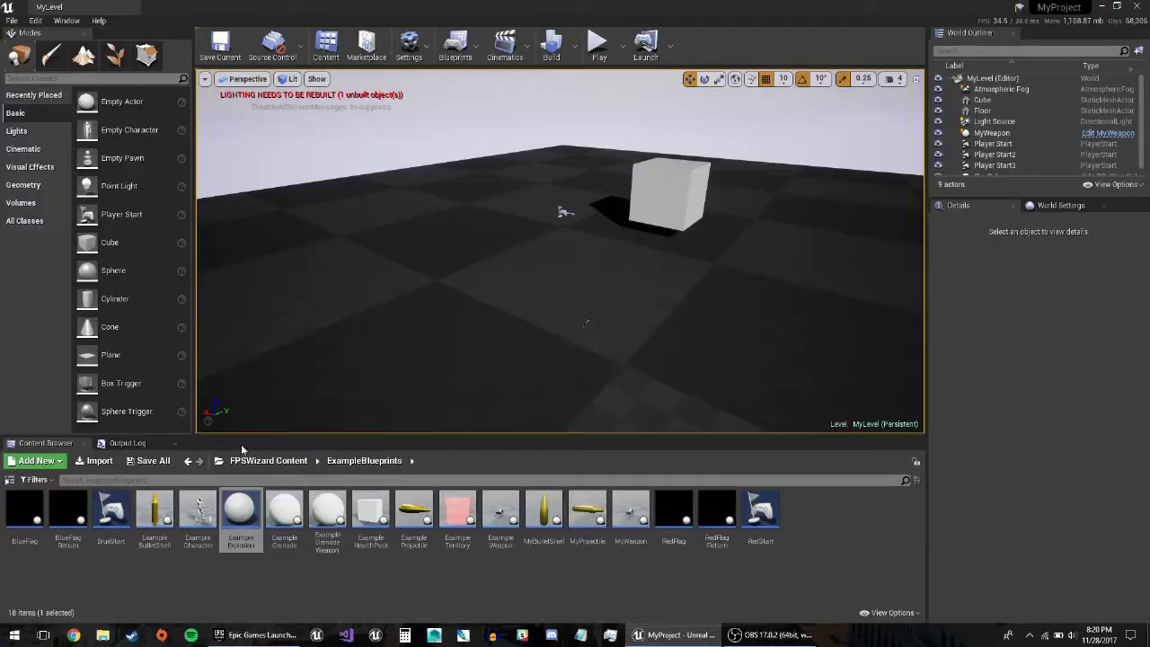
{"action": "left_click", "coordinate": [270, 461]}
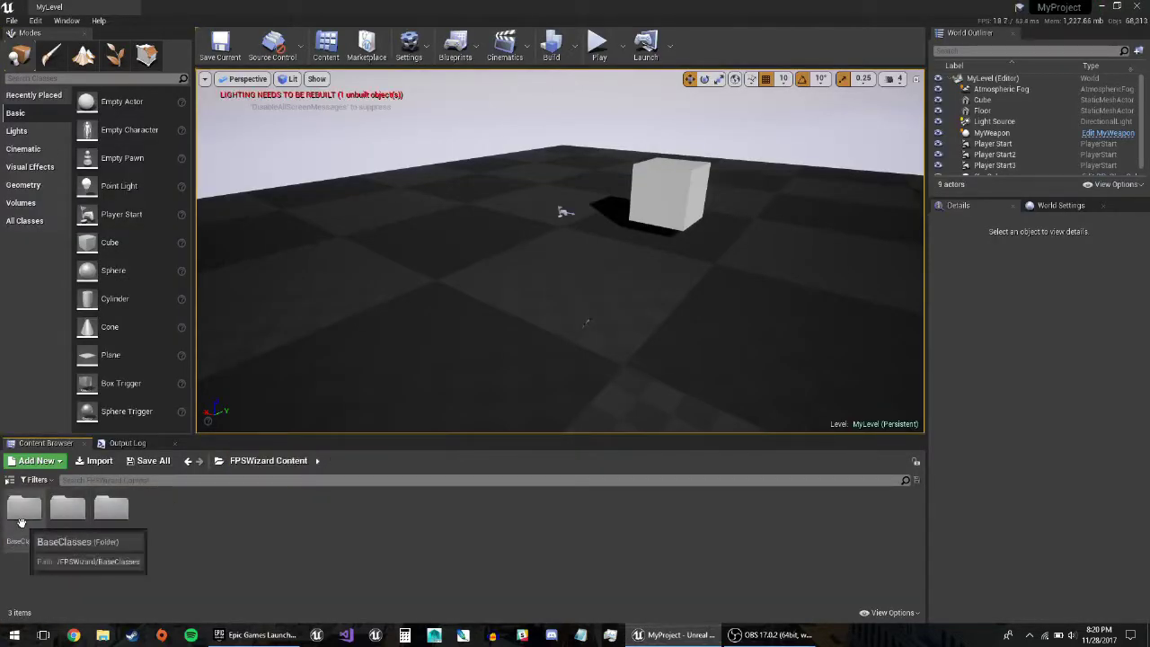
{"action": "double_click", "coordinate": [27, 510]}
{"action": "left_click", "coordinate": [267, 461]}
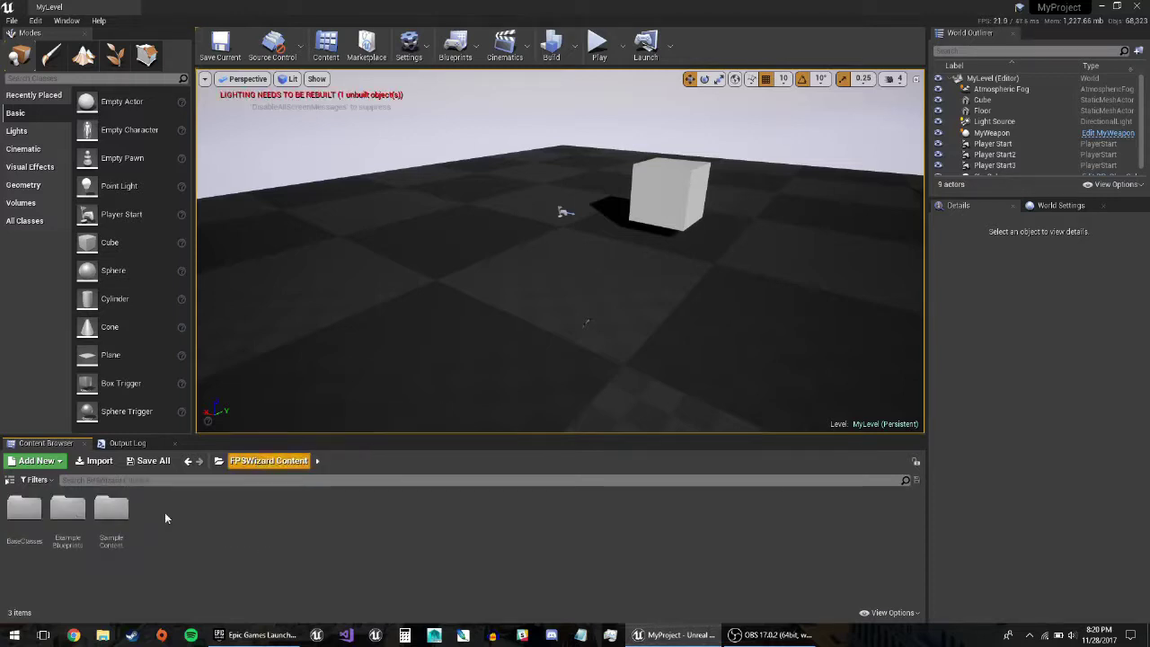
{"action": "double_click", "coordinate": [71, 514]}
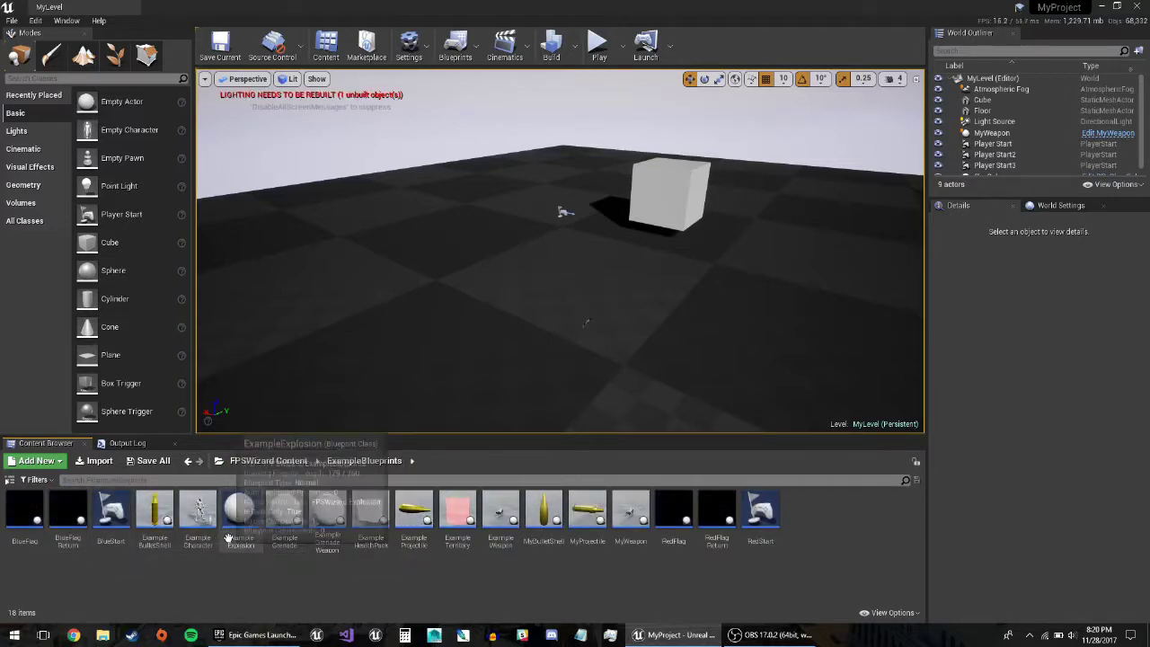
- Duplicate the ExampleExplosion blueprint and name the copy MyExplosion
{"action": "left_click", "coordinate": [229, 536]}
{"action": "right_click", "coordinate": [230, 537]}
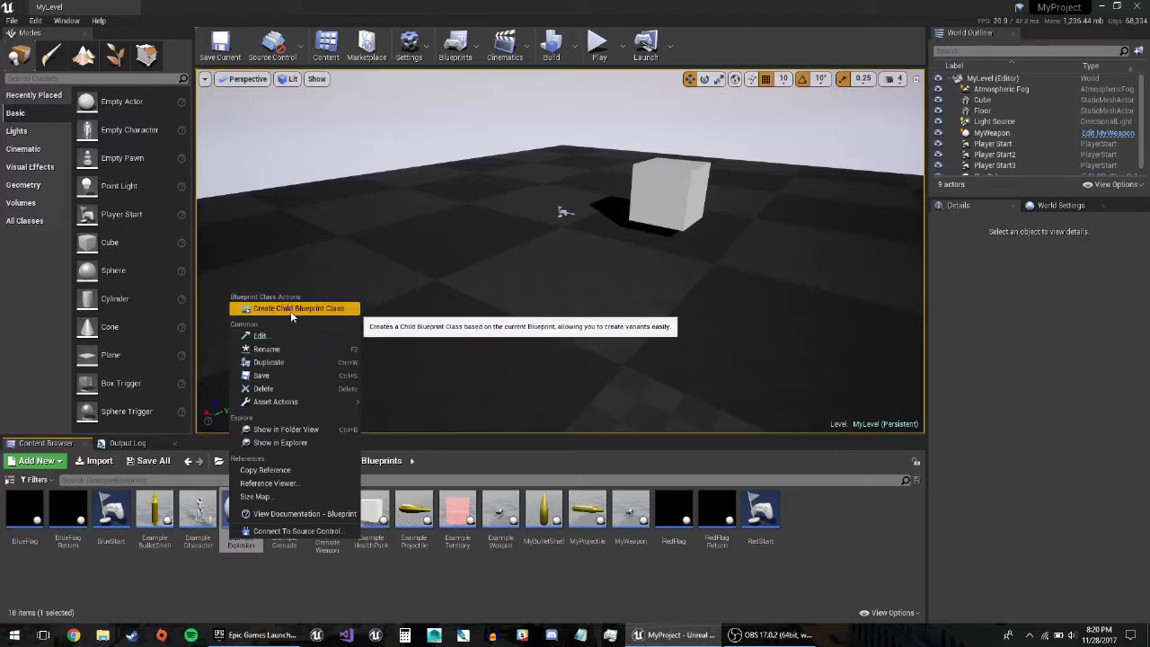
{"action": "left_click", "coordinate": [287, 364]}
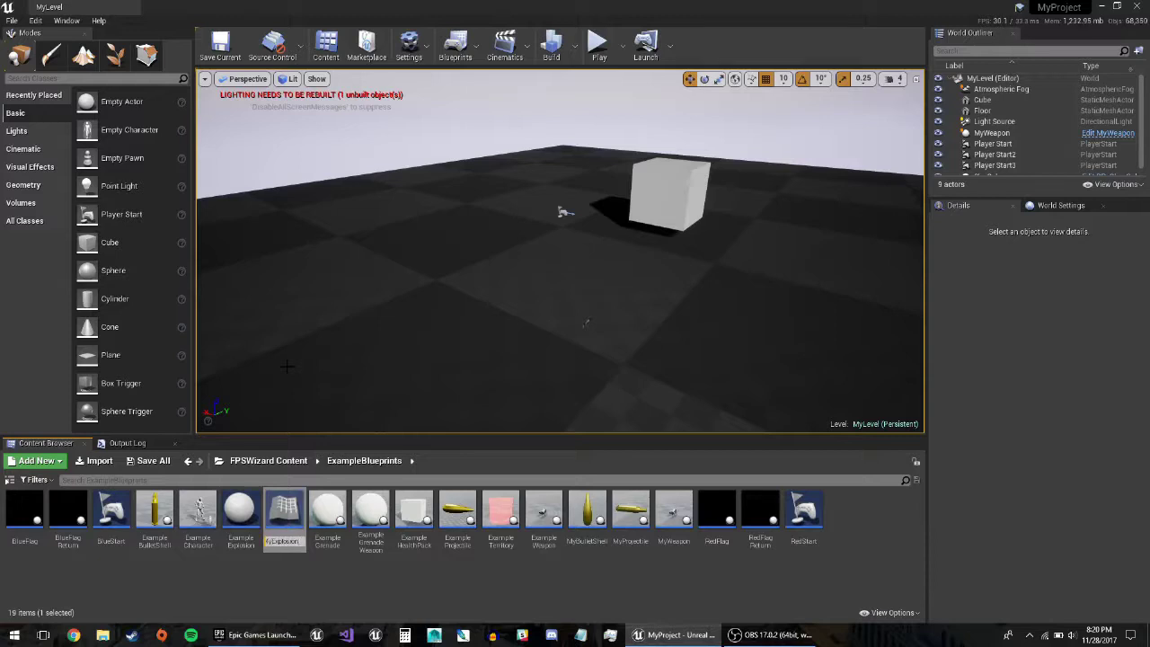
{"action": "key", "text": "Return"}
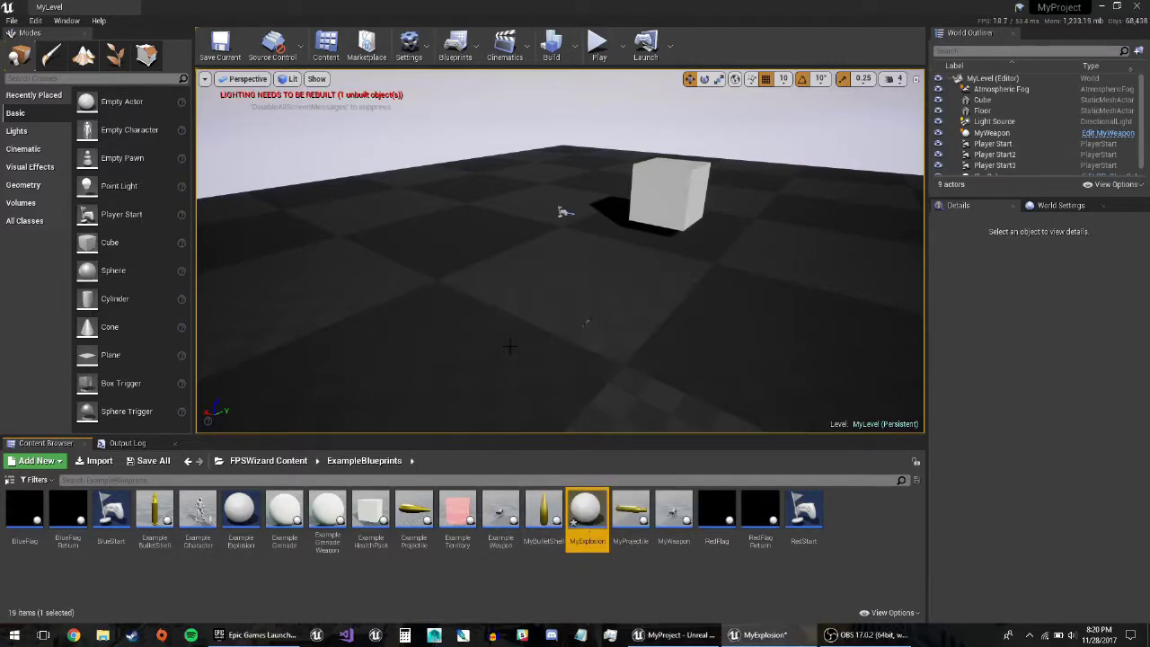
- Examine MyExplosion's class defaults, including the Shape, Collision and Rendering settings of its Explosion Sphere
{"action": "scroll", "coordinate": [215, 160], "scroll_direction": "down", "scroll_amount": 3}
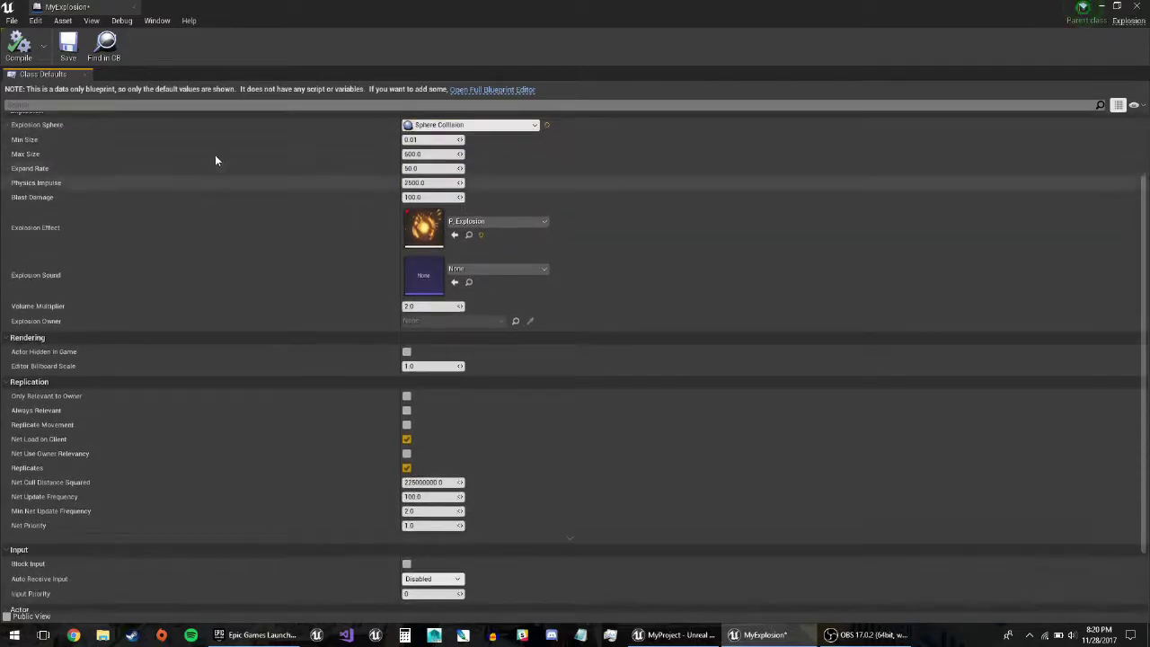
{"action": "scroll", "coordinate": [221, 175], "scroll_direction": "up", "scroll_amount": 2}
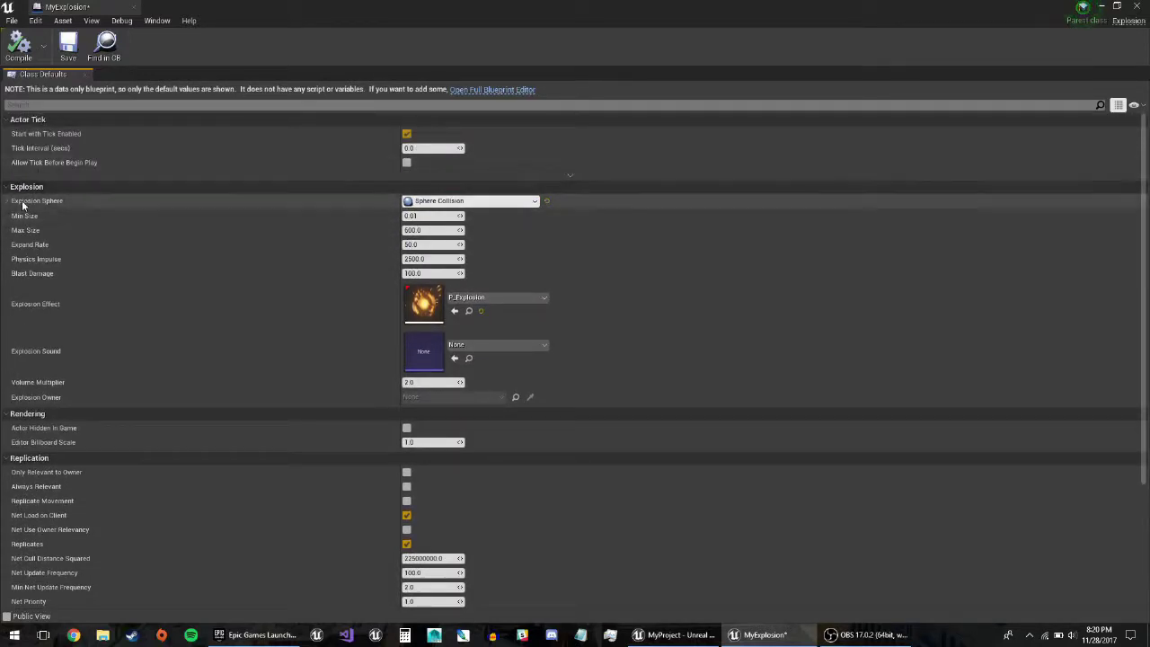
{"action": "left_click", "coordinate": [9, 204]}
{"action": "left_click", "coordinate": [7, 204]}
{"action": "left_click", "coordinate": [7, 204]}
{"action": "left_click", "coordinate": [47, 216]}
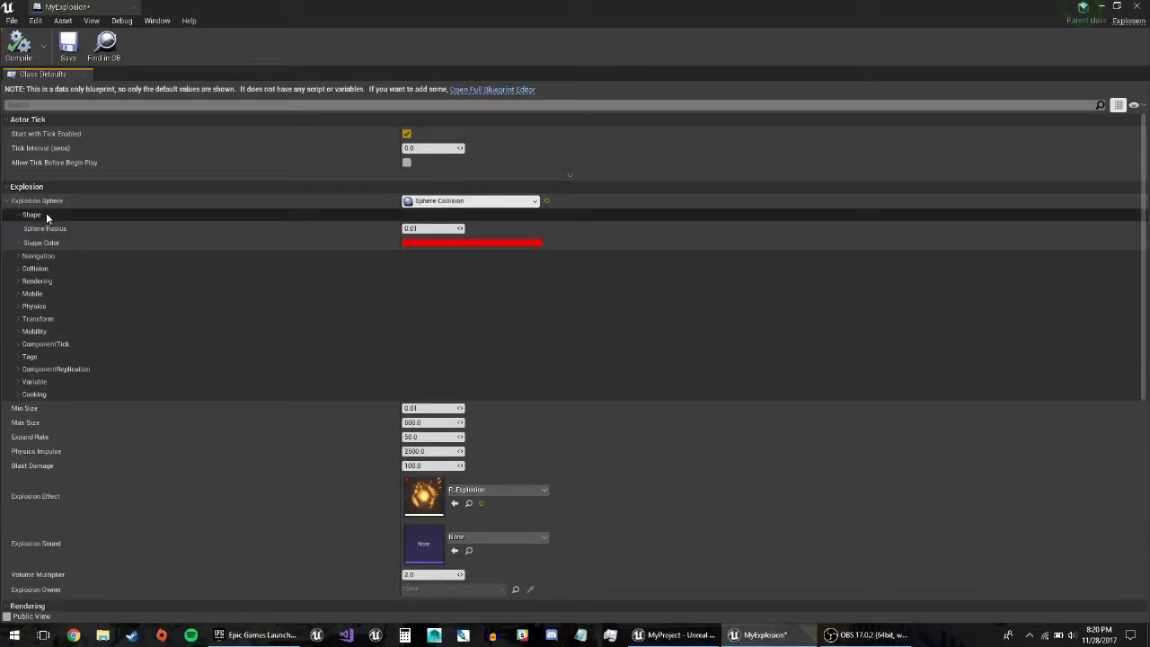
{"action": "left_click", "coordinate": [38, 215]}
{"action": "left_click", "coordinate": [36, 241]}
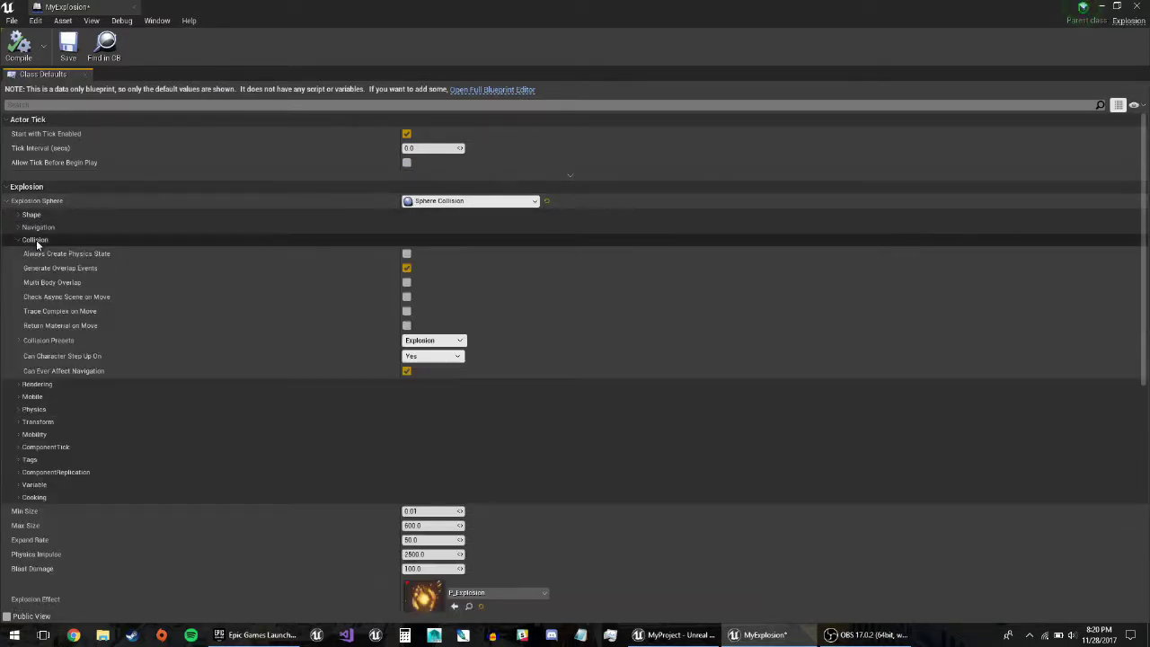
{"action": "left_click", "coordinate": [37, 242]}
{"action": "left_click", "coordinate": [39, 253]}
{"action": "left_click", "coordinate": [38, 253]}
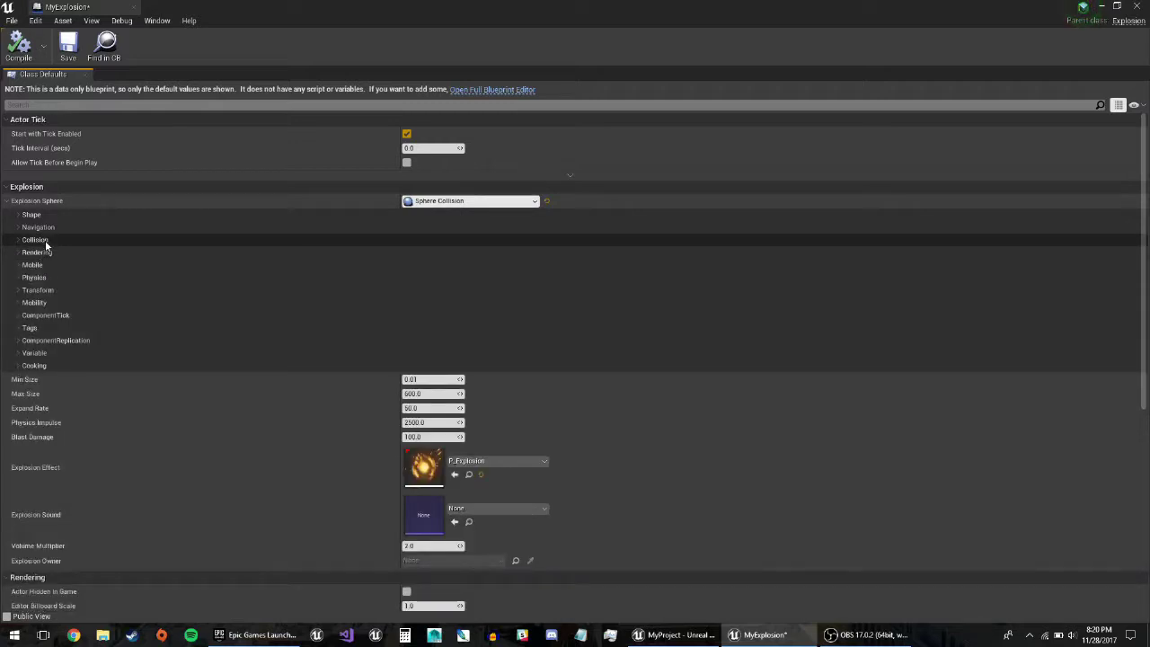
{"action": "left_click", "coordinate": [45, 240]}
{"action": "left_click", "coordinate": [44, 240]}
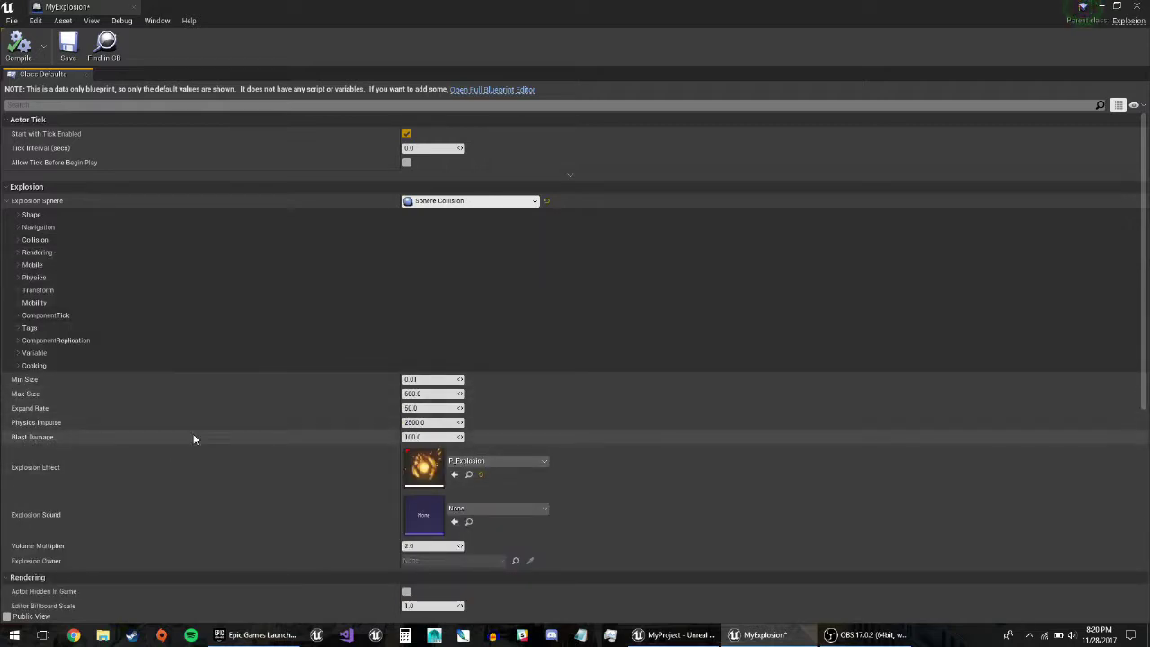
{"action": "left_click", "coordinate": [79, 254]}
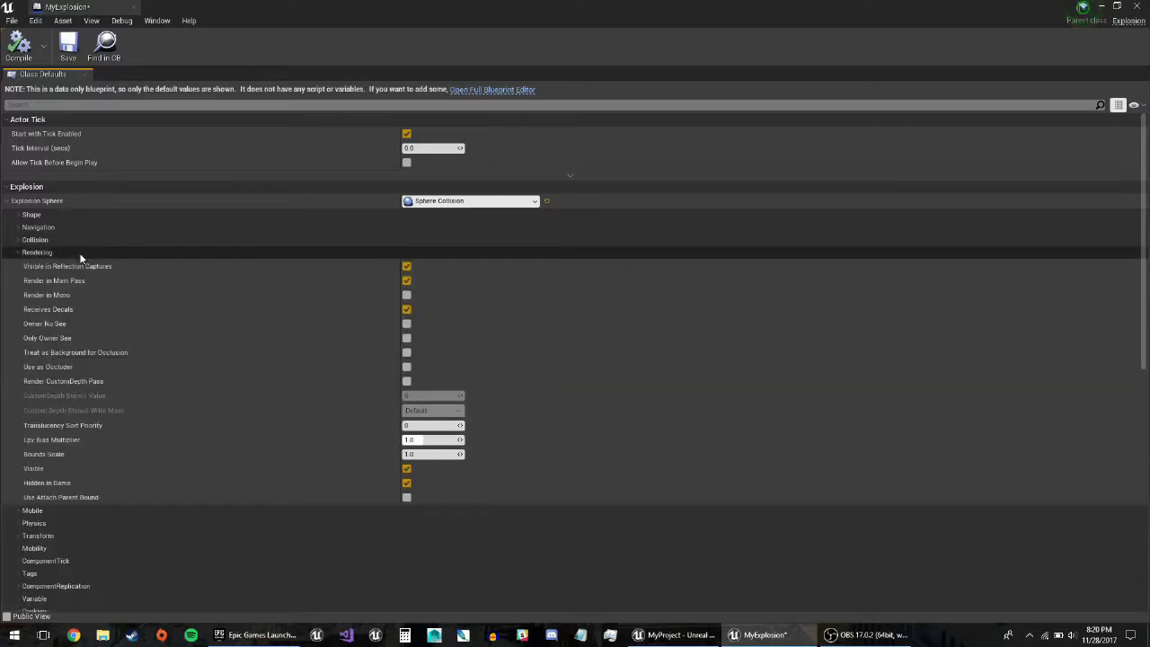
{"action": "left_click", "coordinate": [79, 253]}
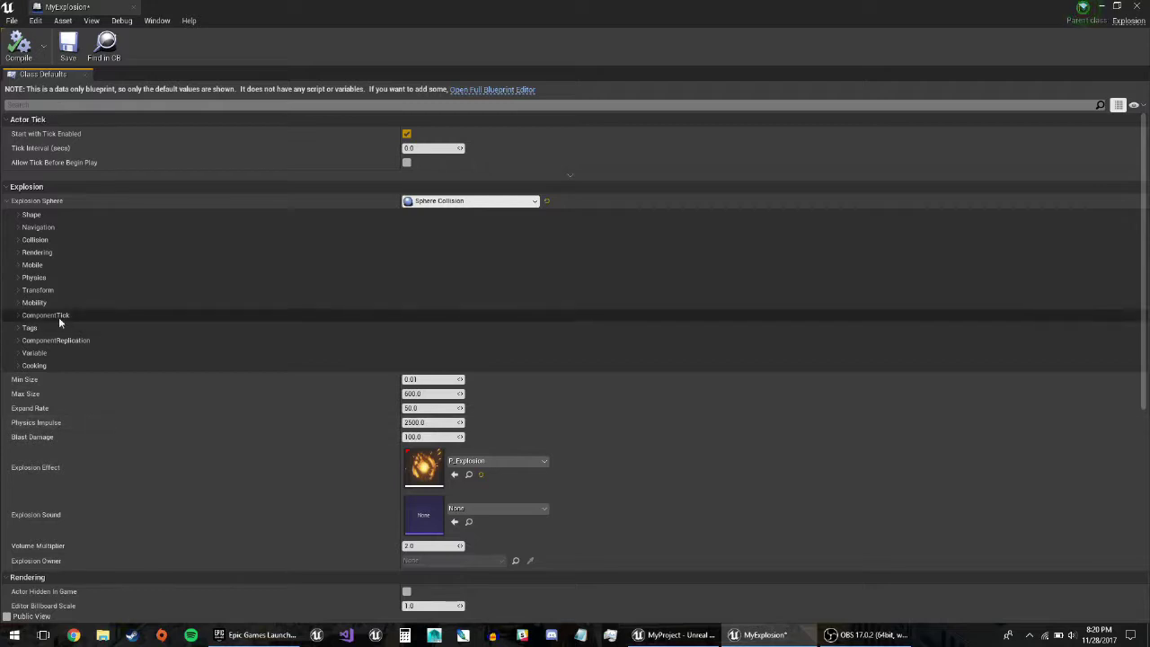
{"action": "left_click", "coordinate": [53, 255]}
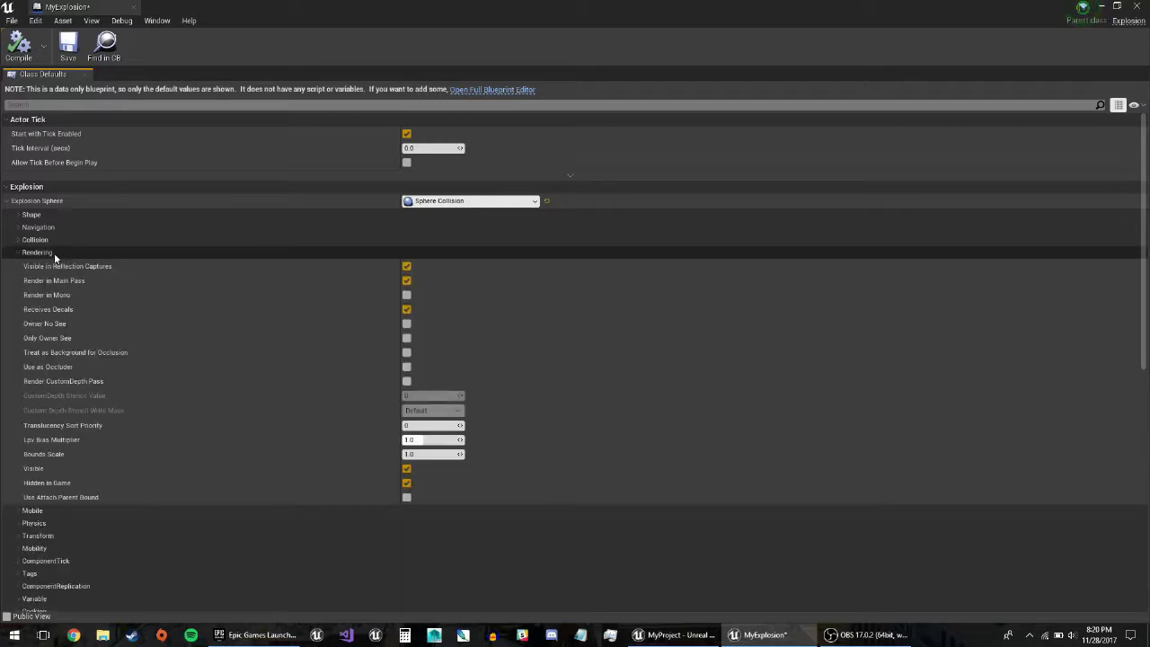
{"action": "left_click", "coordinate": [54, 252]}
{"action": "left_click", "coordinate": [30, 215]}
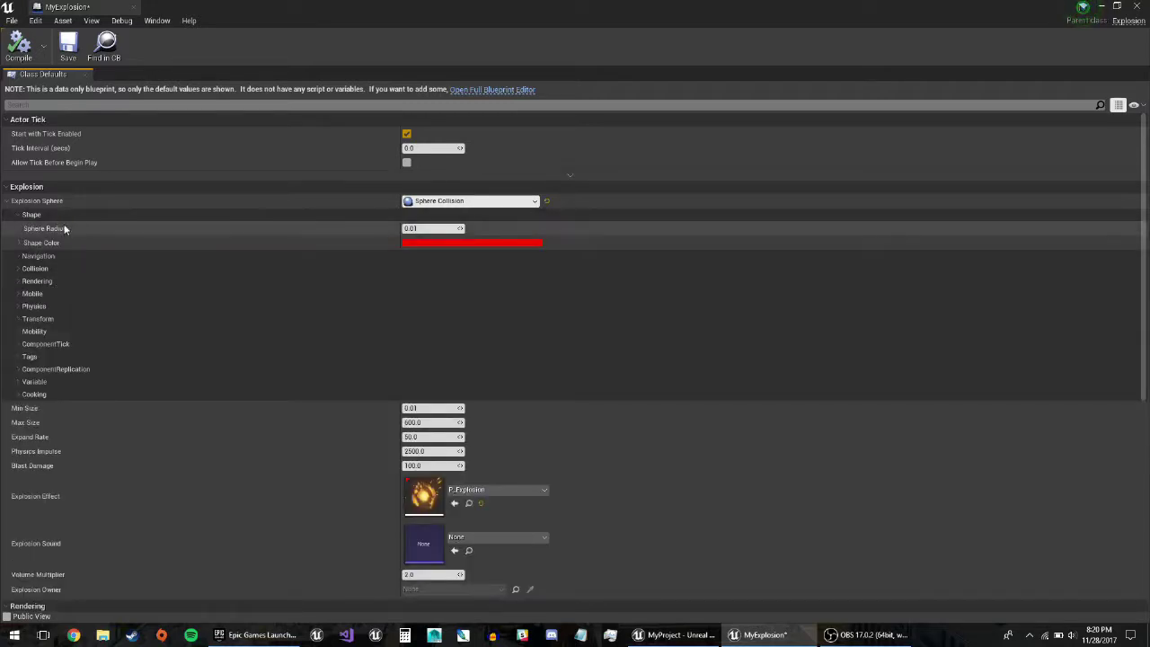
{"action": "left_click", "coordinate": [75, 214]}
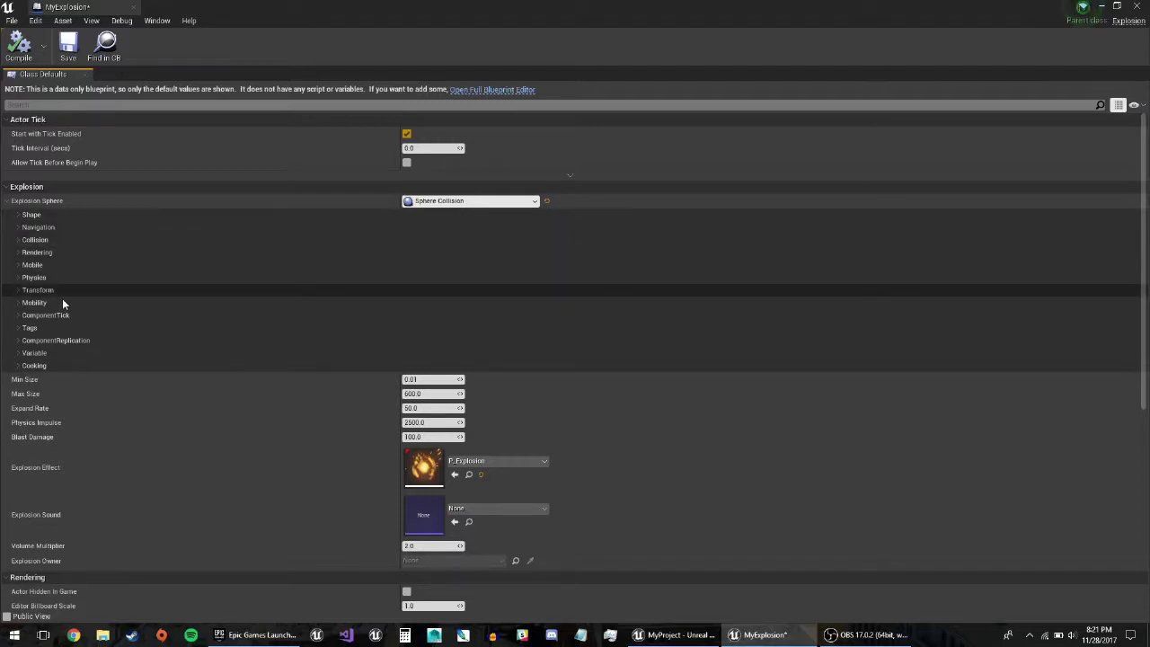
- Examine the Explosion Sphere's Collision Presets responses and collapse the sphere's settings
{"action": "left_click", "coordinate": [71, 238]}
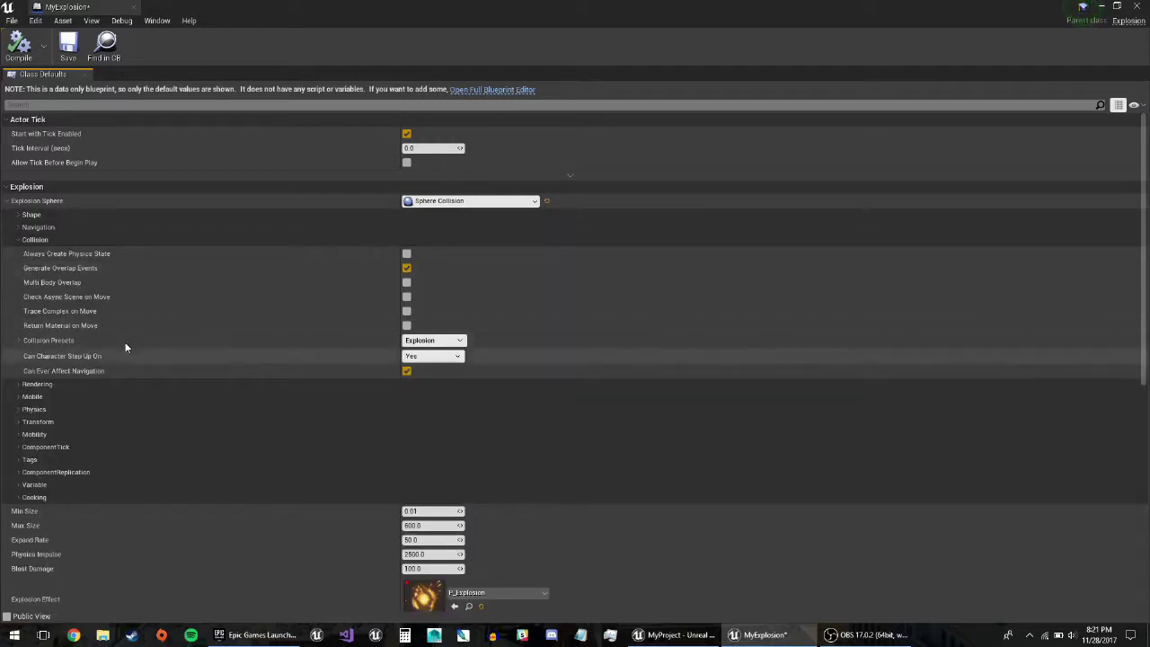
{"action": "left_click", "coordinate": [17, 341]}
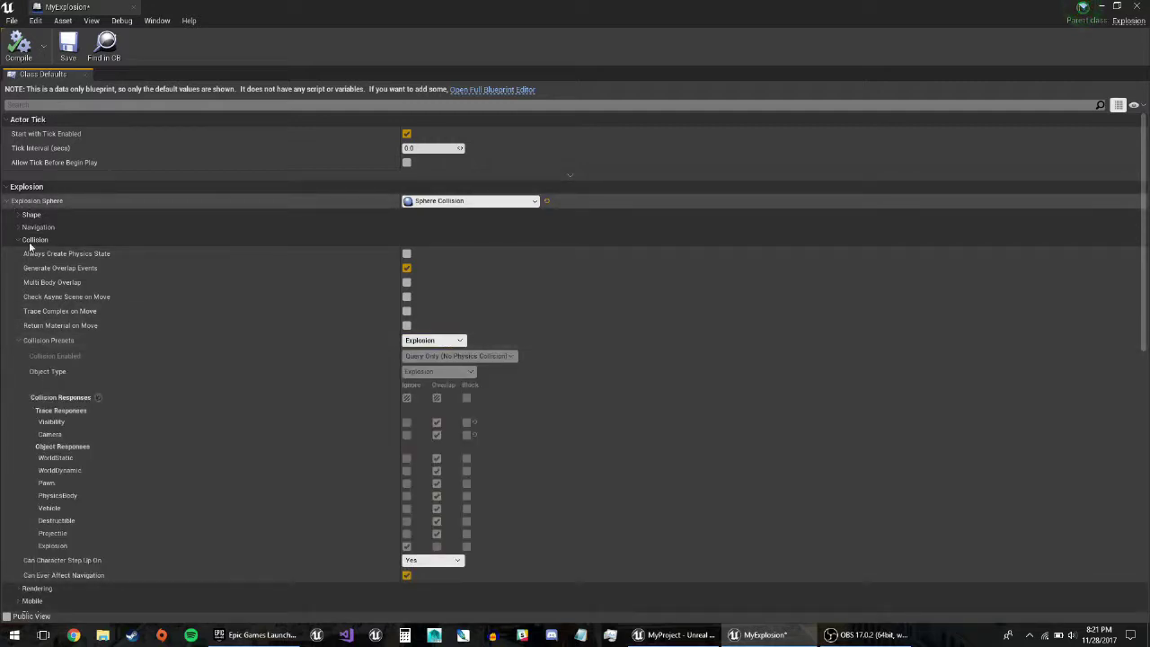
{"action": "left_click", "coordinate": [7, 201]}
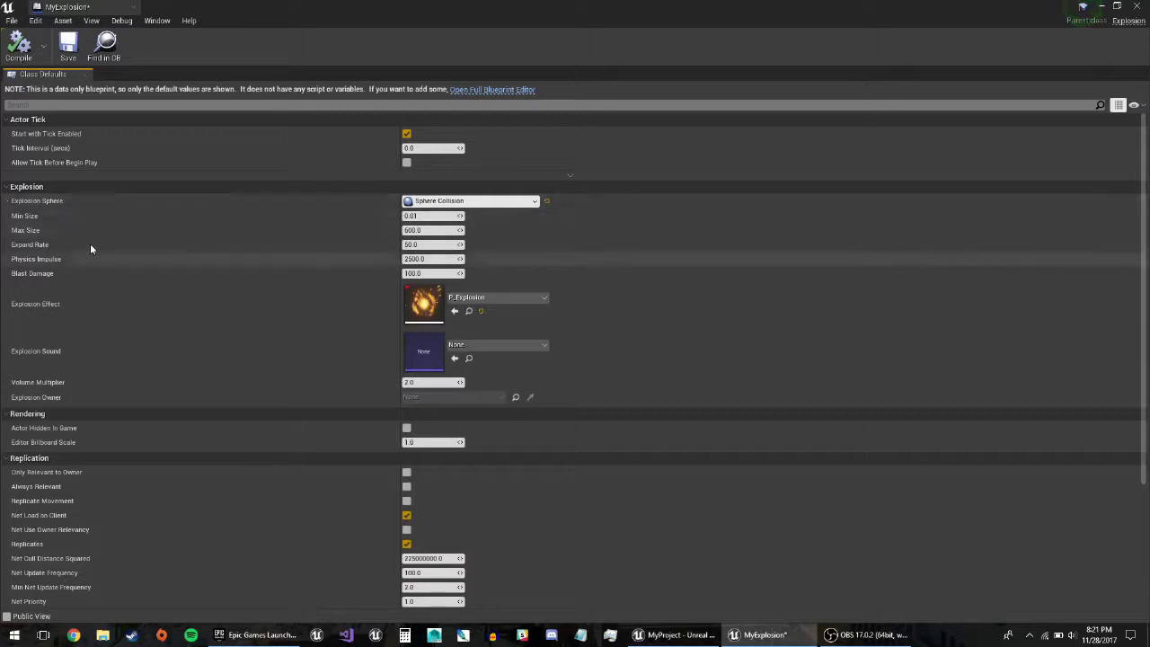
{"action": "mouse_move", "coordinate": [31, 219]}
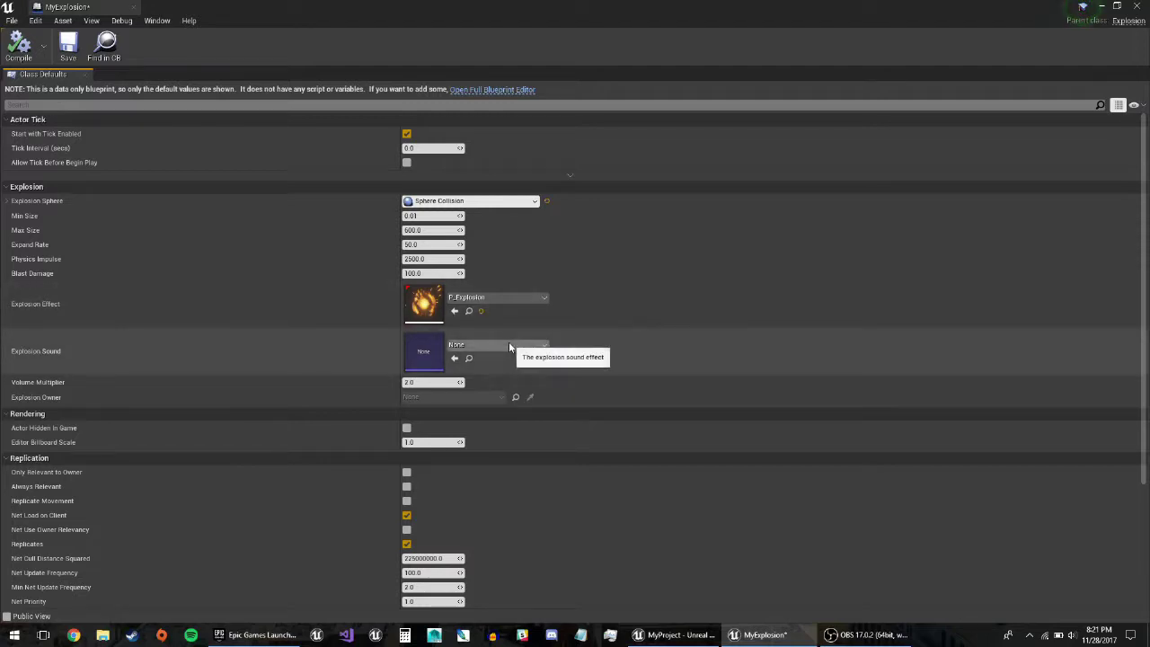
- Set MyExplosion's Explosion Sound to Explosion_Cue and its Volume Multiplier to 3.0, keeping P_Explosion as the Explosion Effect
{"action": "left_click", "coordinate": [508, 344]}
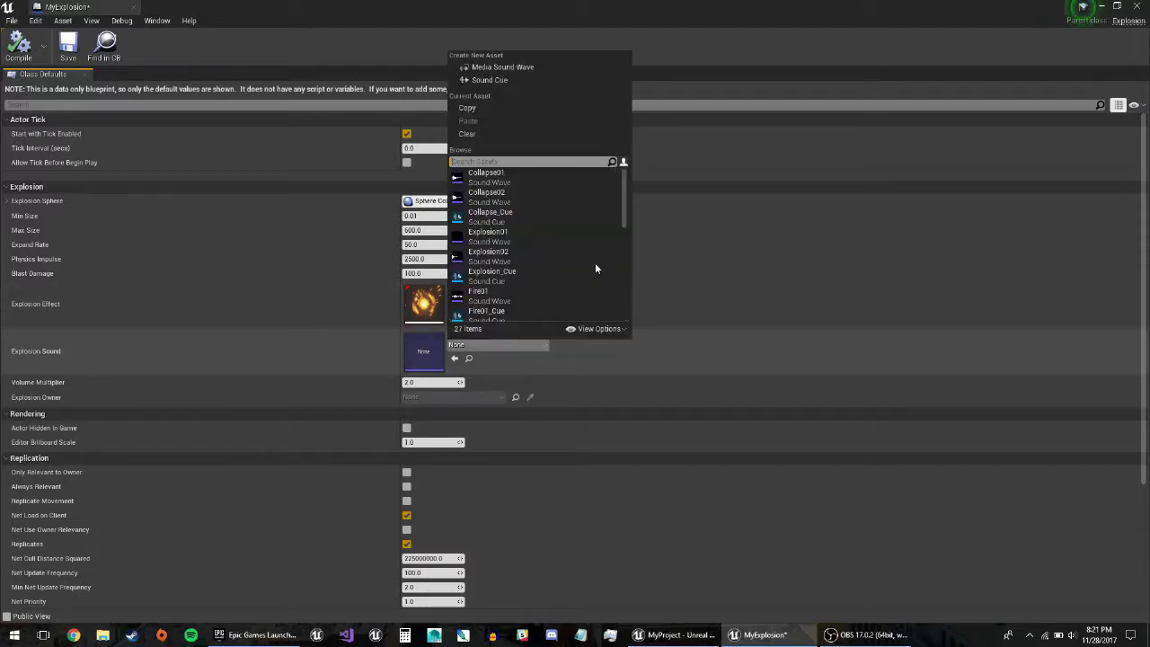
{"action": "left_click", "coordinate": [495, 277]}
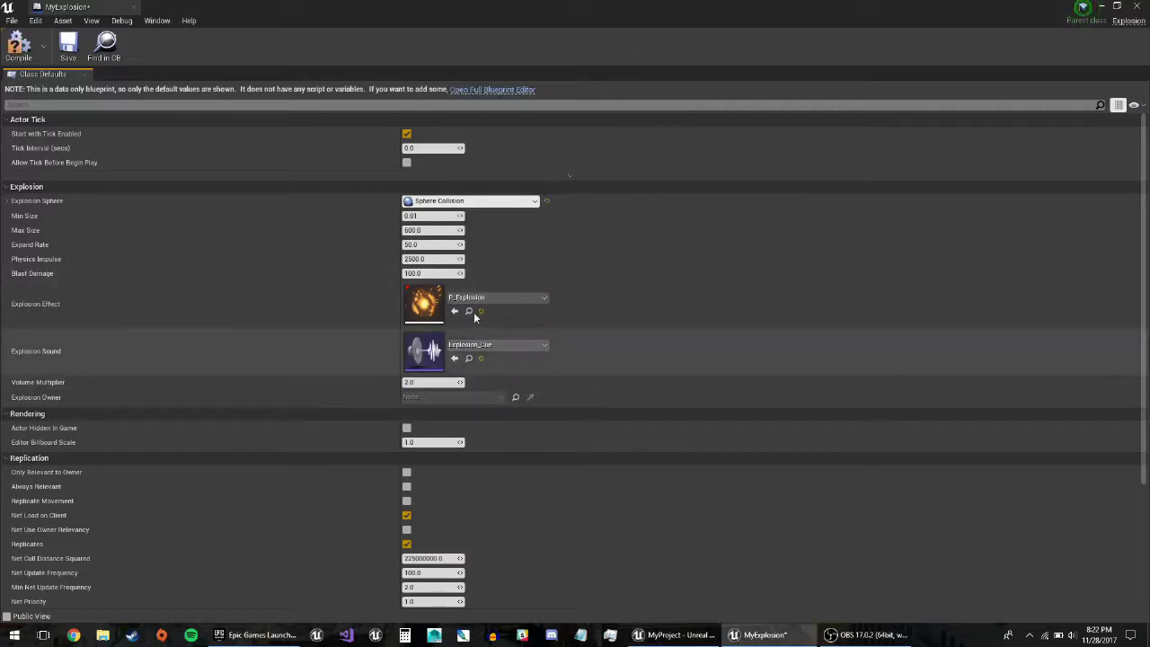
{"action": "left_click", "coordinate": [480, 299]}
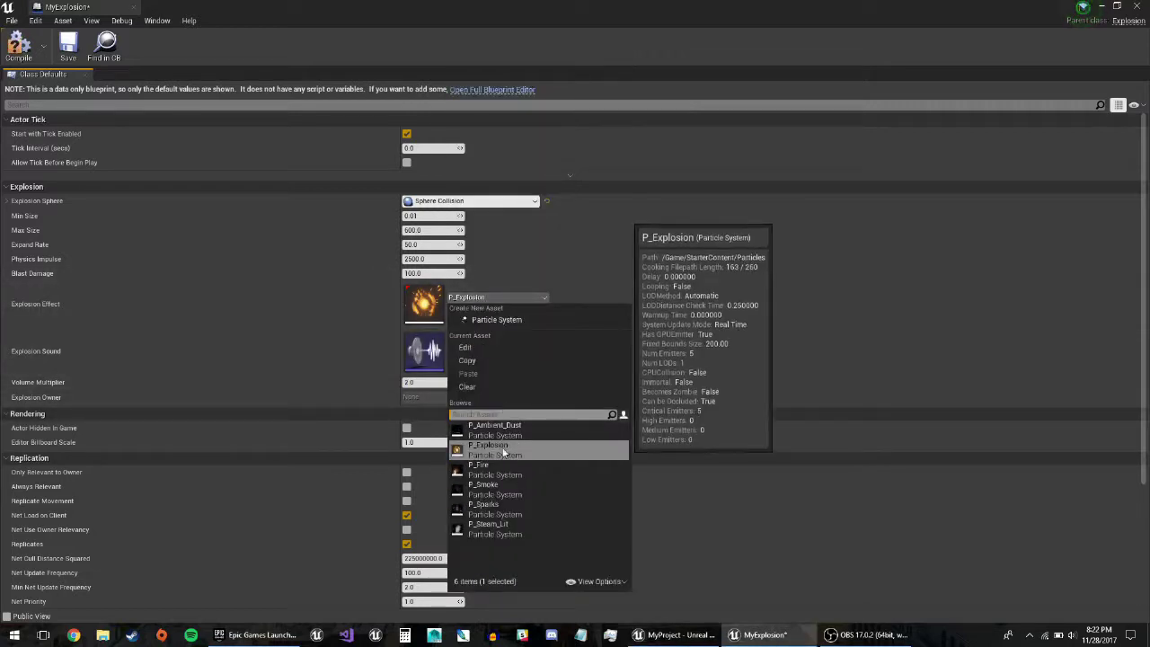
{"action": "left_click", "coordinate": [493, 299]}
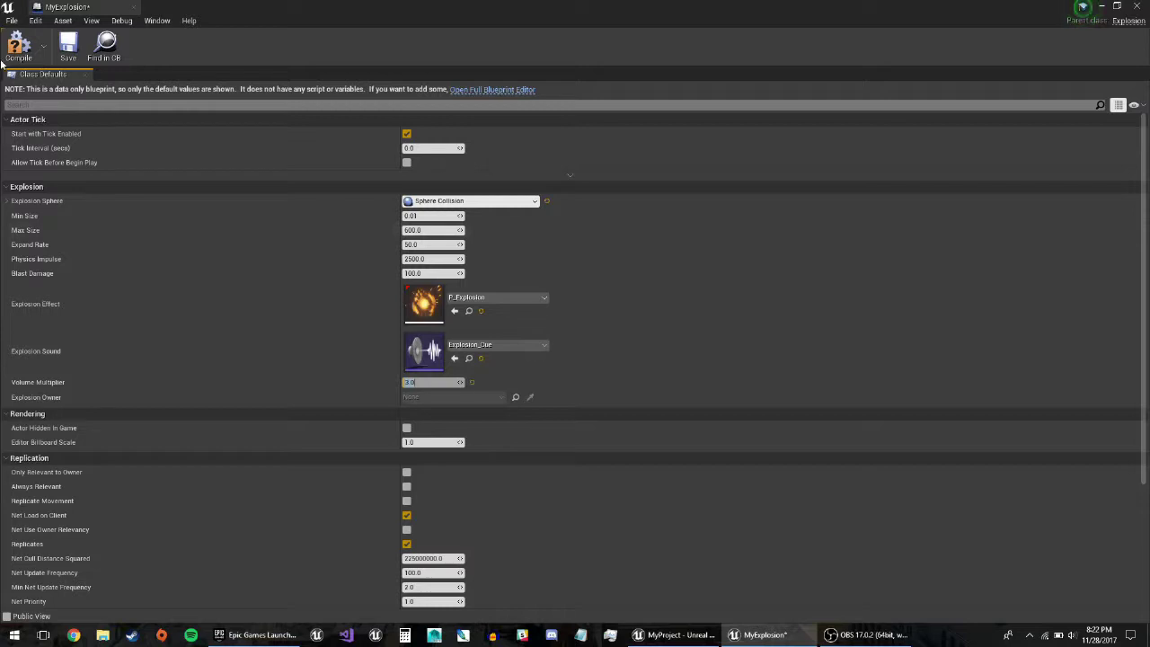
- Compile and save the MyExplosion blueprint, and close its editor window
{"action": "left_click", "coordinate": [19, 45]}
{"action": "left_click", "coordinate": [69, 45]}
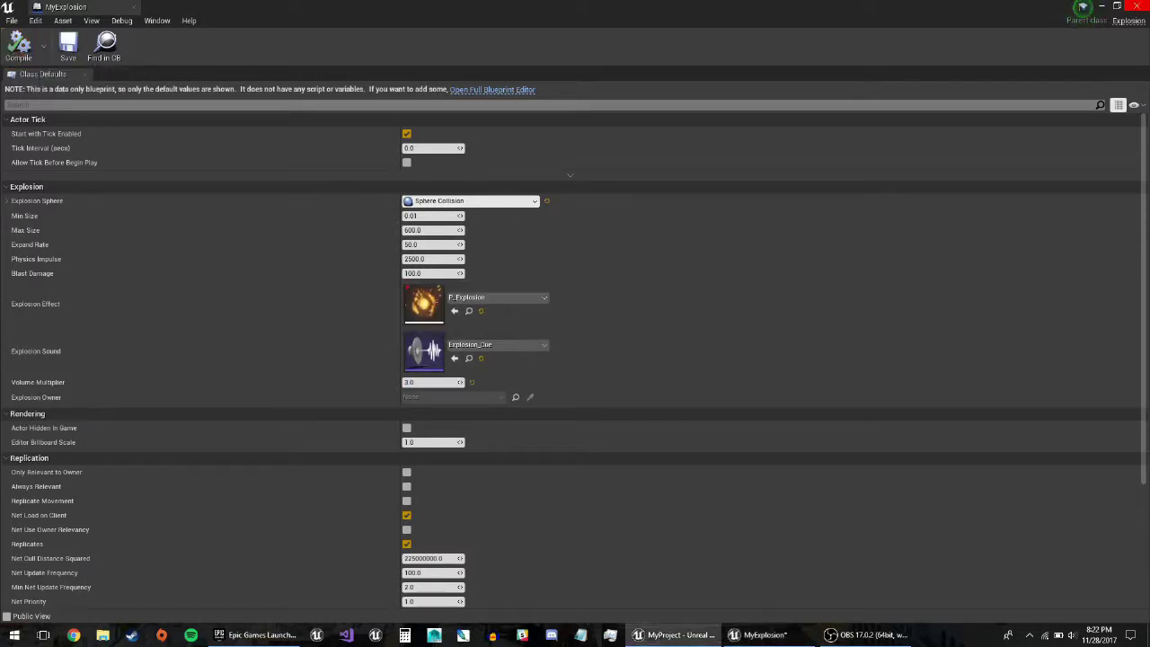
{"action": "left_click", "coordinate": [1136, 7]}
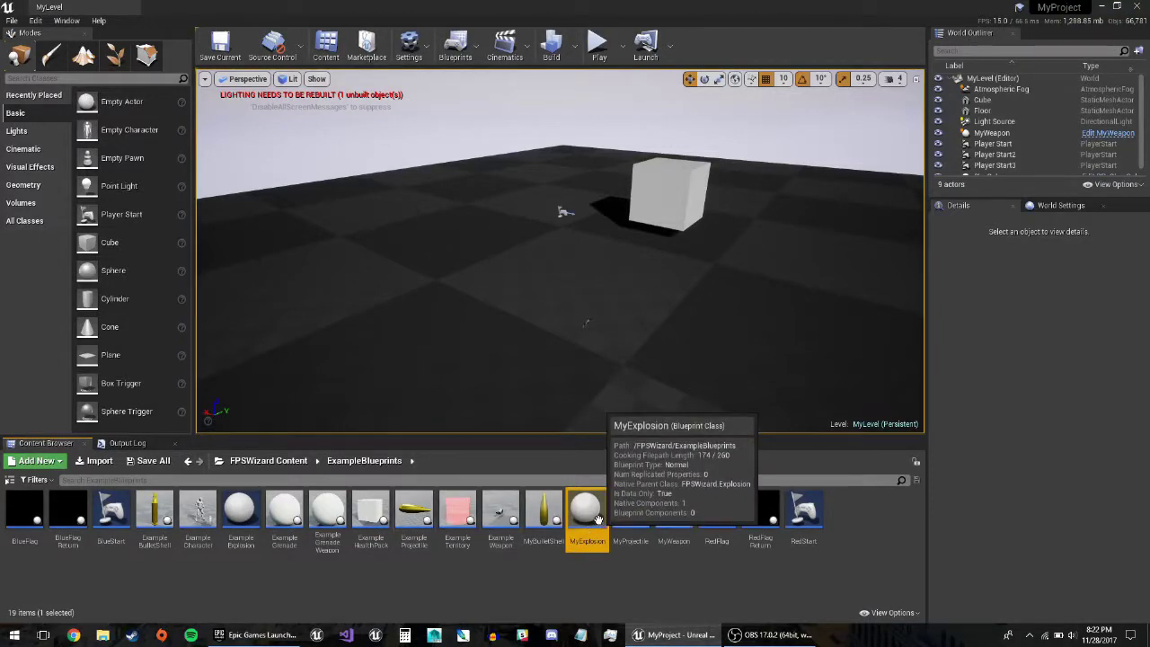
- In MyProjectile's Impact settings, disable Destroy on Player and enable Destroy on Impact
{"action": "double_click", "coordinate": [414, 512]}
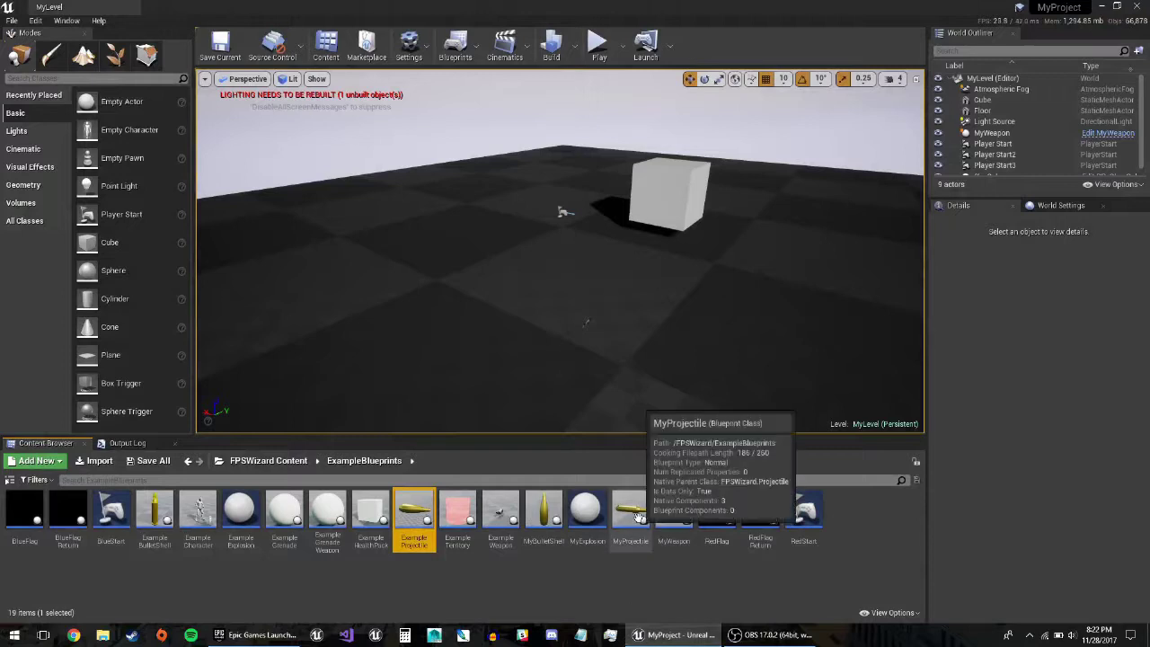
{"action": "double_click", "coordinate": [632, 512]}
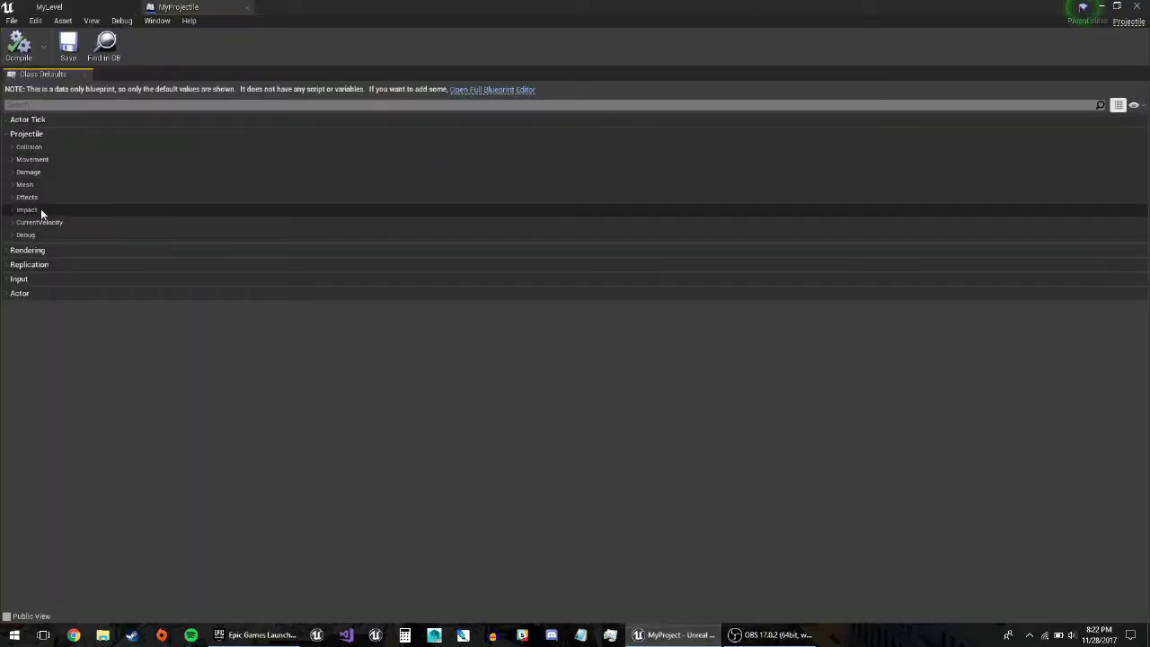
{"action": "left_click", "coordinate": [41, 209]}
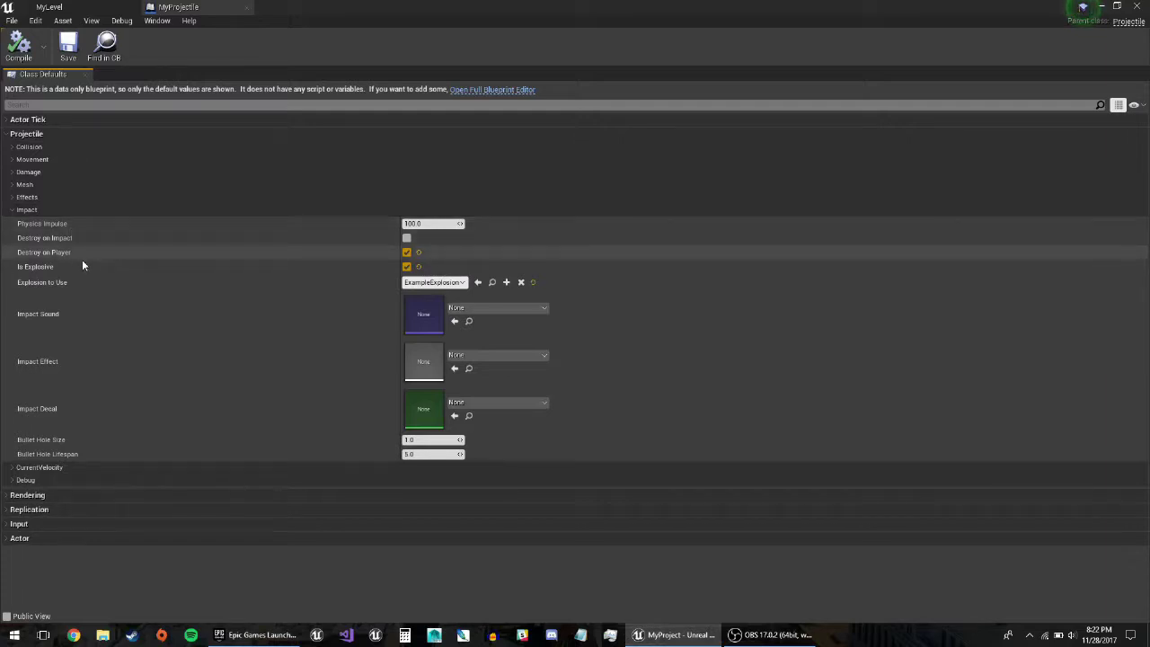
{"action": "left_click", "coordinate": [408, 252]}
{"action": "left_click", "coordinate": [408, 239]}
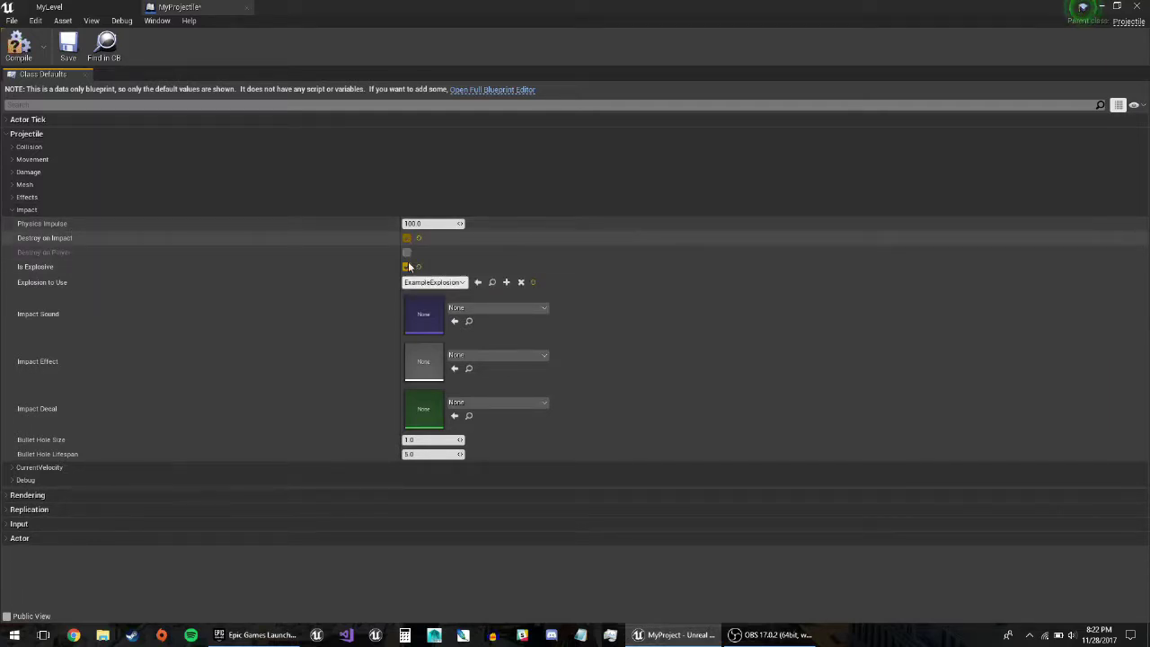
- Set MyProjectile's Explosion to Use to MyExplosion and compile the blueprint
{"action": "left_click", "coordinate": [420, 284]}
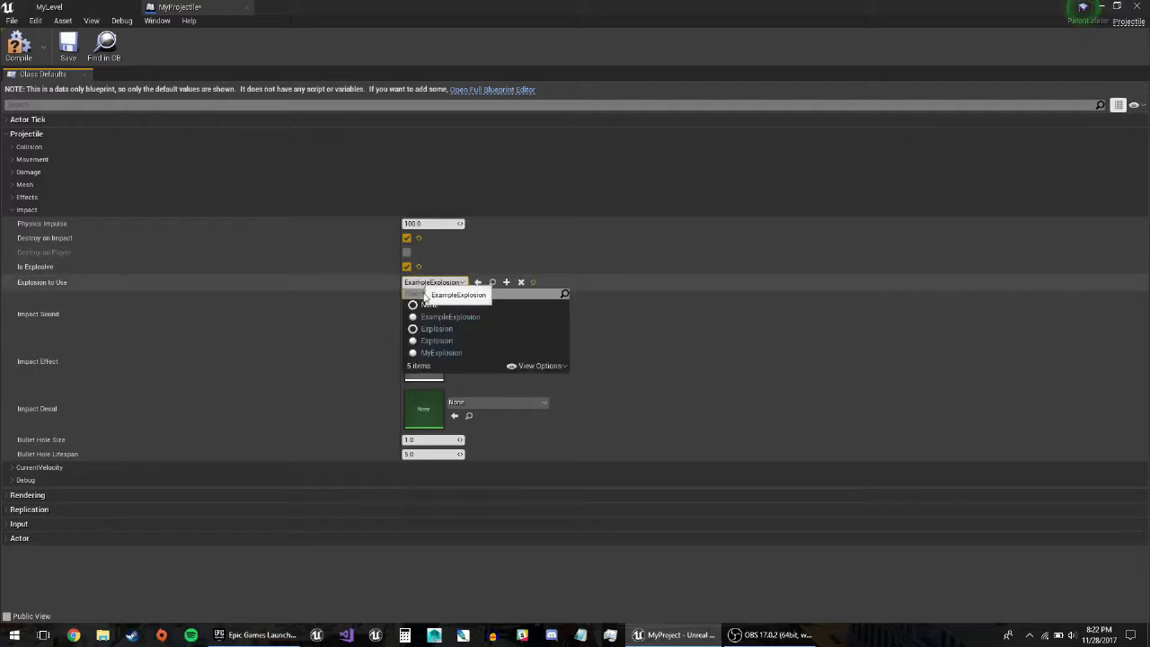
{"action": "left_click", "coordinate": [421, 352]}
{"action": "left_click", "coordinate": [17, 49]}
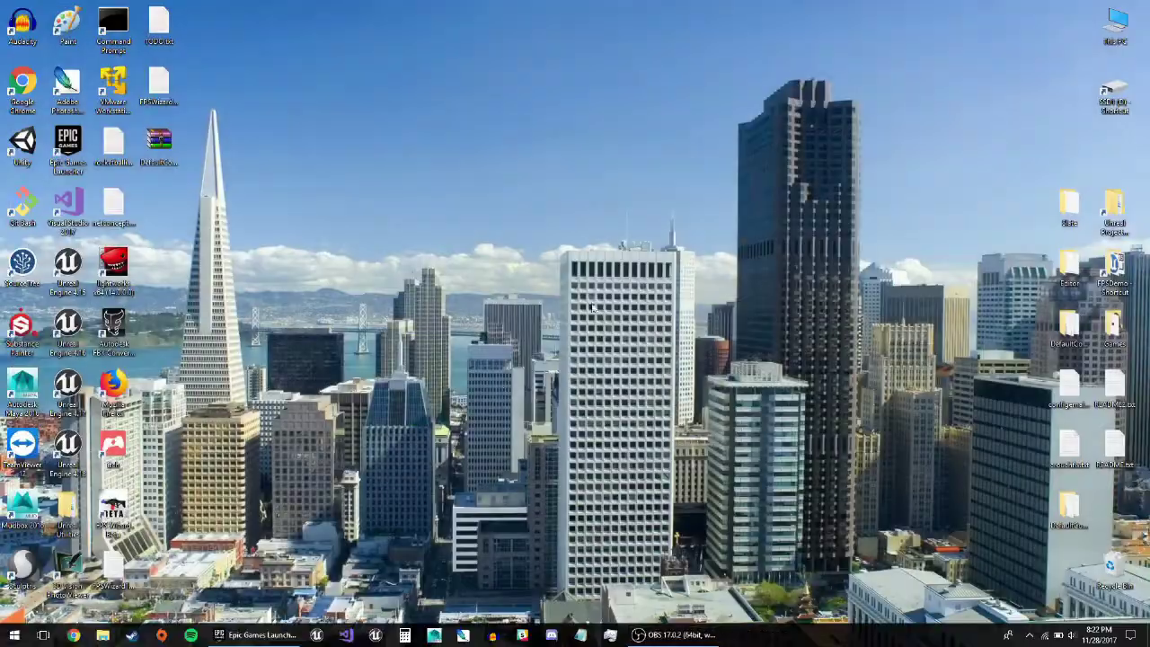
- Switch to the Epic Games Launcher, reopen MyProject and restore the assets that were open before
{"action": "left_click", "coordinate": [247, 634]}
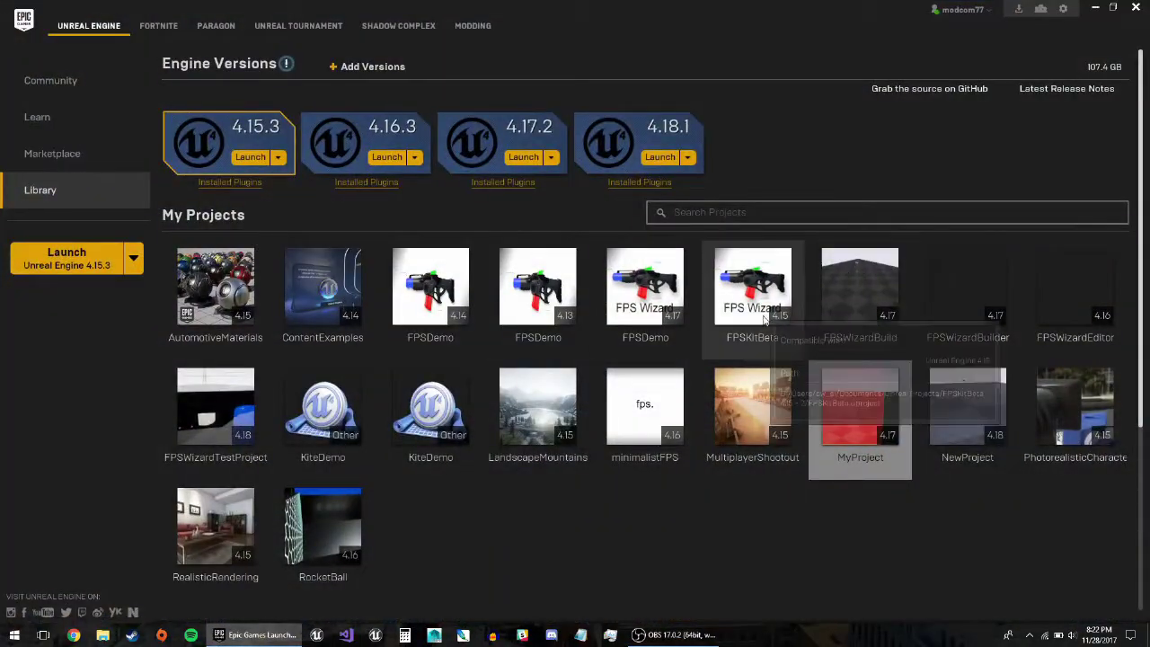
{"action": "double_click", "coordinate": [849, 422]}
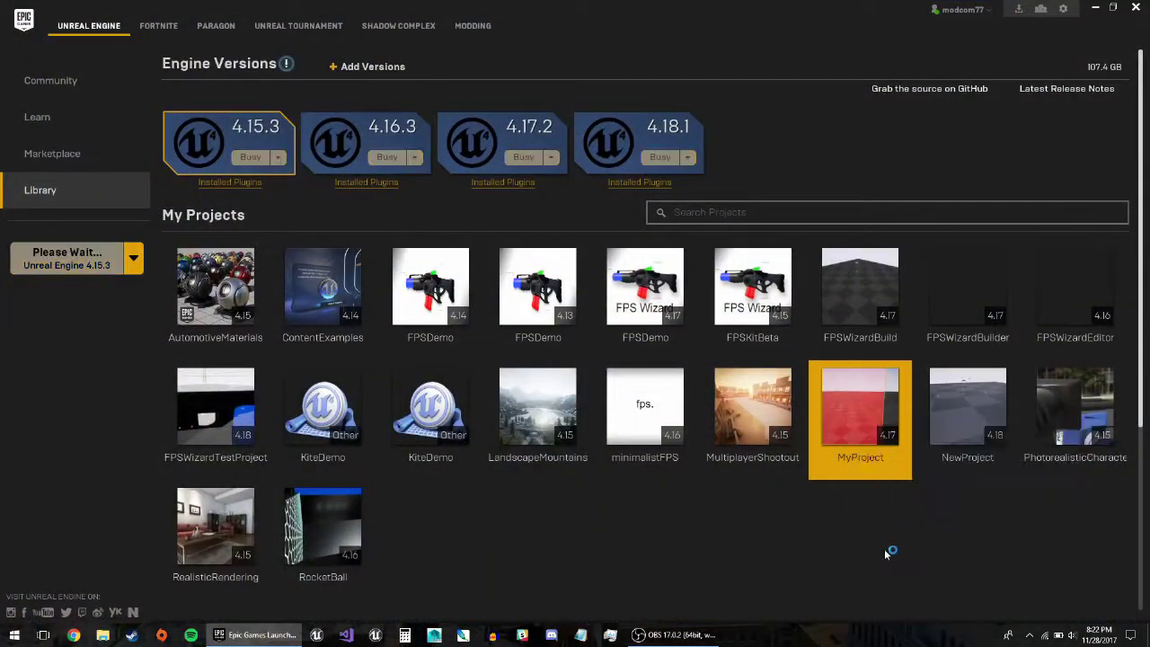
{"action": "left_click", "coordinate": [1097, 7]}
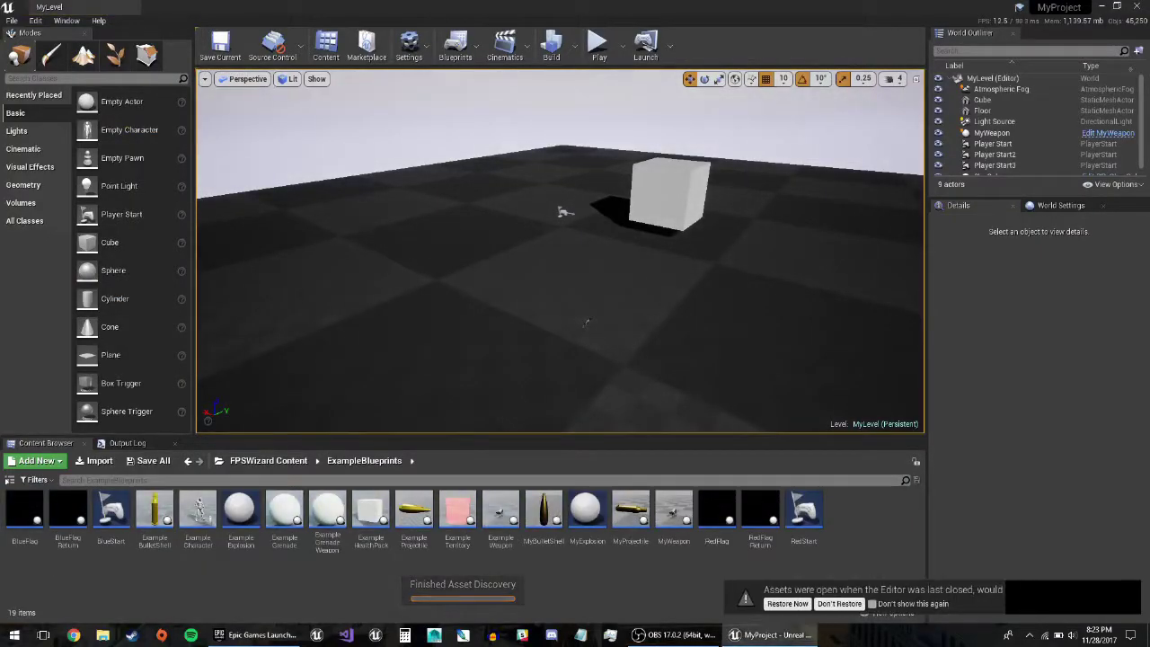
{"action": "left_click", "coordinate": [787, 604]}
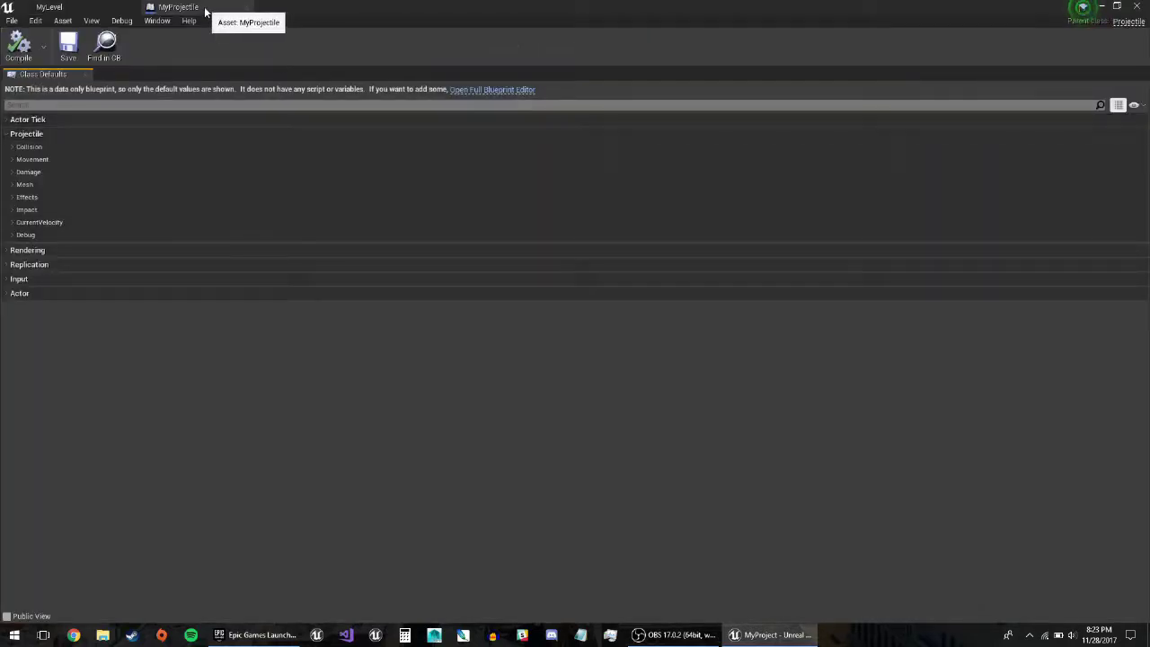
- Check MyProjectile's Impact settings in a separate editor window, then save and close the blueprint
{"action": "left_click_drag", "start_coordinate": [204, 12], "coordinate": [264, 198]}
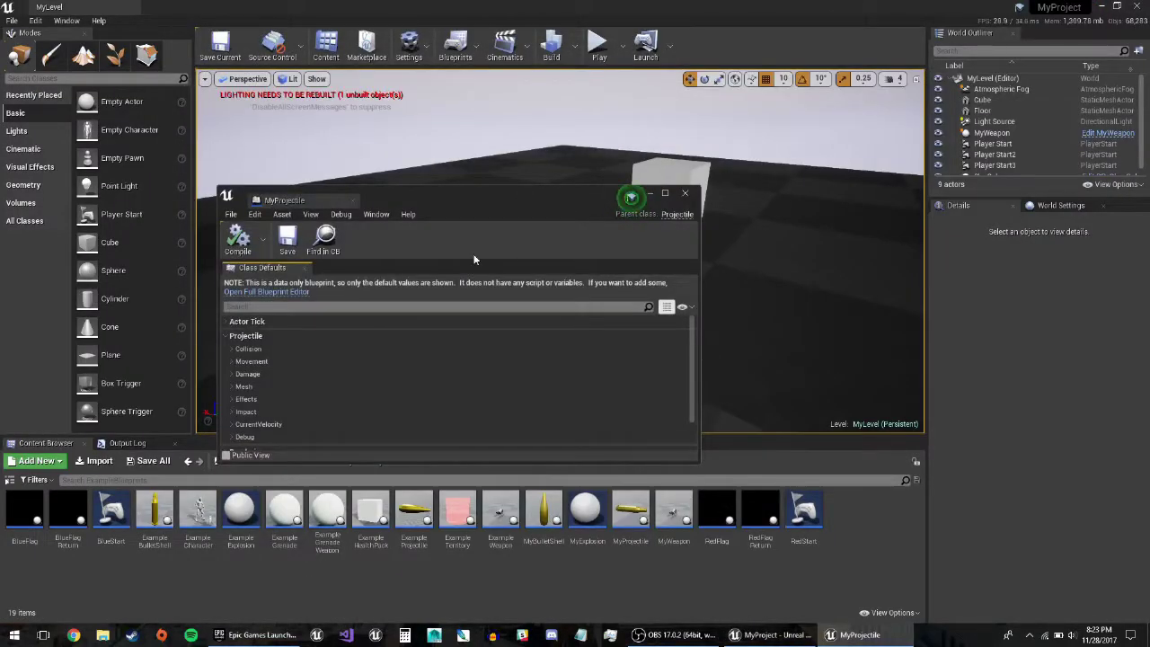
{"action": "left_click", "coordinate": [272, 393]}
{"action": "scroll", "coordinate": [337, 390], "scroll_direction": "down", "scroll_amount": 2}
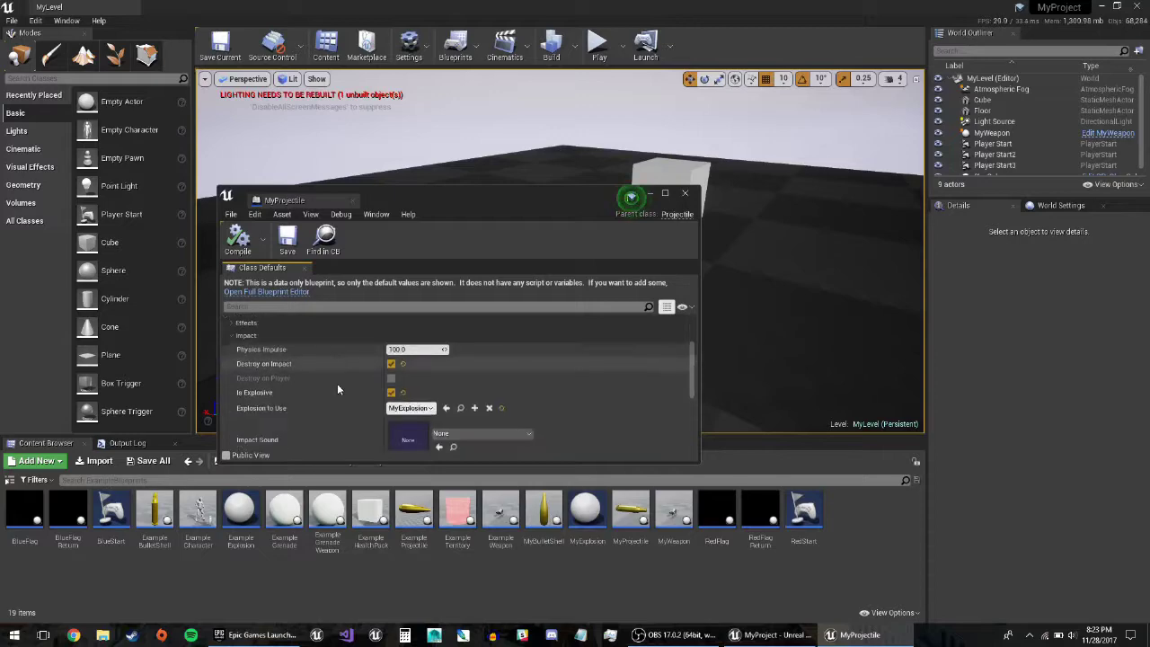
{"action": "left_click", "coordinate": [292, 247]}
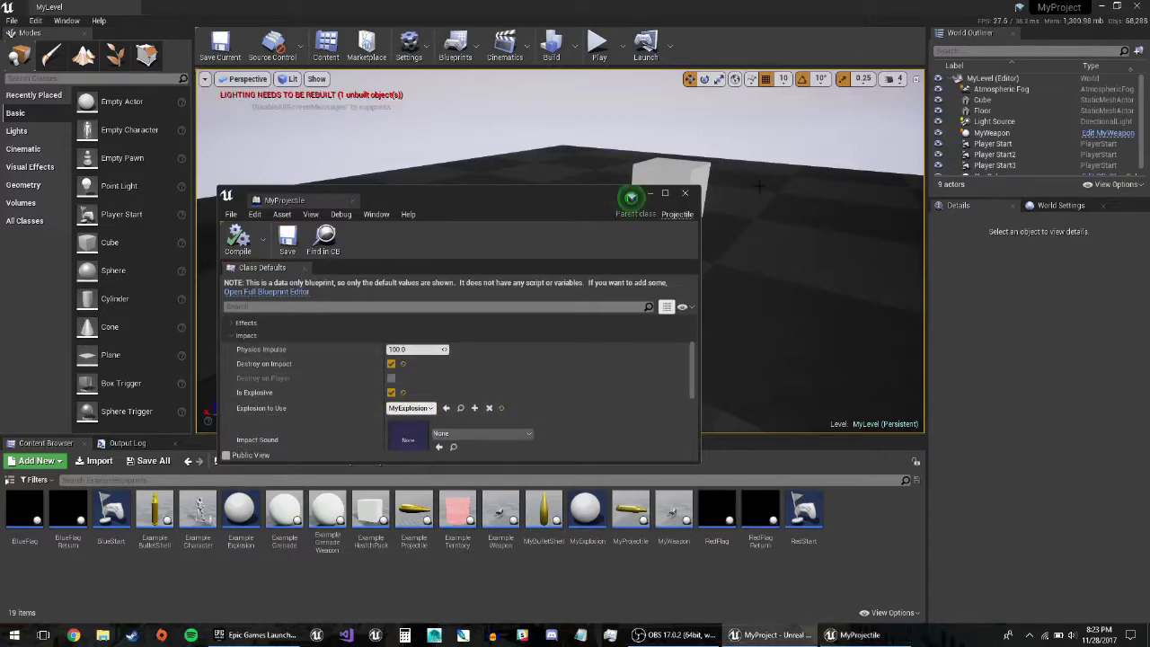
{"action": "left_click", "coordinate": [686, 193]}
- Play-test the level by firing MyWeapon's explosive rounds at the cube, and stop the play session
{"action": "left_click", "coordinate": [601, 47]}
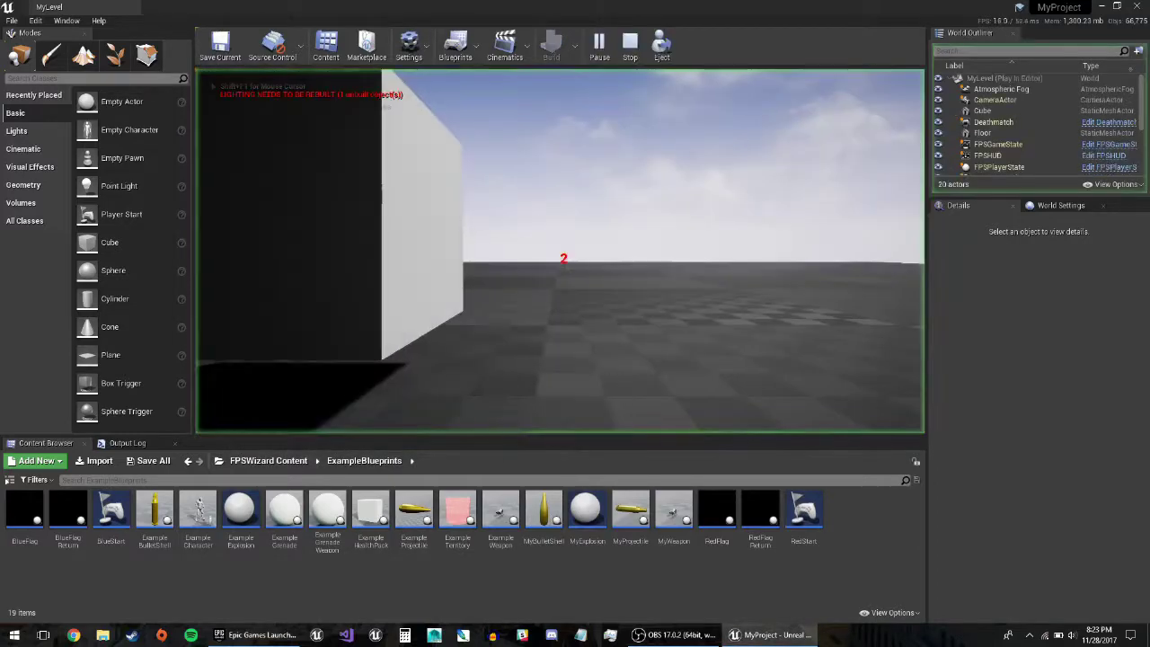
{"action": "left_click", "coordinate": [564, 256]}
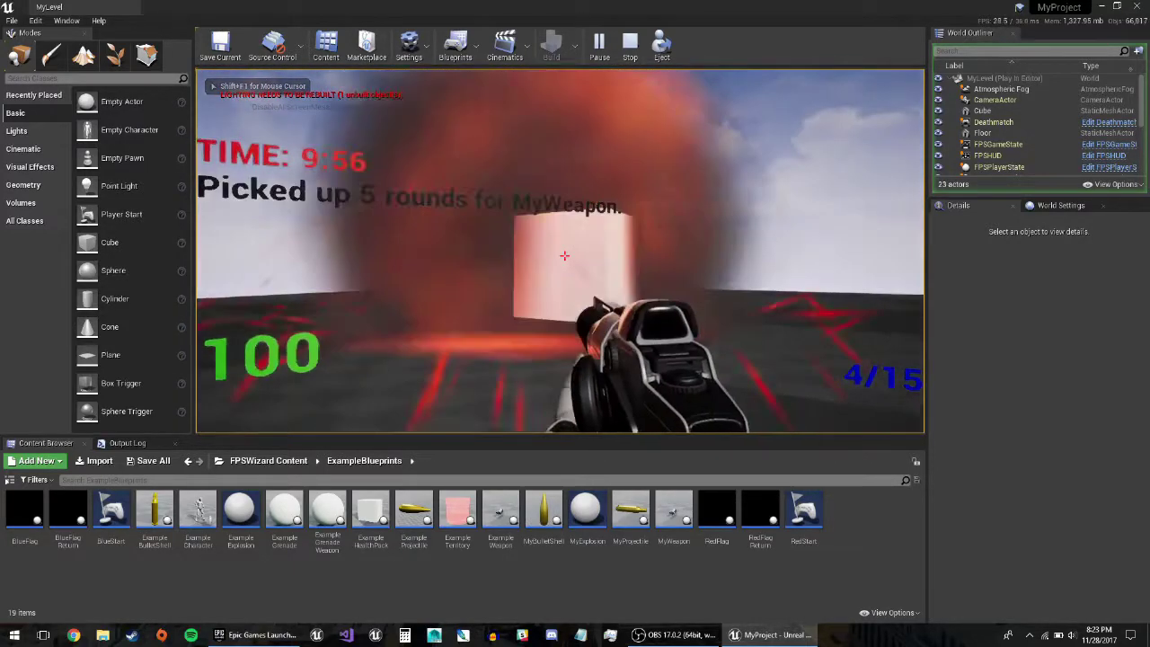
{"action": "left_click", "coordinate": [565, 257]}
{"action": "left_click", "coordinate": [565, 256]}
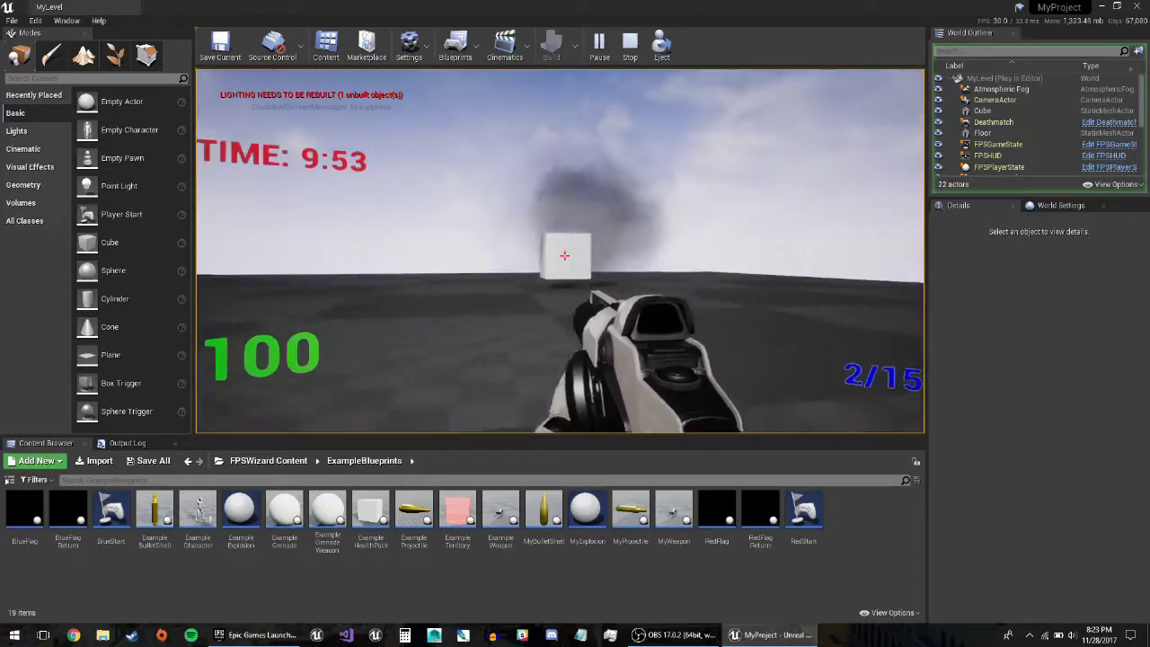
{"action": "left_click", "coordinate": [564, 256]}
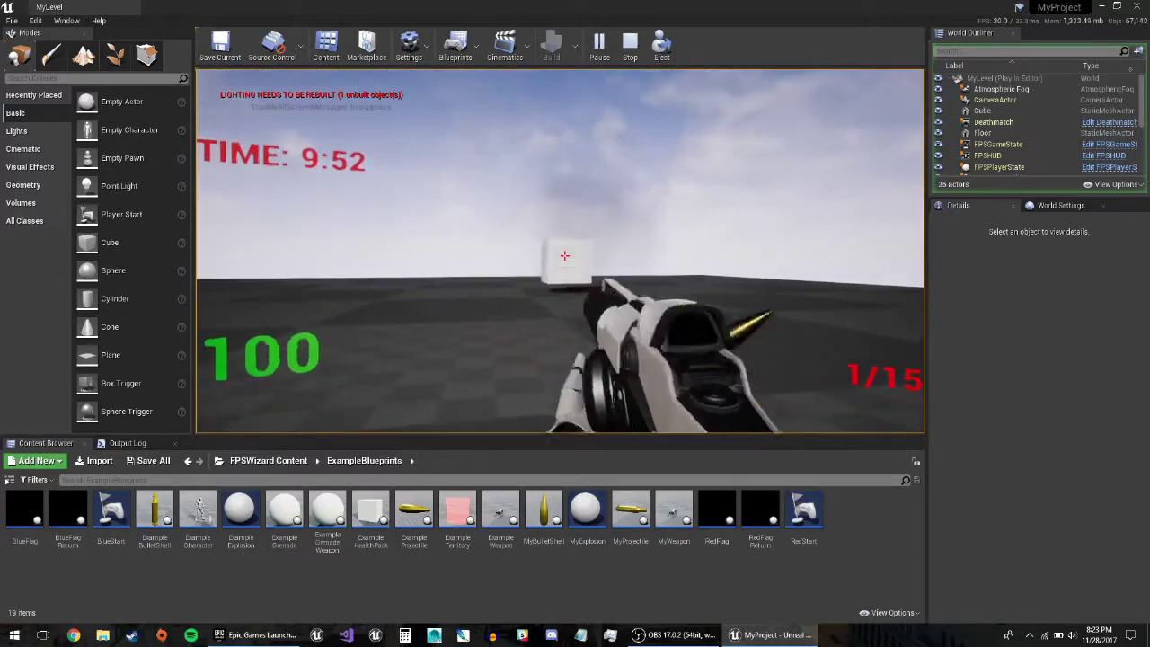
{"action": "key", "text": "Escape"}
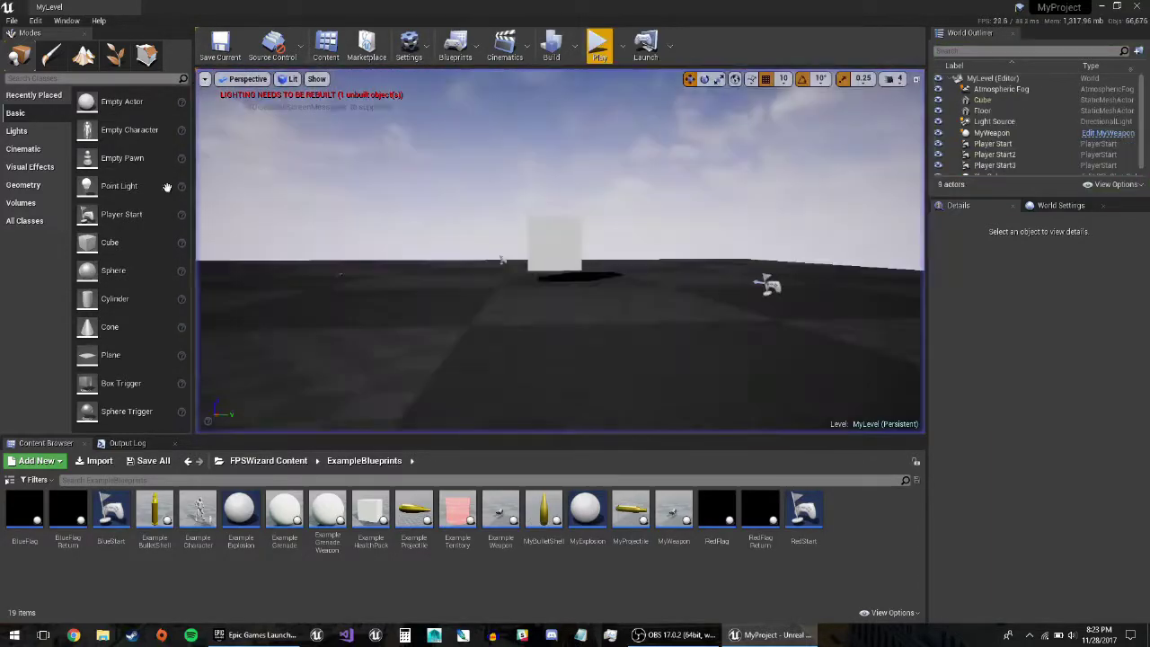
- Review the class defaults of MyExplosion and MyProjectile, closing each blueprint after checking it
{"action": "double_click", "coordinate": [575, 516]}
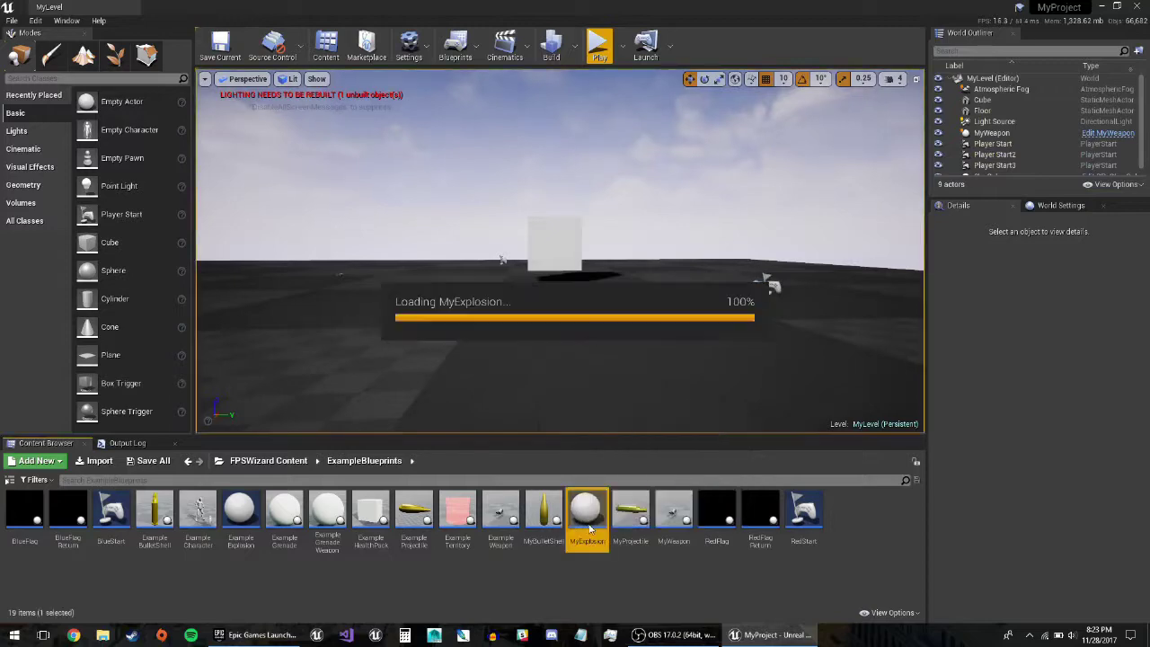
{"action": "left_click", "coordinate": [1137, 6]}
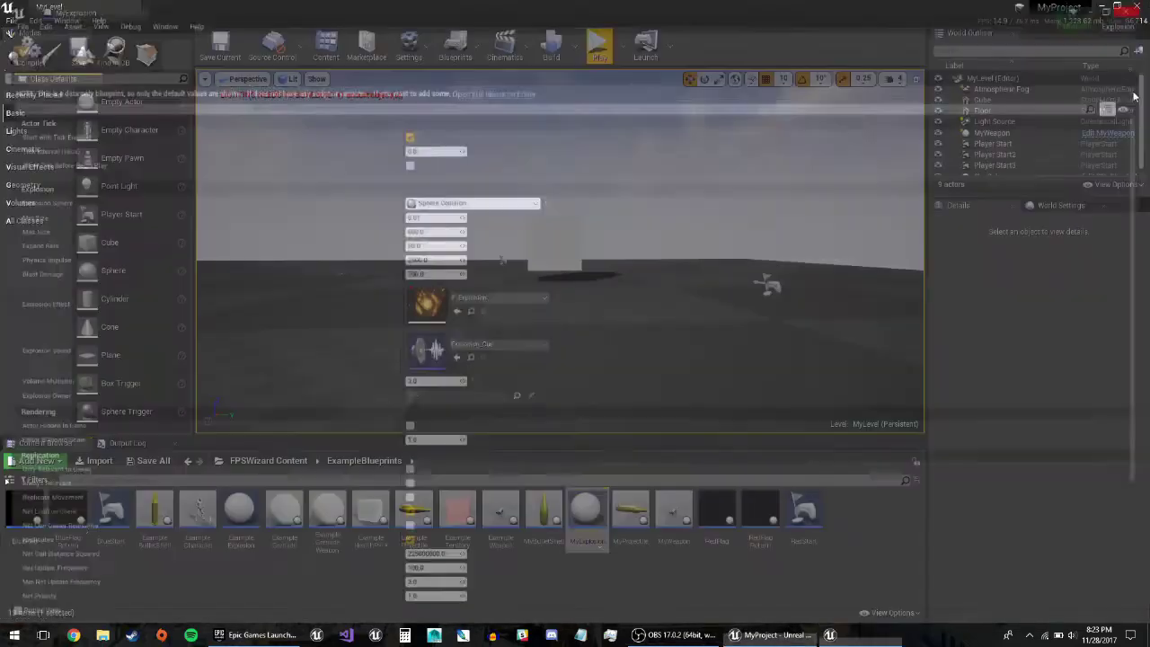
{"action": "double_click", "coordinate": [628, 522]}
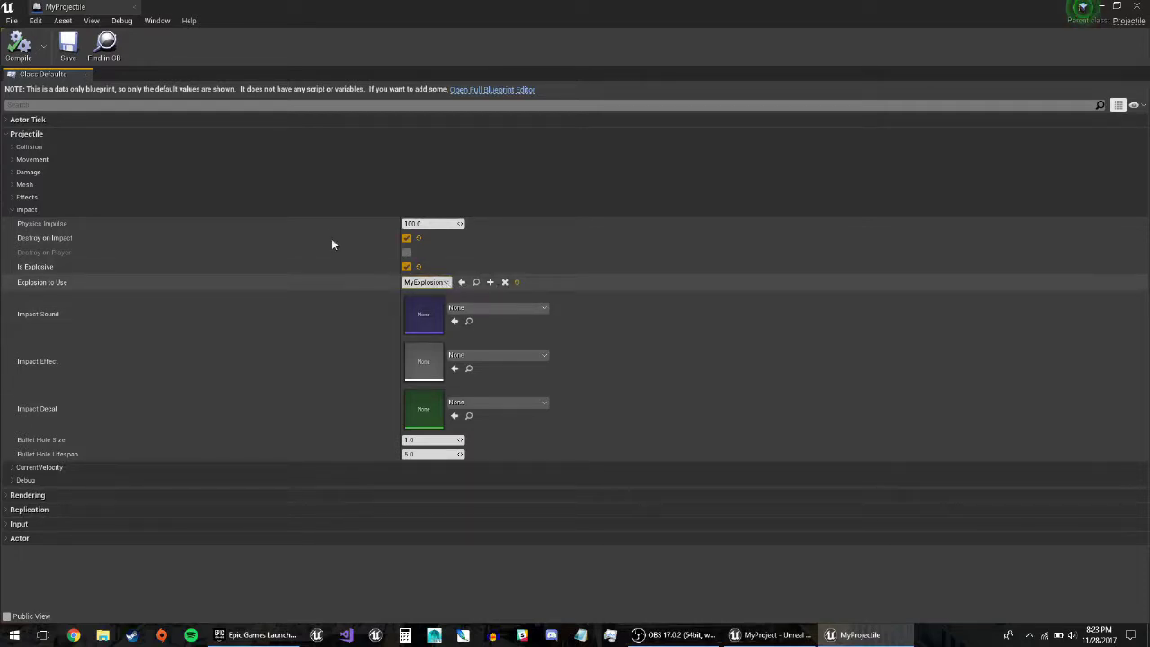
{"action": "left_click", "coordinate": [1137, 6]}
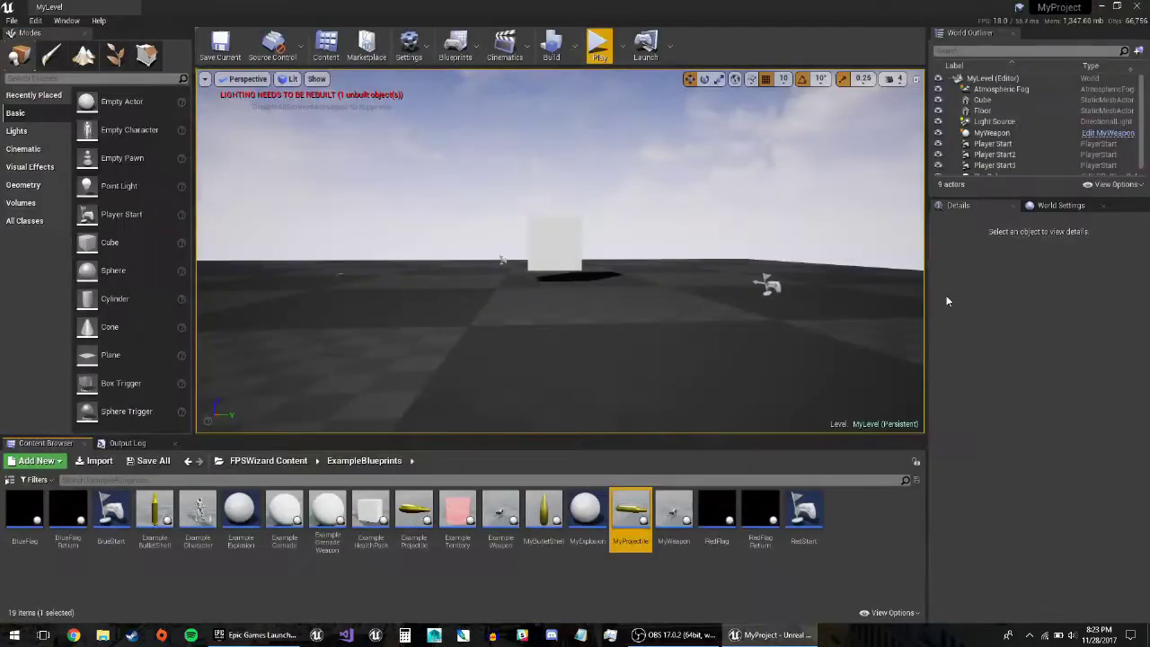
- Reset MyBulletShell's Shell Impact Sound to its default, choose Collapse_Cue again, and save and close the blueprint
{"action": "double_click", "coordinate": [542, 516]}
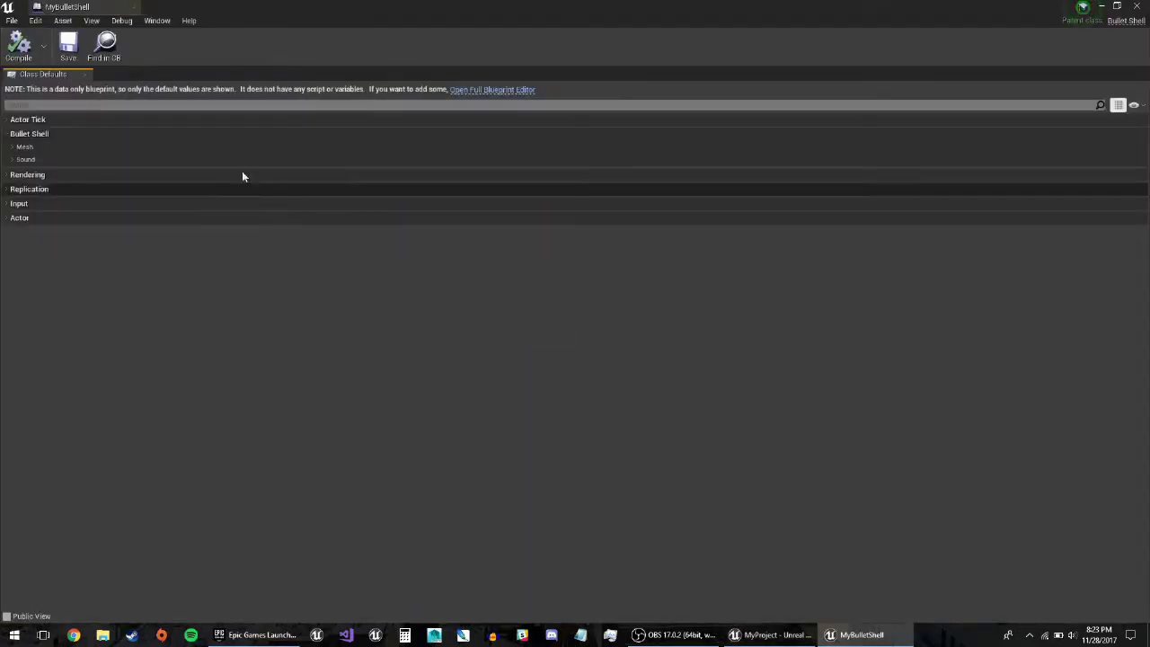
{"action": "left_click", "coordinate": [233, 158]}
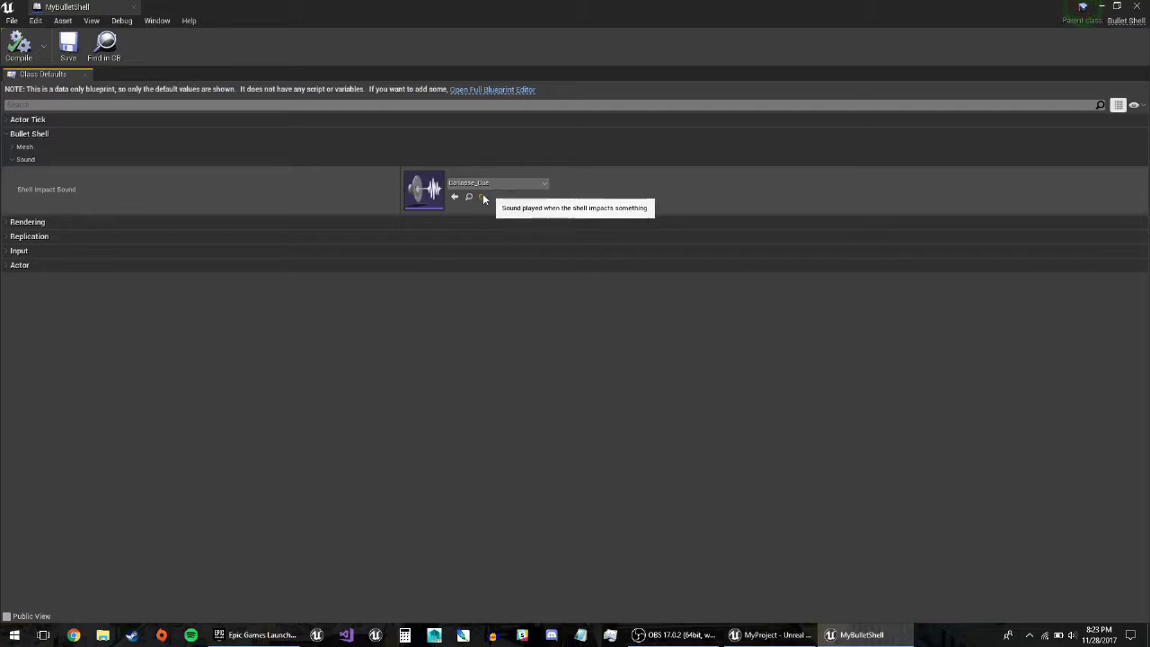
{"action": "left_click", "coordinate": [481, 197]}
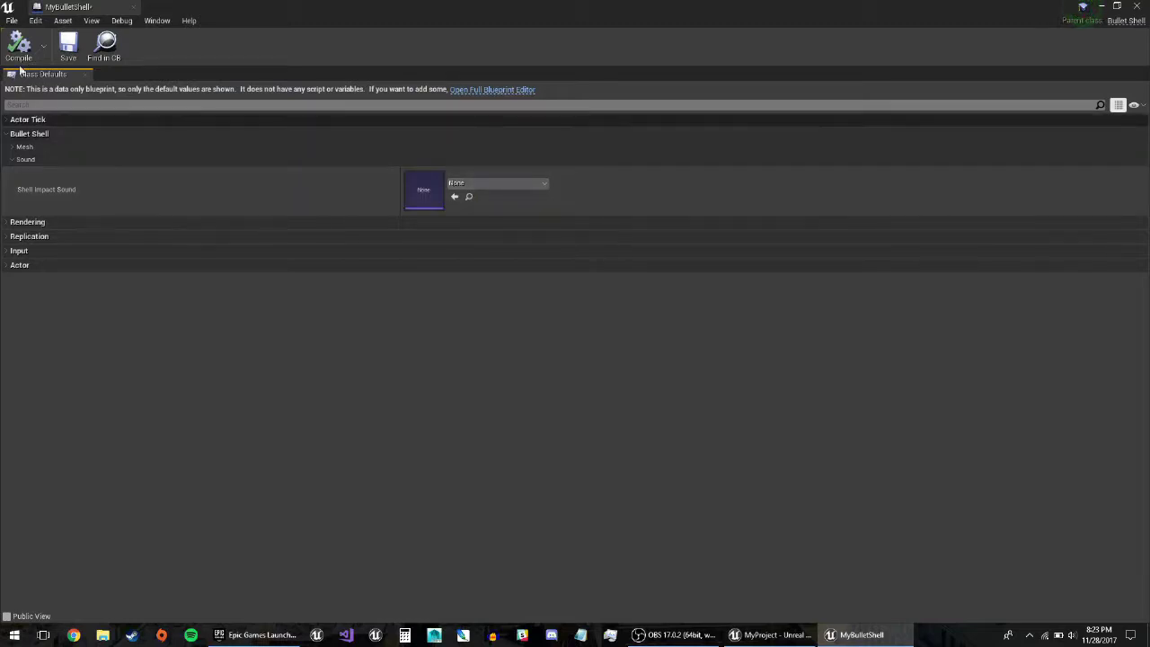
{"action": "left_click", "coordinate": [517, 184]}
{"action": "left_click", "coordinate": [505, 354]}
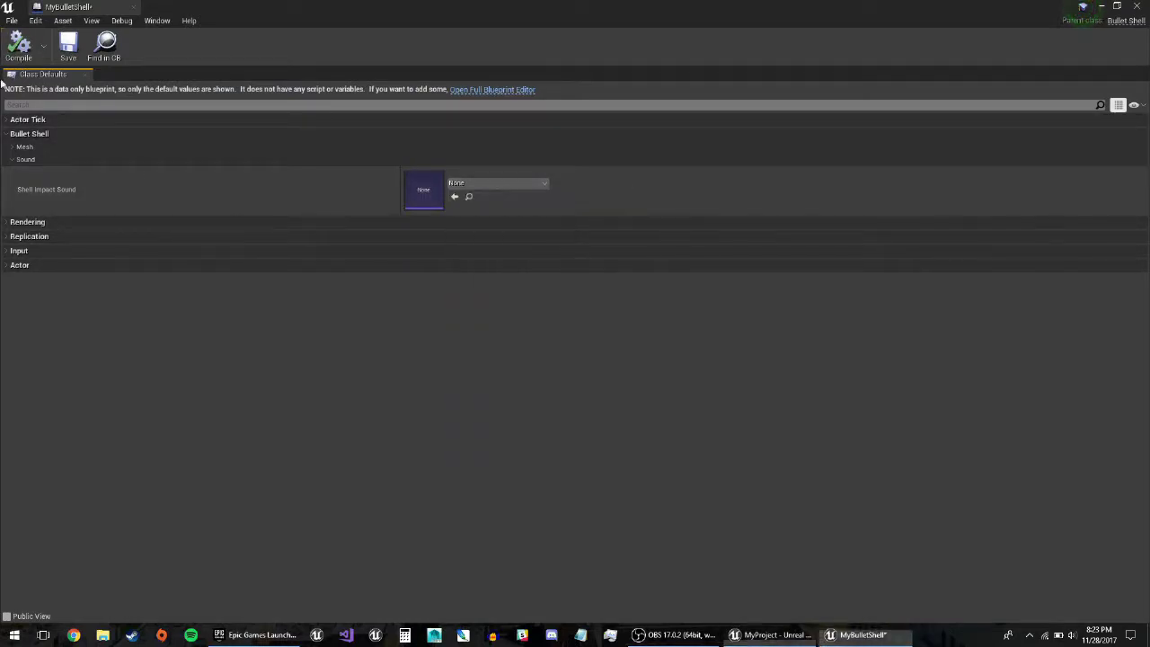
{"action": "left_click", "coordinate": [68, 49]}
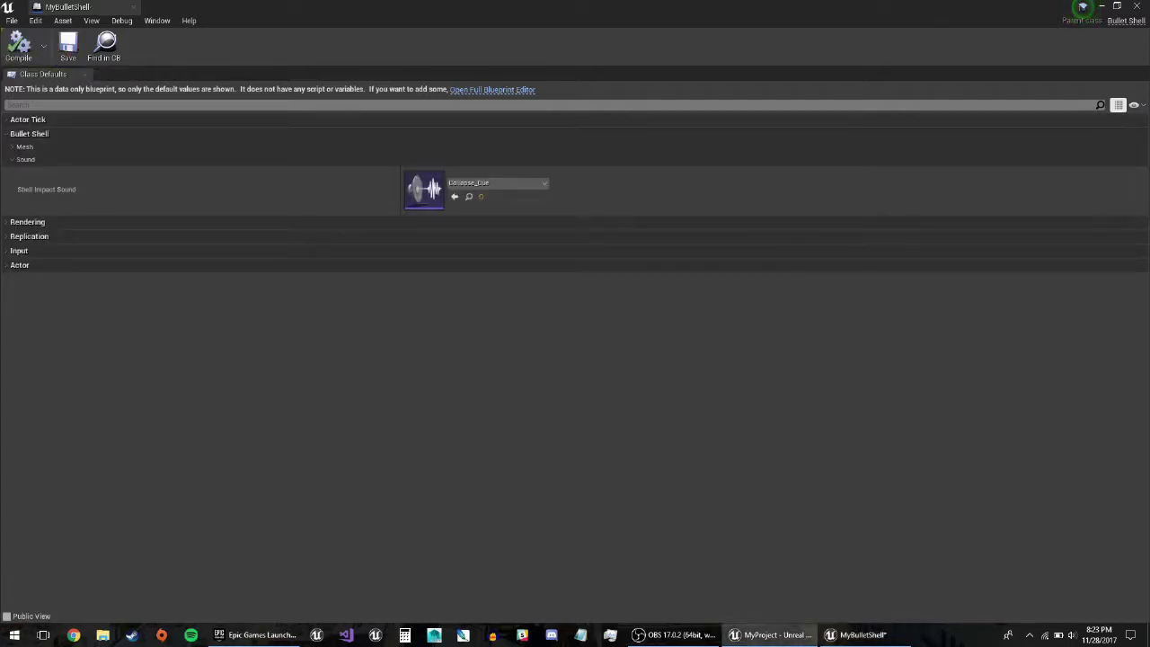
{"action": "left_click", "coordinate": [1137, 6]}
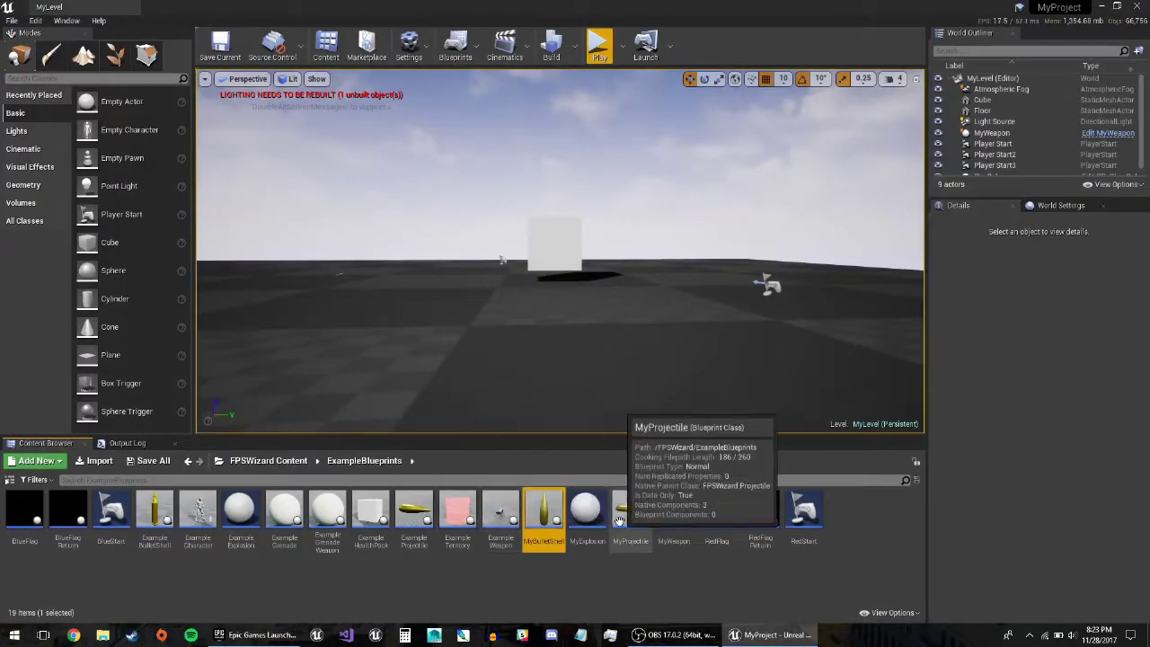
- Set MyExplosion's Volume Multiplier to 10.0, and compile, save and close the blueprint
{"action": "double_click", "coordinate": [588, 521]}
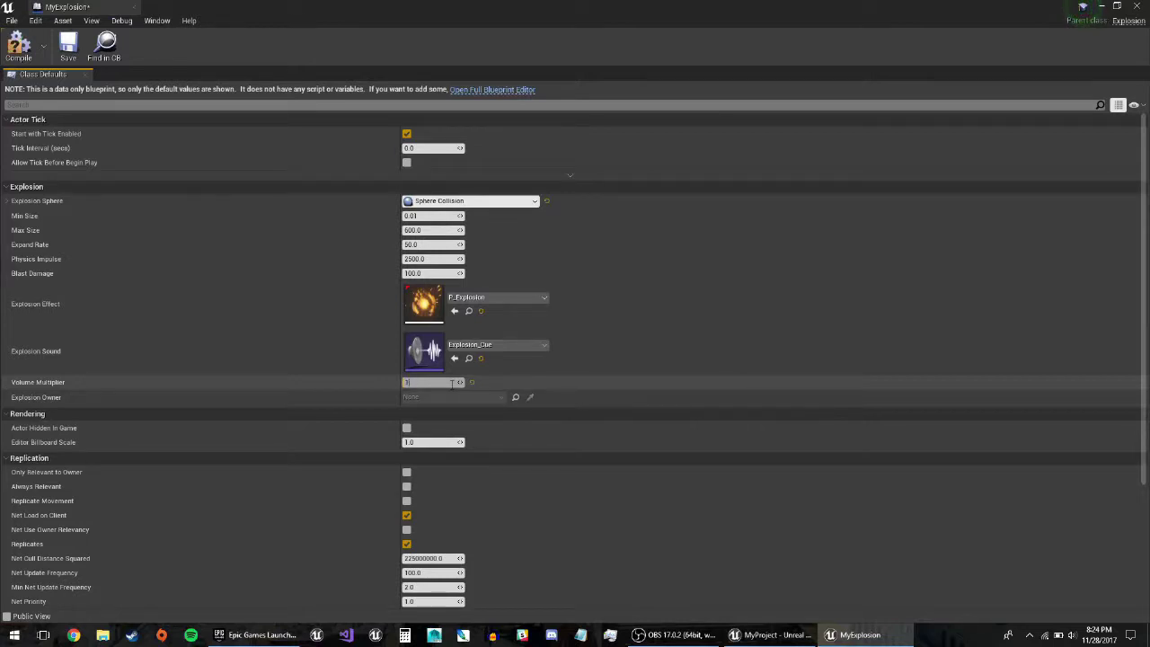
{"action": "left_click", "coordinate": [75, 54]}
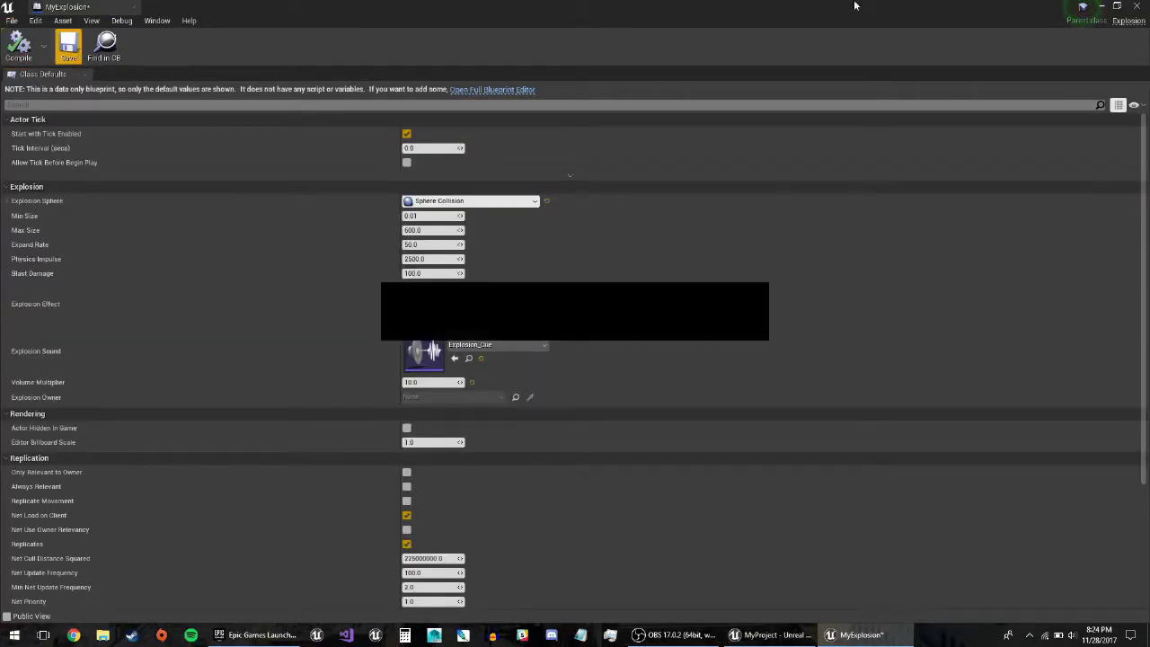
{"action": "left_click", "coordinate": [1138, 6]}
- Start a play session and fire MyWeapon's explosive rounds at the cube until the magazine is empty
{"action": "left_click", "coordinate": [594, 52]}
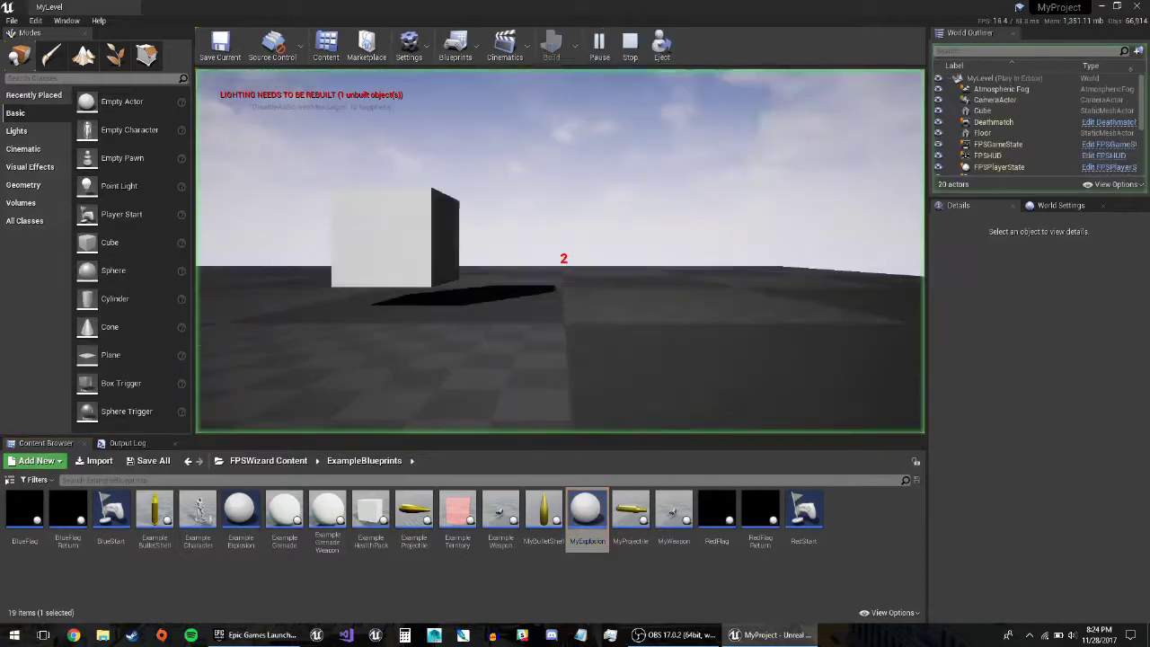
{"action": "key", "text": "s"}
{"action": "left_click", "coordinate": [565, 255]}
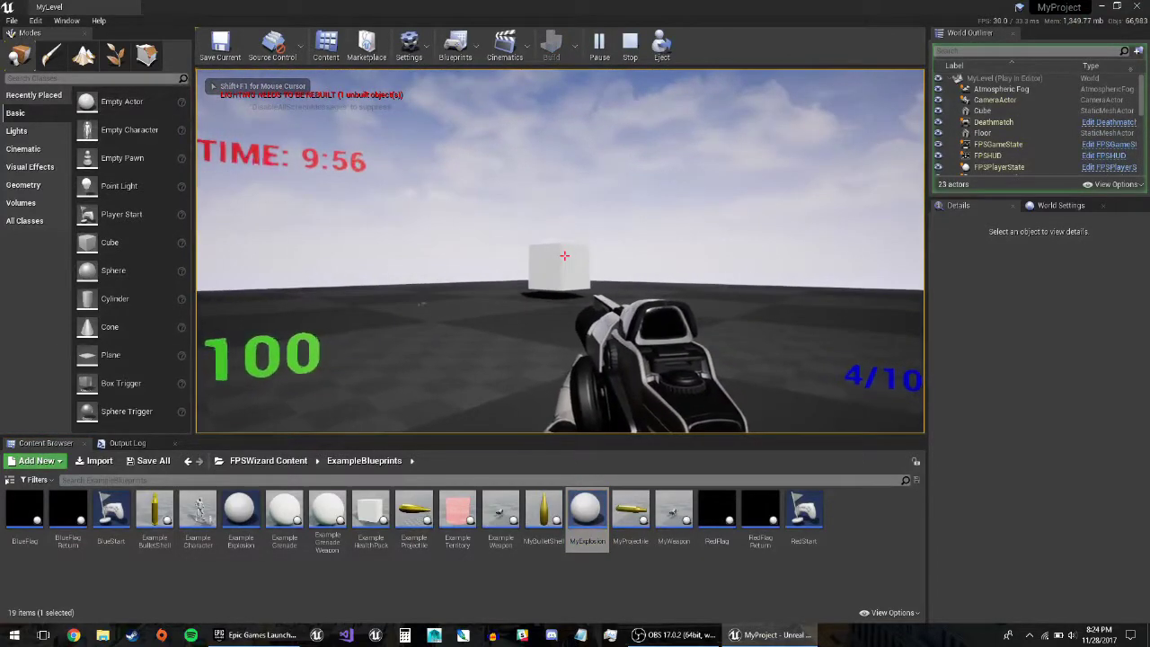
{"action": "left_click", "coordinate": [564, 255]}
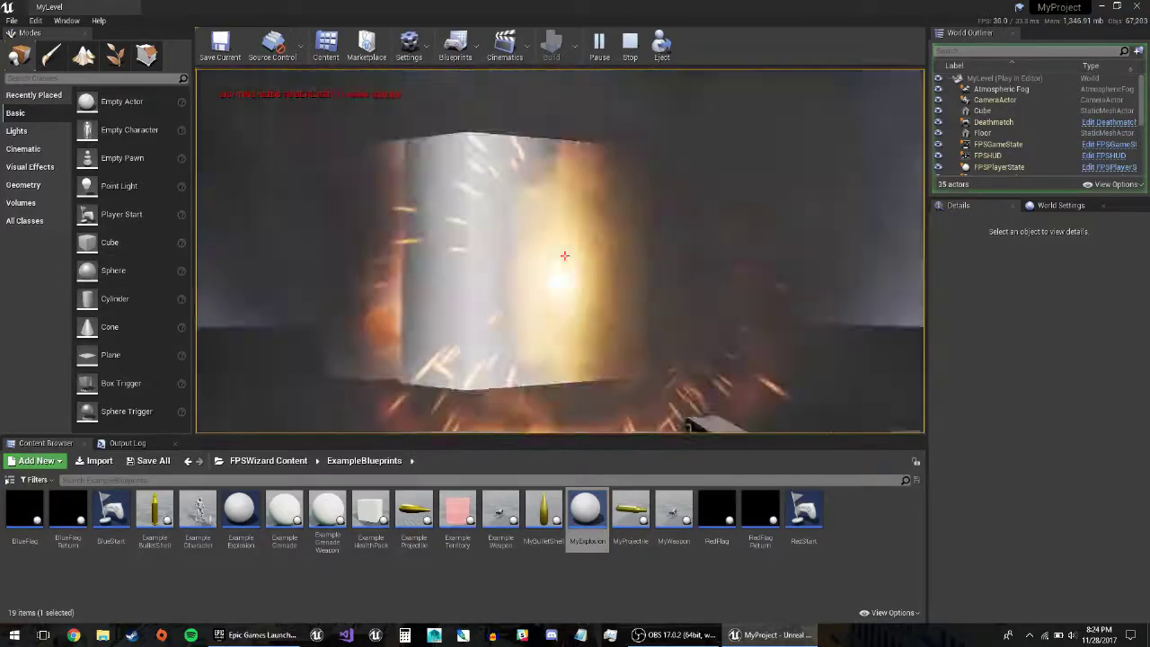
{"action": "left_click", "coordinate": [564, 255]}
{"action": "left_click", "coordinate": [565, 256]}
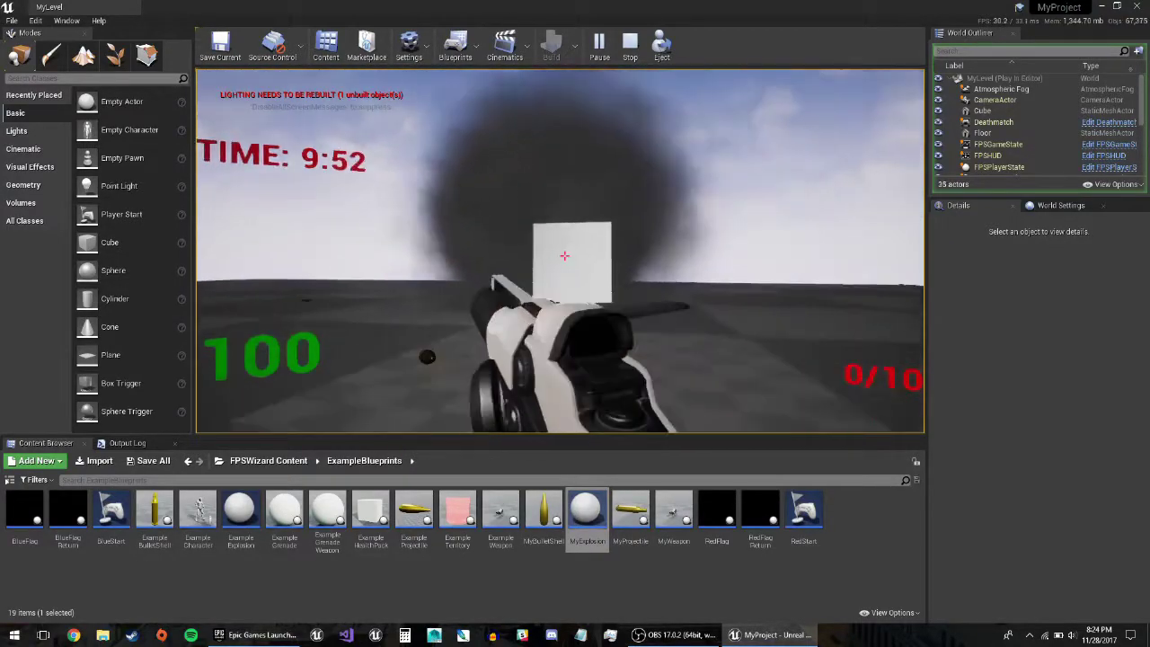
- Reload MyWeapon, move around the cube, and fire another explosive round near it
{"action": "key", "text": "r"}
{"action": "key", "text": "w"}
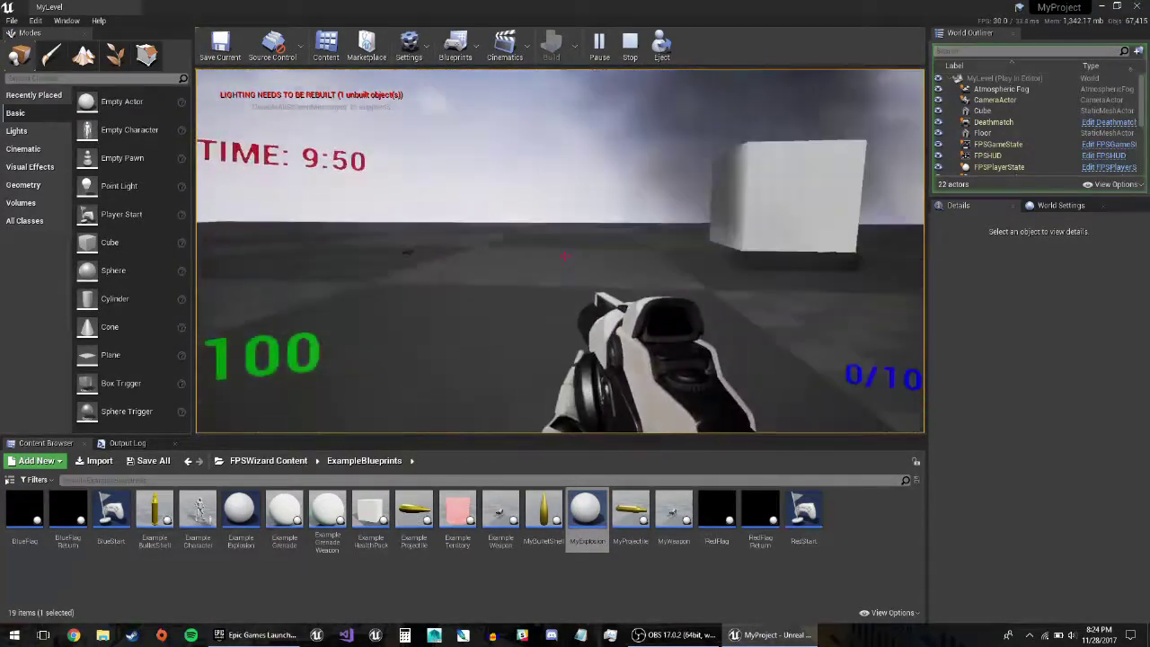
{"action": "key", "text": "a"}
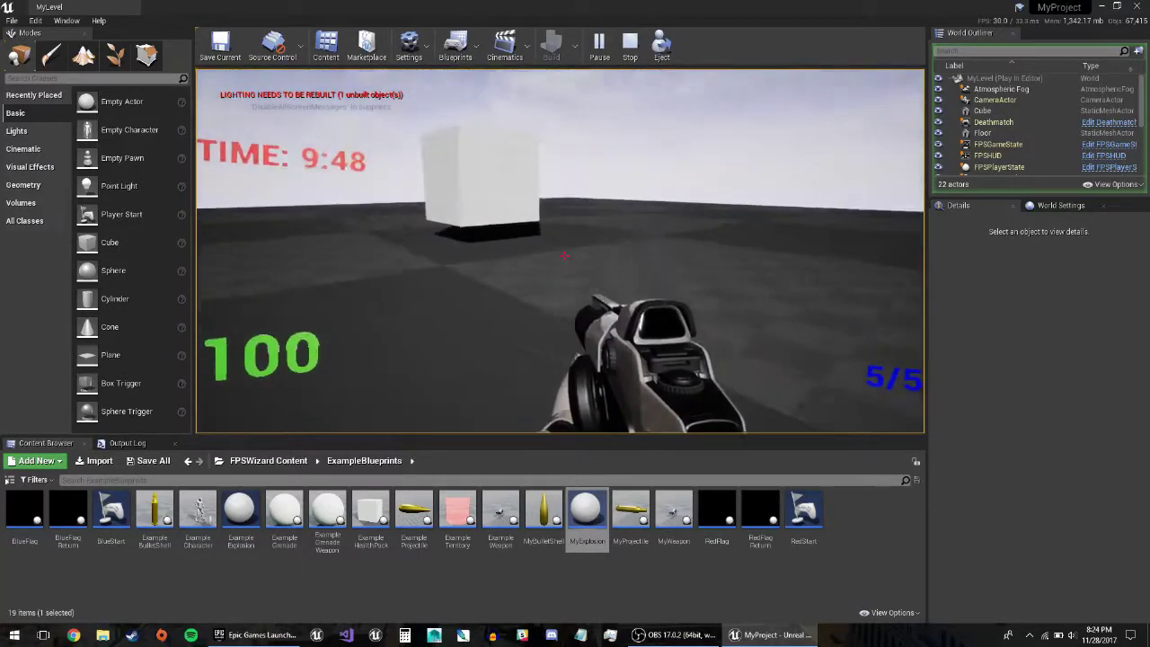
{"action": "left_click", "coordinate": [564, 256]}
{"action": "key", "text": "w"}
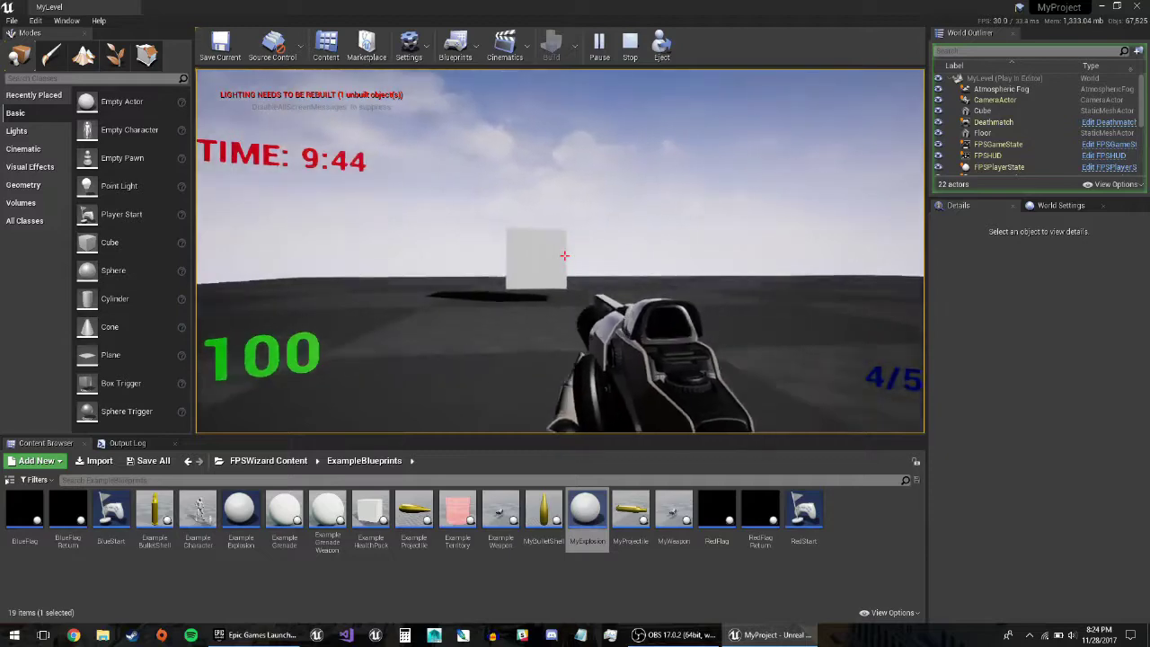
- Place a 200 x 200 x 200 additive box brush on the floor, and approach it in a short play session
{"action": "left_click", "coordinate": [18, 185]}
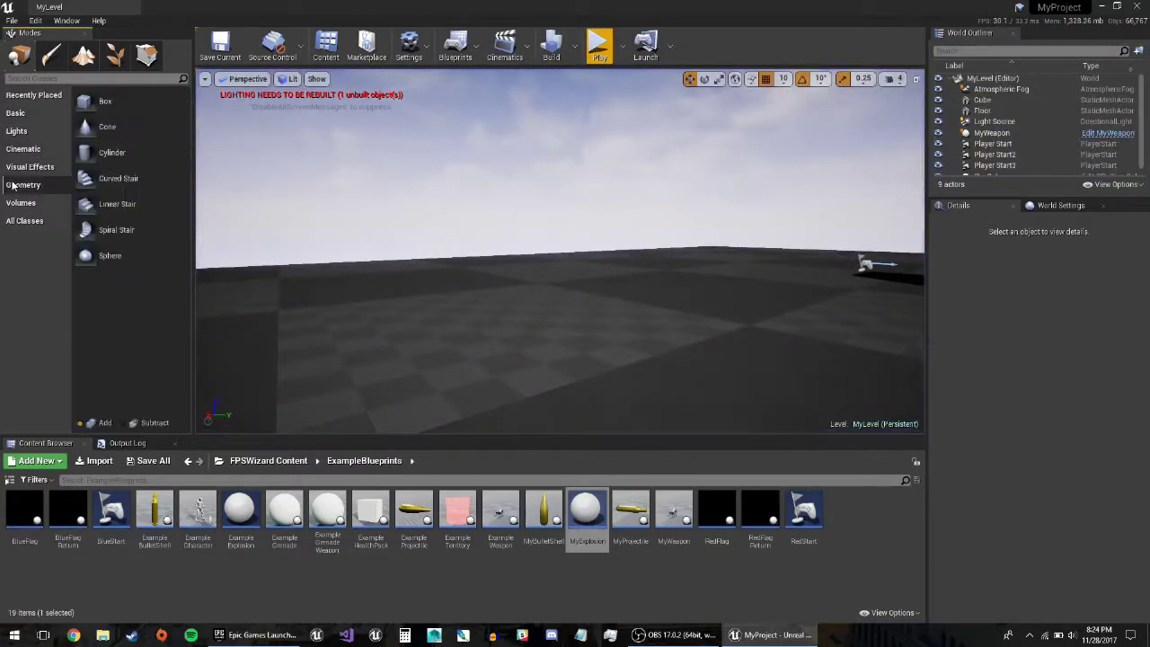
{"action": "left_click_drag", "start_coordinate": [433, 301], "coordinate": [433, 301]}
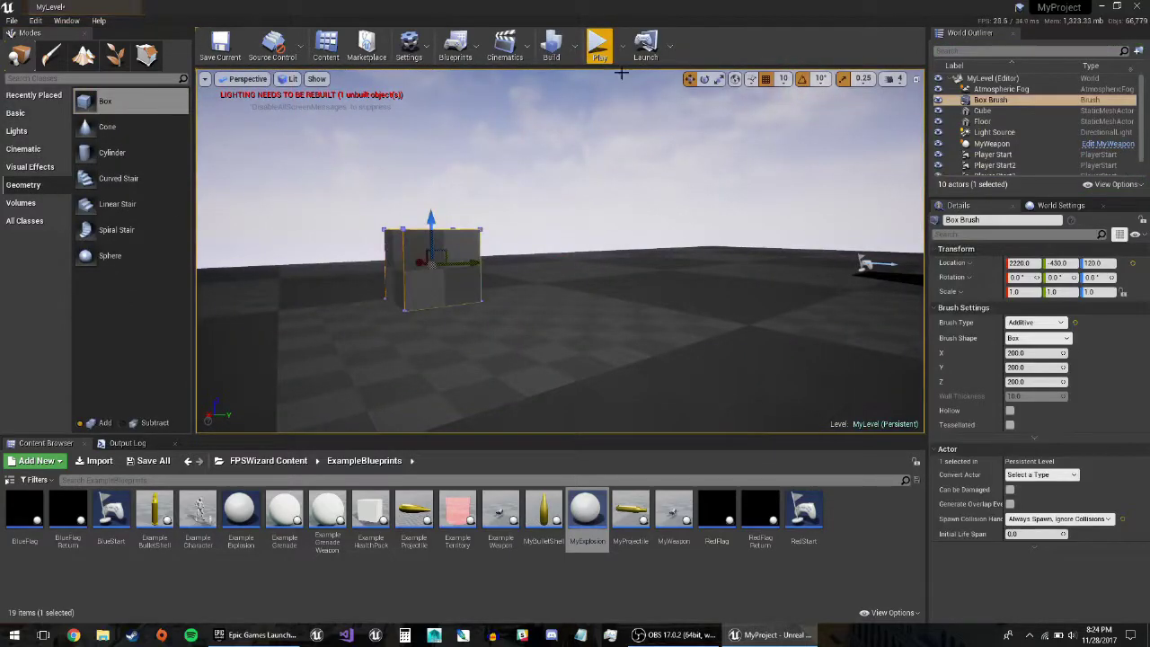
{"action": "left_click", "coordinate": [600, 46]}
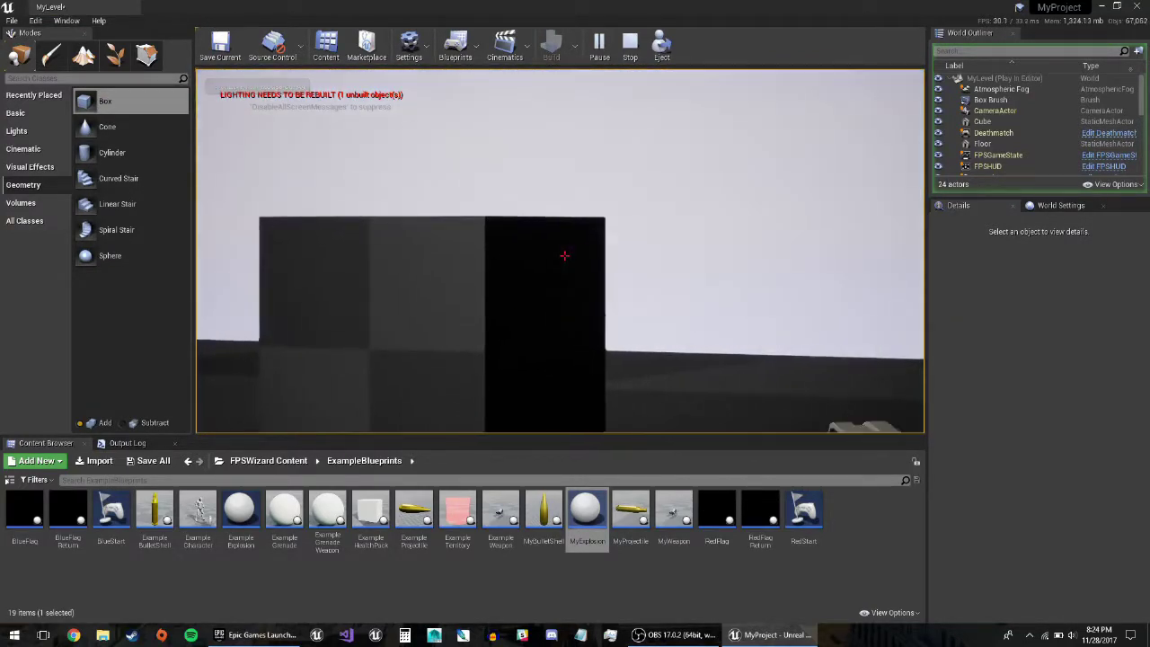
{"action": "key", "text": "Escape"}
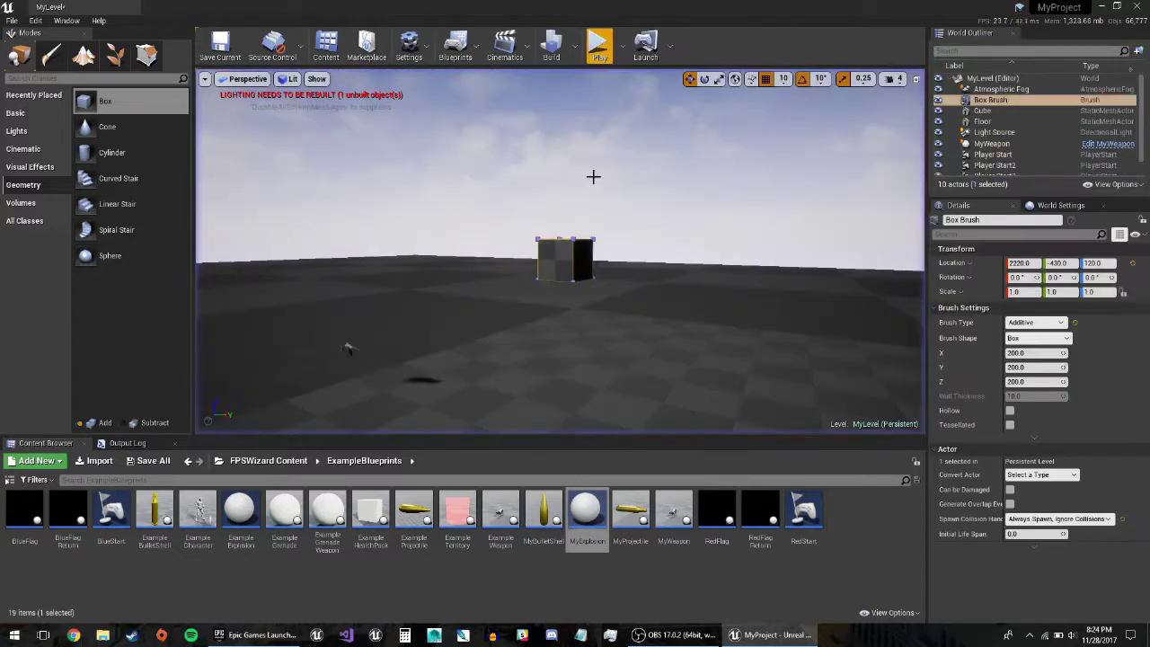
- Inspect the box brush up close, selecting its individual side faces and viewing its actor options
{"action": "key", "text": "w"}
{"action": "mouse_move", "coordinate": [560, 252]}
{"action": "right_mouse_down"}
{"action": "mouse_move", "coordinate": [602, 292]}
{"action": "mouse_move", "coordinate": [485, 315]}
{"action": "right_mouse_up"}
{"action": "key", "text": "s"}
{"action": "key", "text": "d"}
{"action": "mouse_move", "coordinate": [612, 207]}
{"action": "right_mouse_down"}
{"action": "mouse_move", "coordinate": [626, 219]}
{"action": "mouse_move", "coordinate": [566, 194]}
{"action": "mouse_move", "coordinate": [611, 207]}
{"action": "mouse_move", "coordinate": [621, 237]}
{"action": "mouse_move", "coordinate": [580, 227]}
{"action": "mouse_move", "coordinate": [618, 215]}
{"action": "mouse_move", "coordinate": [579, 187]}
{"action": "mouse_move", "coordinate": [625, 232]}
{"action": "mouse_move", "coordinate": [640, 215]}
{"action": "mouse_move", "coordinate": [621, 236]}
{"action": "mouse_move", "coordinate": [635, 207]}
{"action": "right_mouse_up"}
{"action": "key", "text": "w"}
{"action": "key", "text": "d"}
{"action": "key", "text": "s"}
{"action": "key", "text": "d"}
{"action": "key", "text": "w"}
{"action": "key", "text": "s"}
{"action": "key", "text": "w"}
{"action": "key", "text": "s"}
{"action": "left_click", "coordinate": [575, 220]}
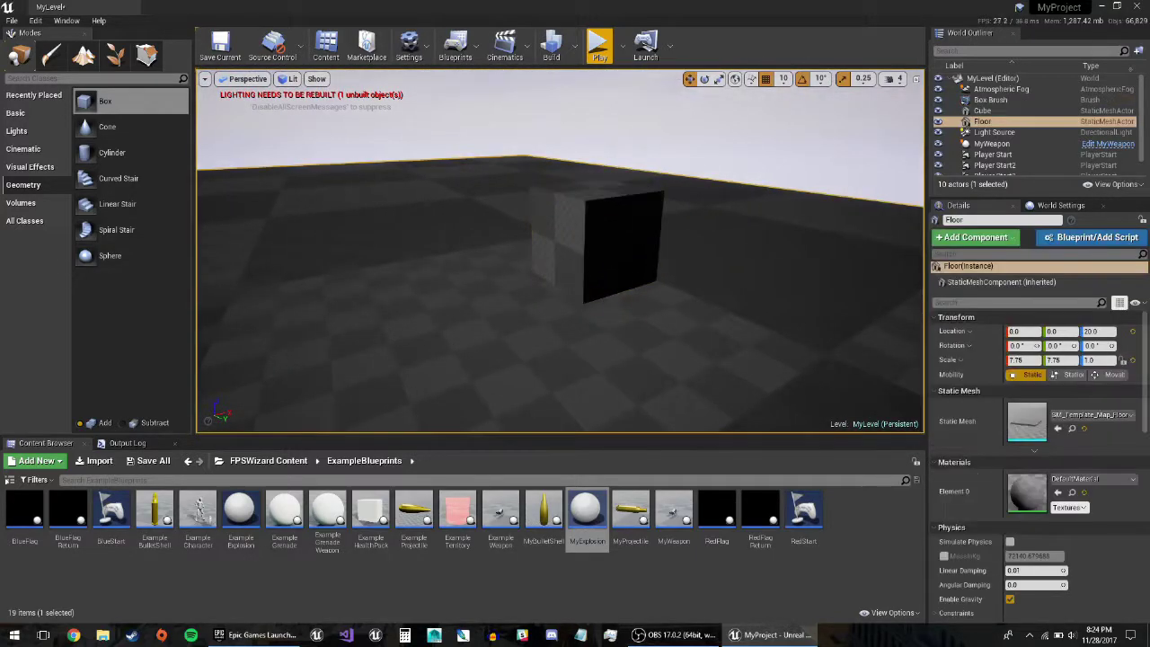
{"action": "right_click", "coordinate": [575, 221]}
{"action": "left_click", "coordinate": [610, 190]}
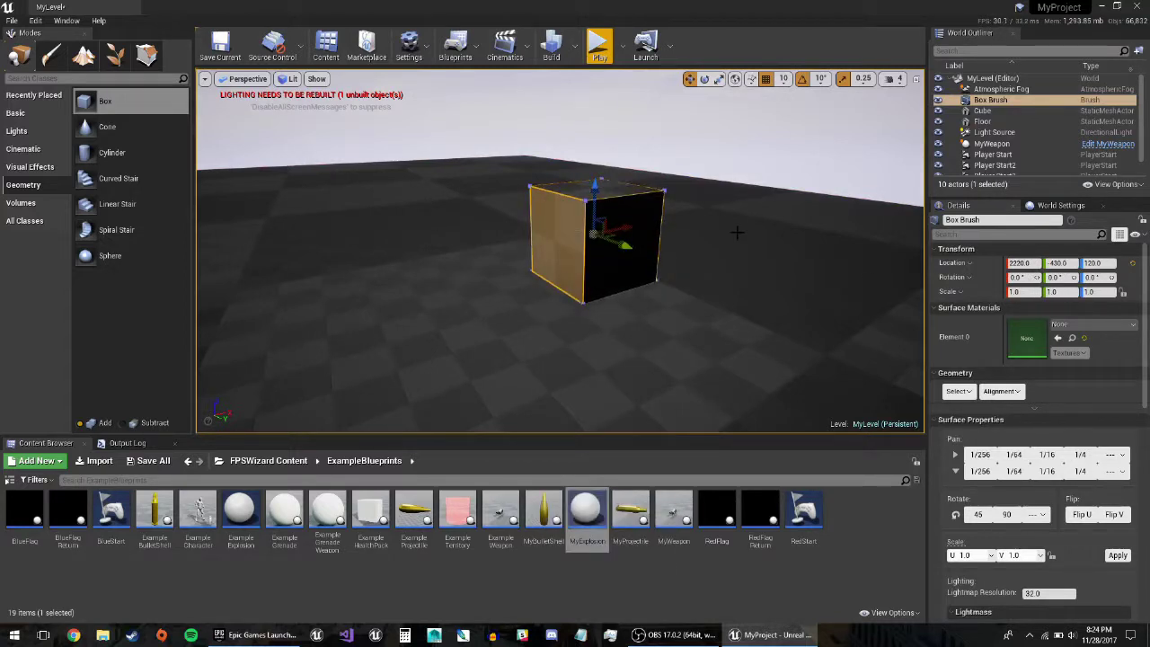
{"action": "left_click", "coordinate": [601, 218]}
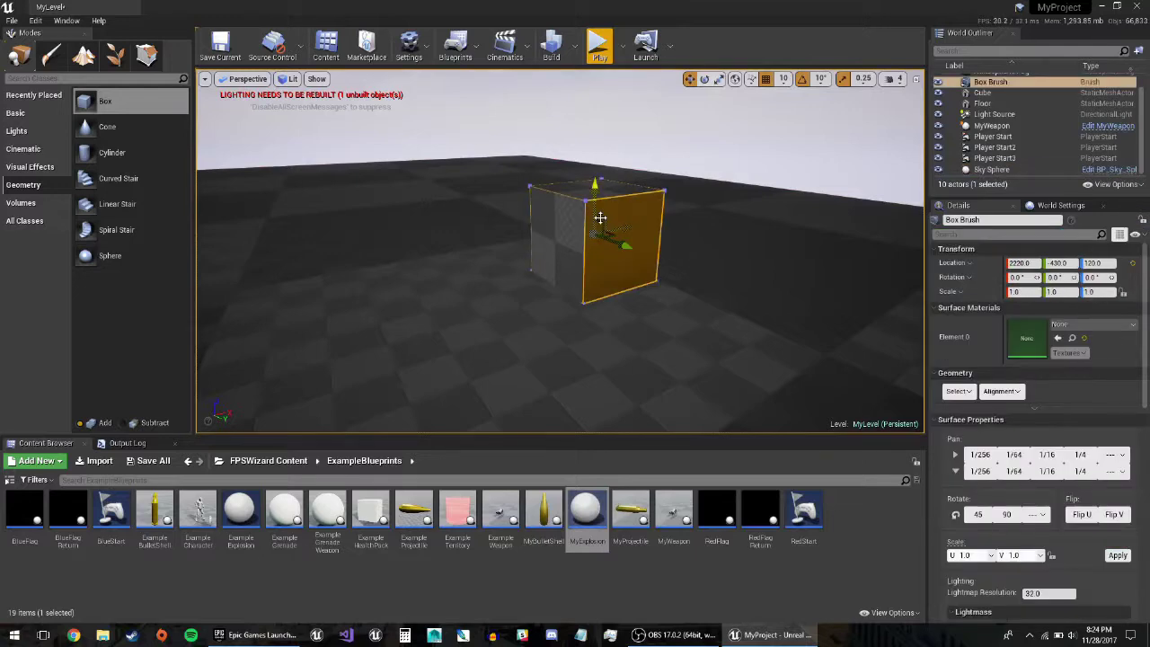
{"action": "right_click", "coordinate": [670, 219]}
{"action": "left_click", "coordinate": [640, 218]}
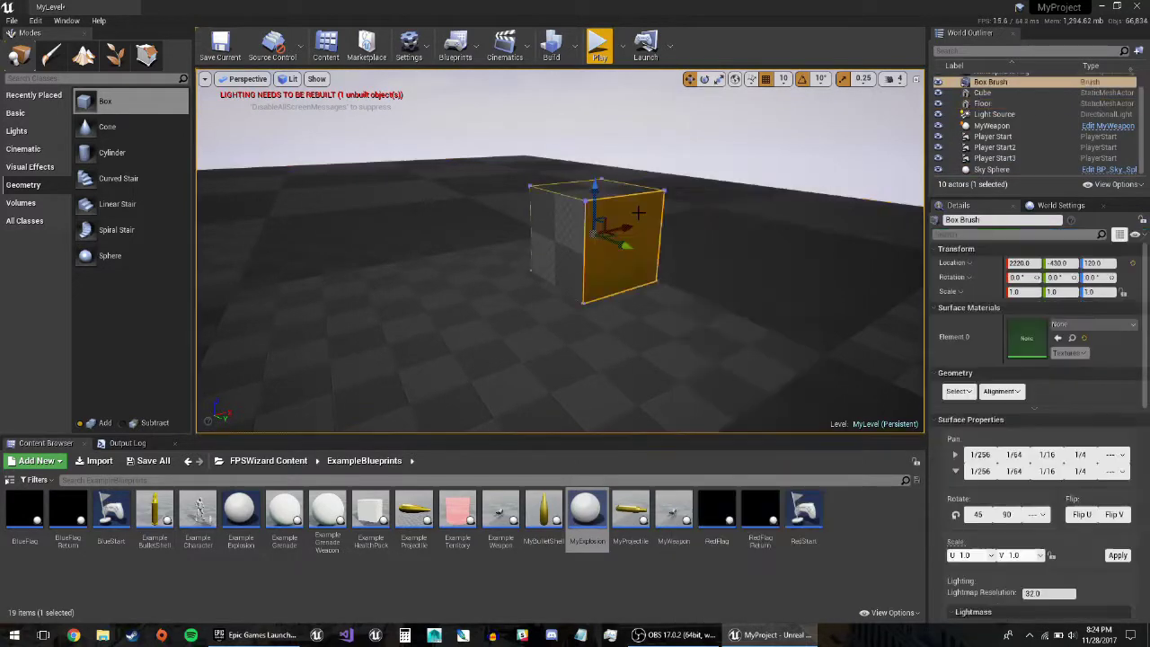
{"action": "right_click", "coordinate": [640, 217]}
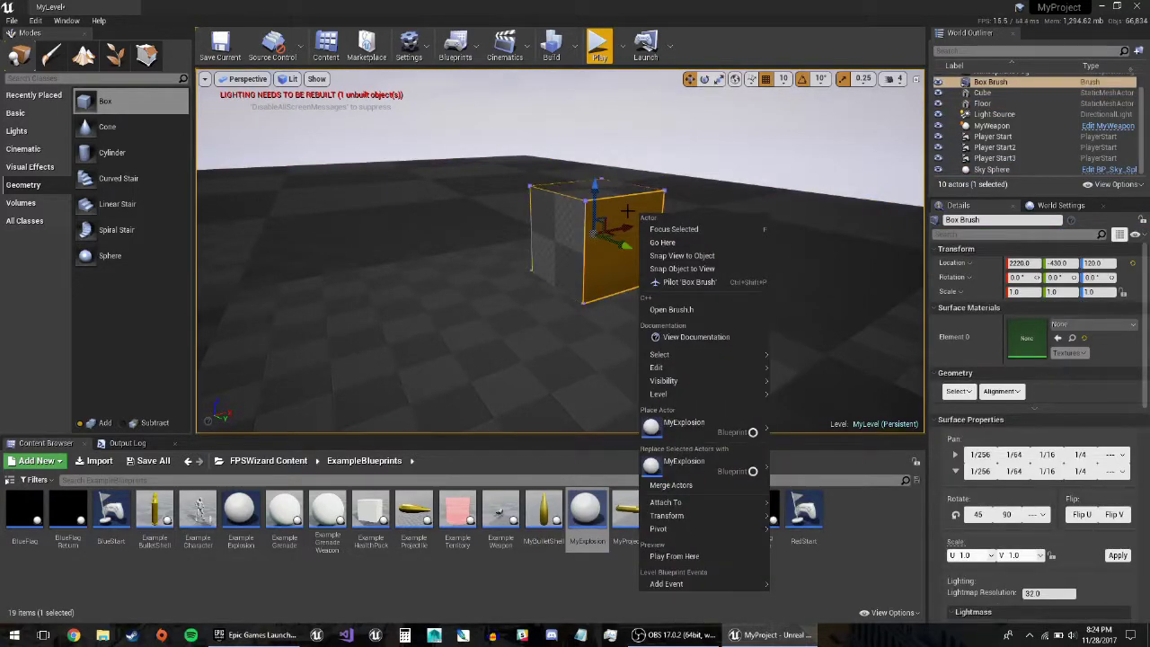
- Place a blocking volume in the level and position it around the box brush
{"action": "left_click", "coordinate": [84, 78]}
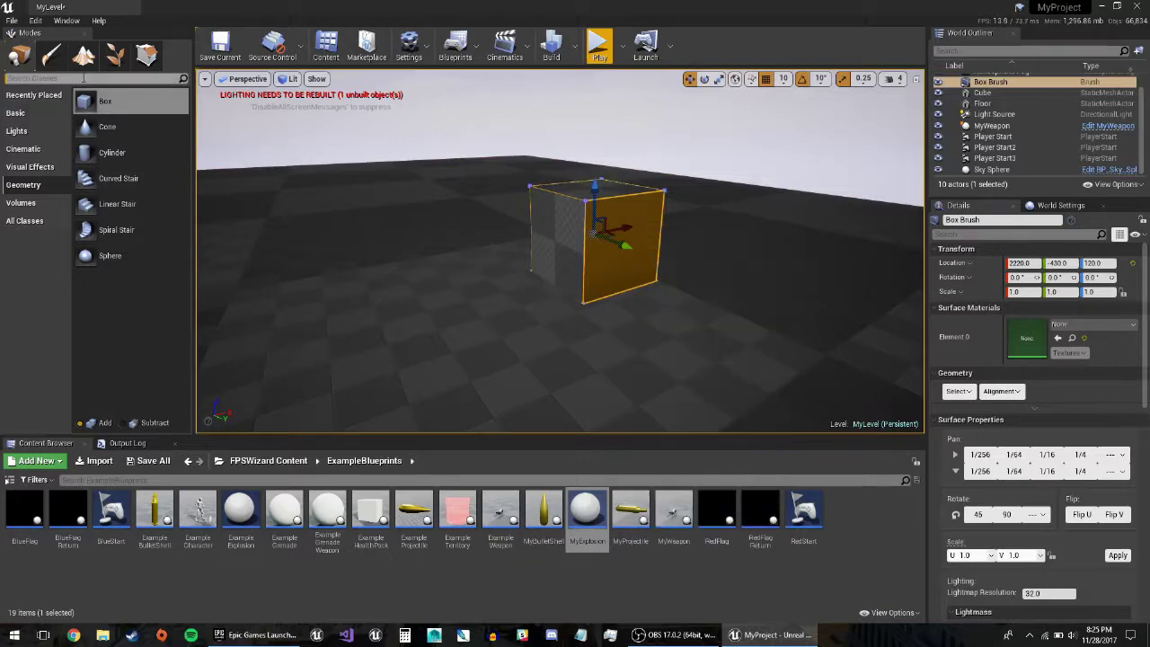
{"action": "left_click", "coordinate": [25, 221]}
{"action": "left_click", "coordinate": [21, 202]}
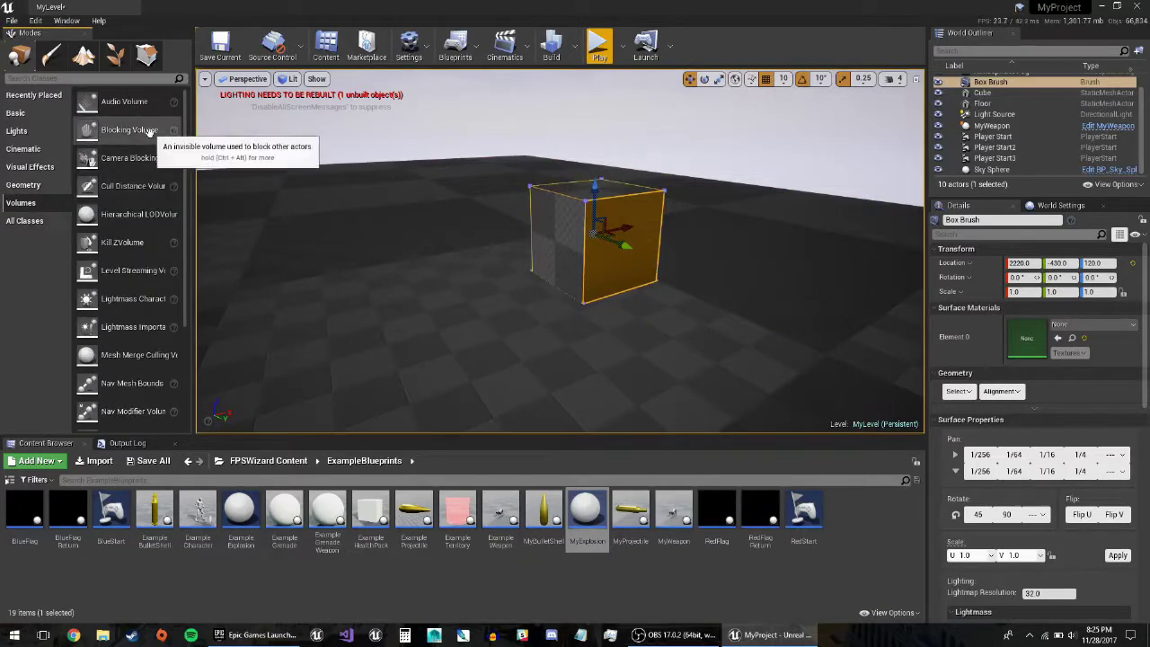
{"action": "left_click_drag", "start_coordinate": [586, 236], "coordinate": [545, 241]}
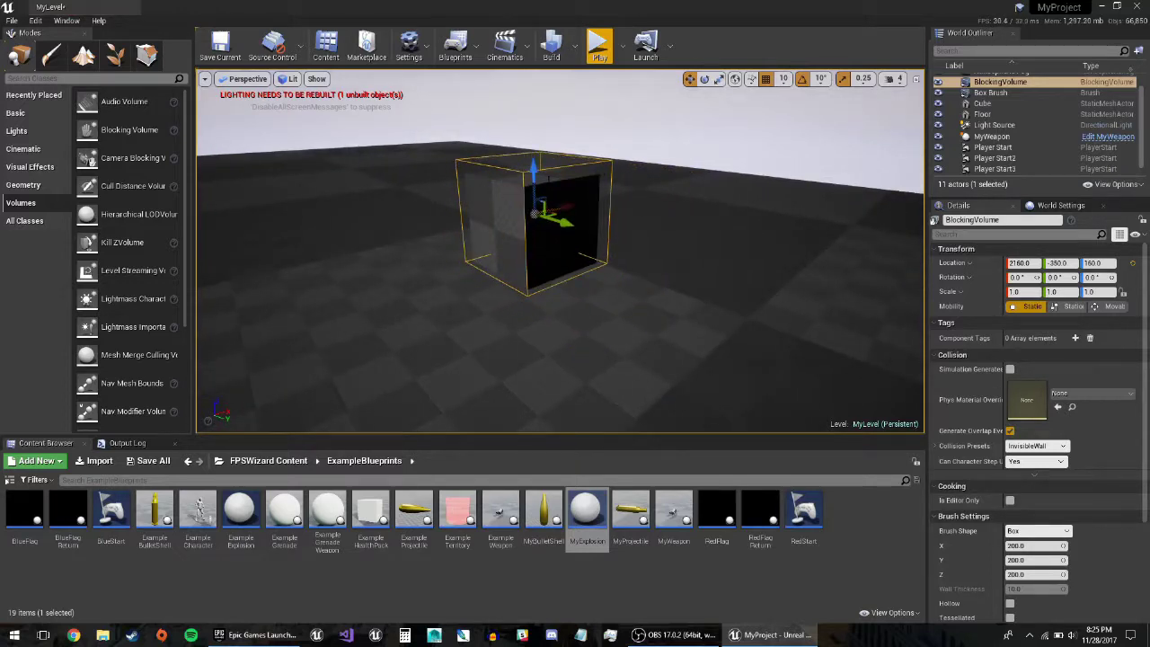
- Play-test the blocking volume by firing an explosive round at the box, and stop the play session
{"action": "left_click", "coordinate": [599, 47]}
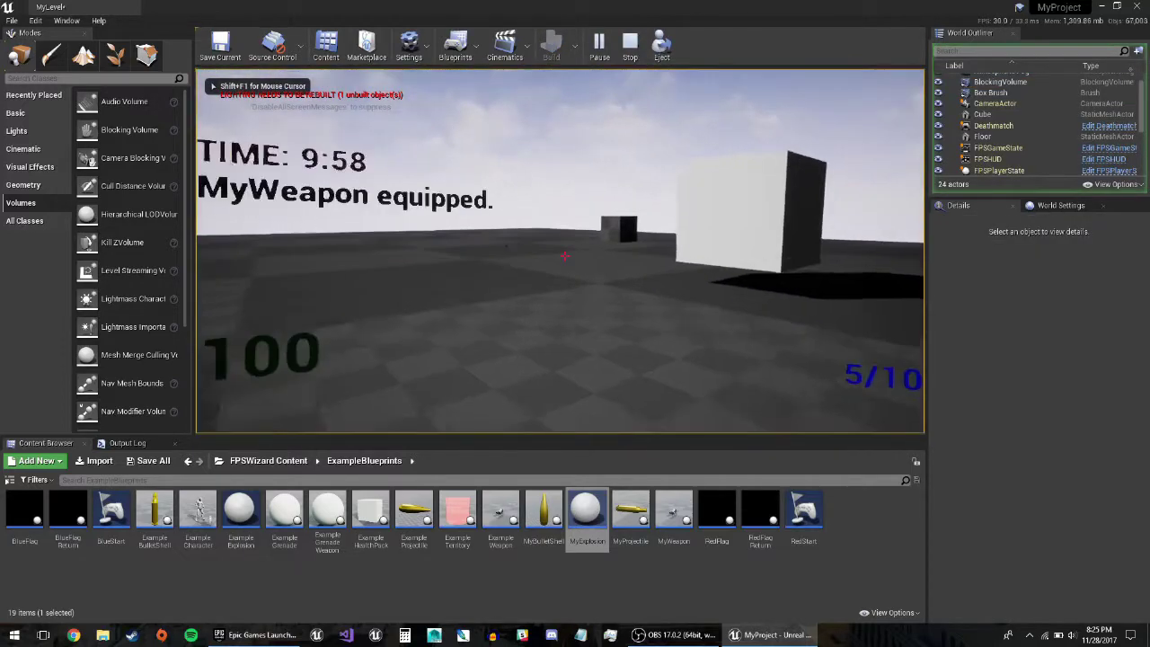
{"action": "left_click", "coordinate": [563, 258]}
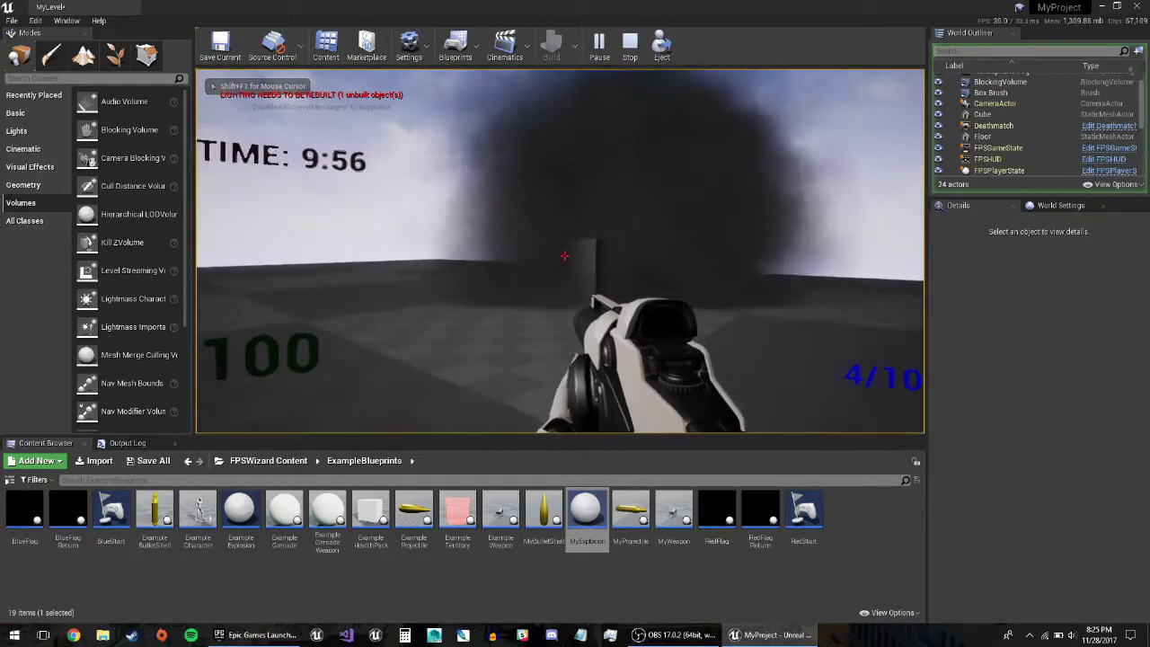
{"action": "key", "text": "Escape"}
- Delete the blocking volume and the box brush from the level
{"action": "key", "text": "a"}
{"action": "right_click_drag", "start_coordinate": [563, 188], "coordinate": [667, 185]}
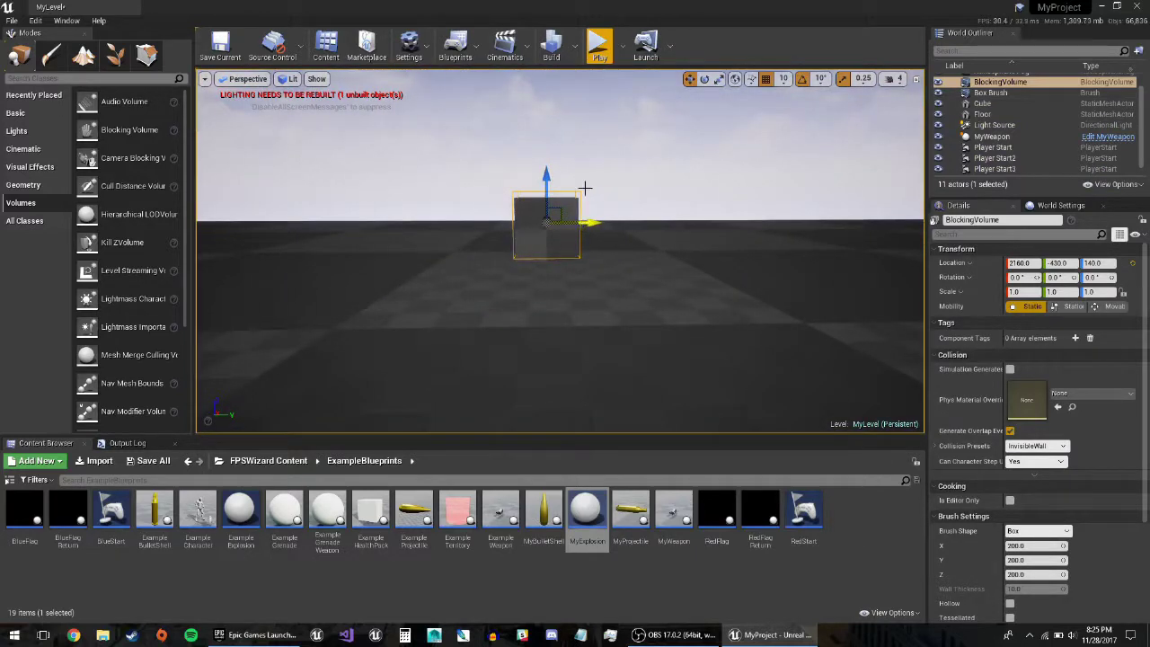
{"action": "key", "text": "Delete"}
{"action": "left_click", "coordinate": [550, 220]}
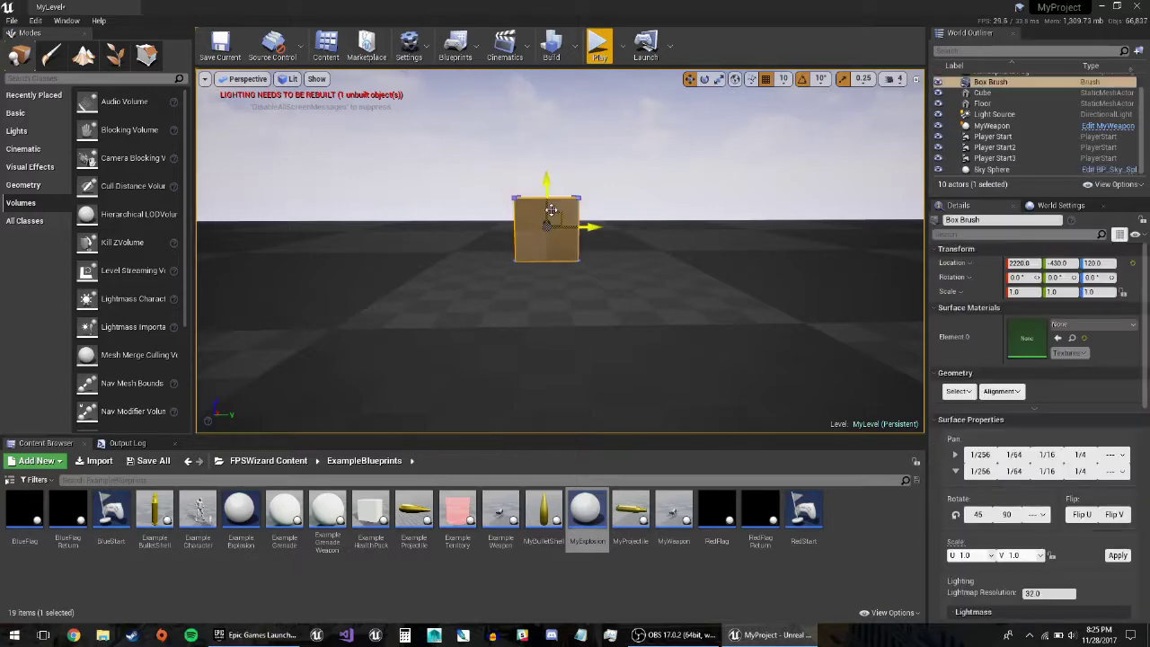
{"action": "key", "text": "Delete"}
- Turn off Hidden in Game in the rendering settings of MyExplosion's Explosion Sphere, and save and close the blueprint
{"action": "double_click", "coordinate": [606, 521]}
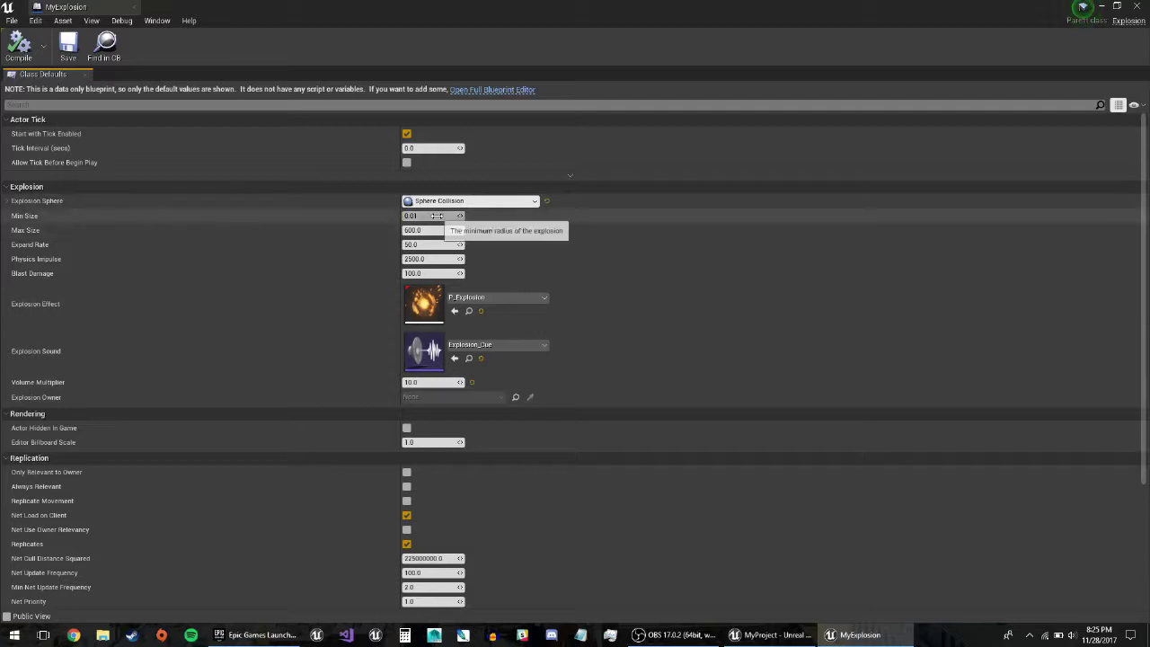
{"action": "left_click", "coordinate": [13, 200]}
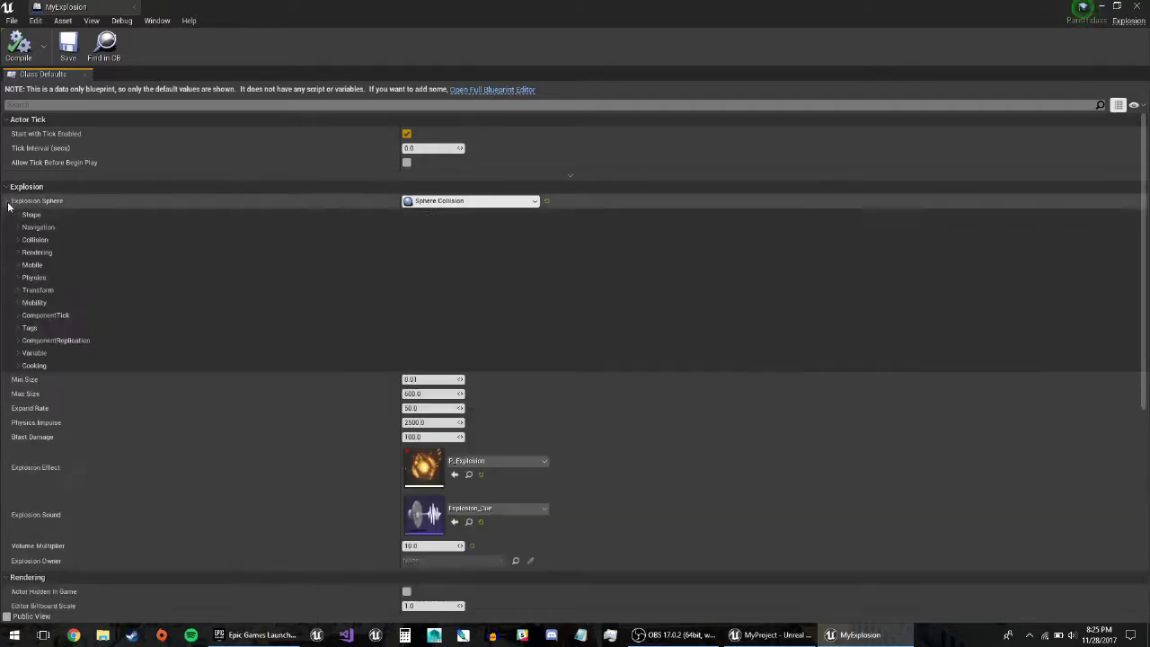
{"action": "left_click", "coordinate": [40, 214]}
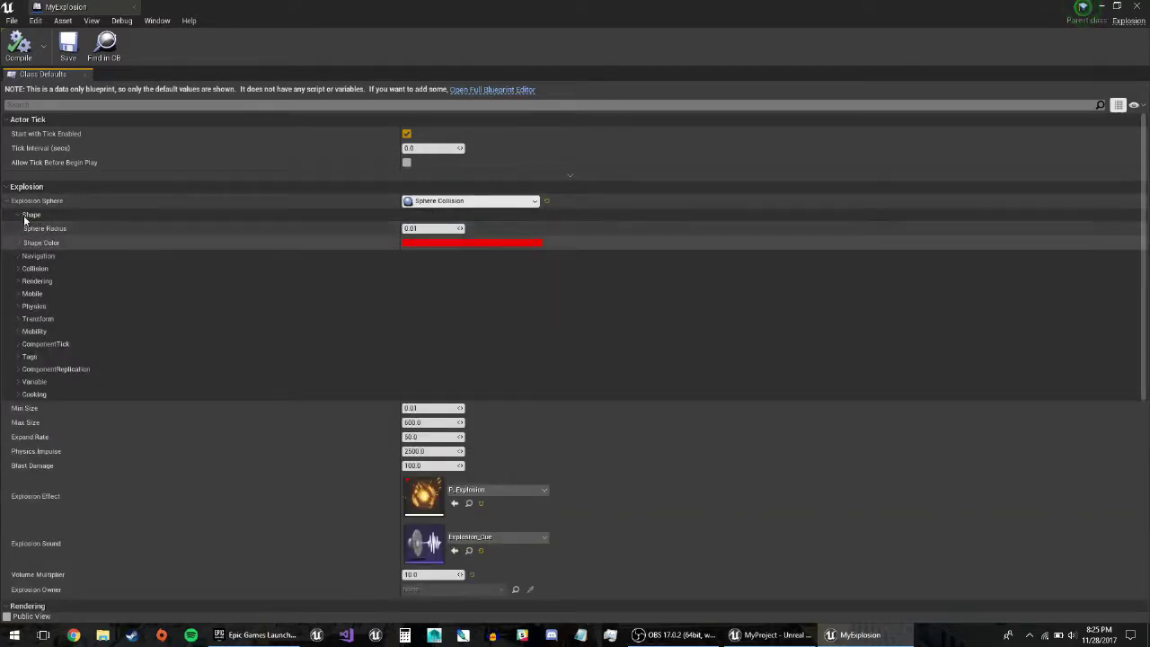
{"action": "left_click", "coordinate": [32, 215]}
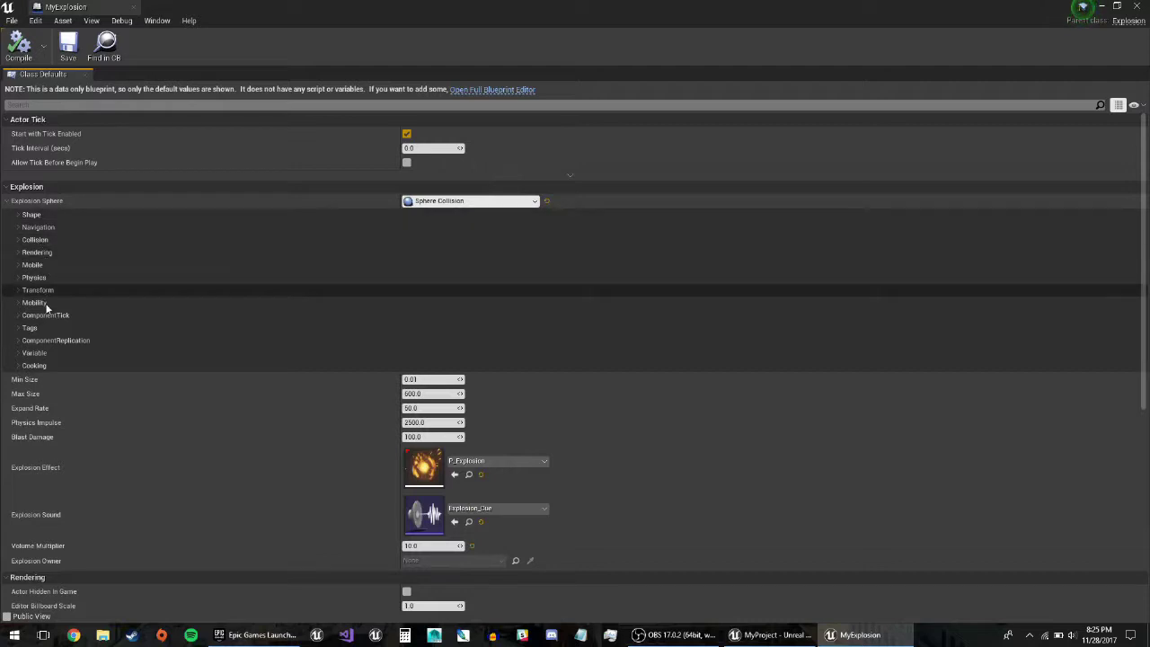
{"action": "left_click", "coordinate": [61, 252]}
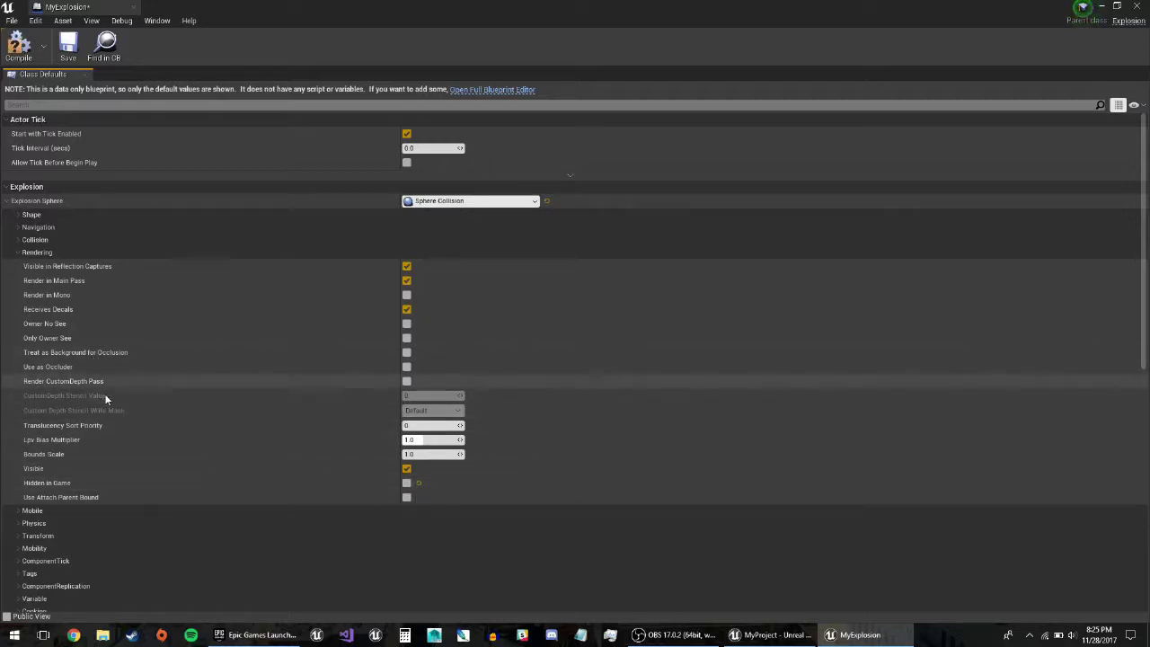
{"action": "left_click", "coordinate": [71, 56]}
{"action": "left_click", "coordinate": [1137, 7]}
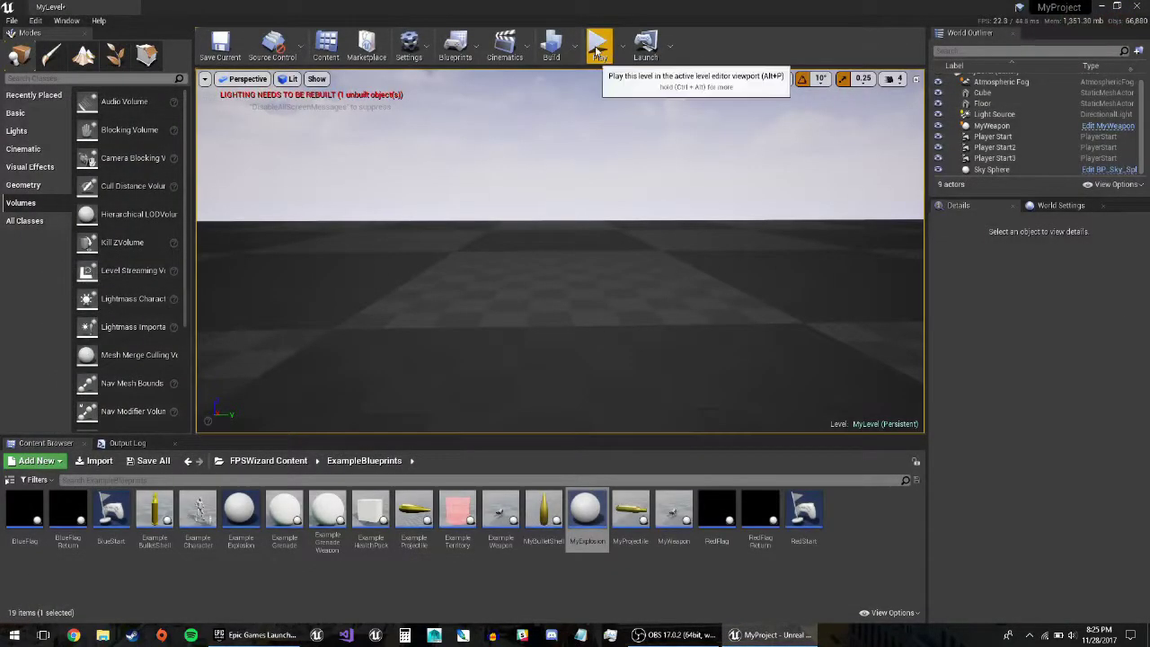
- Play-test the explosion's visible collision sphere by firing several rounds at the cube, and stop the play session
{"action": "left_click", "coordinate": [597, 46]}
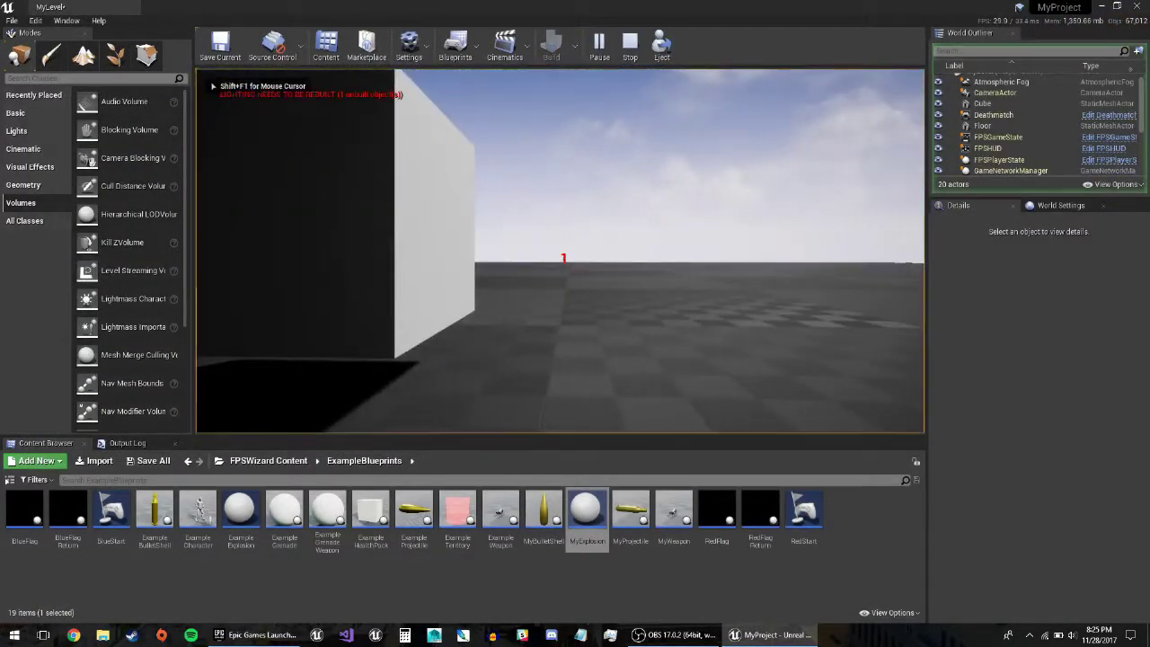
{"action": "left_click", "coordinate": [564, 256]}
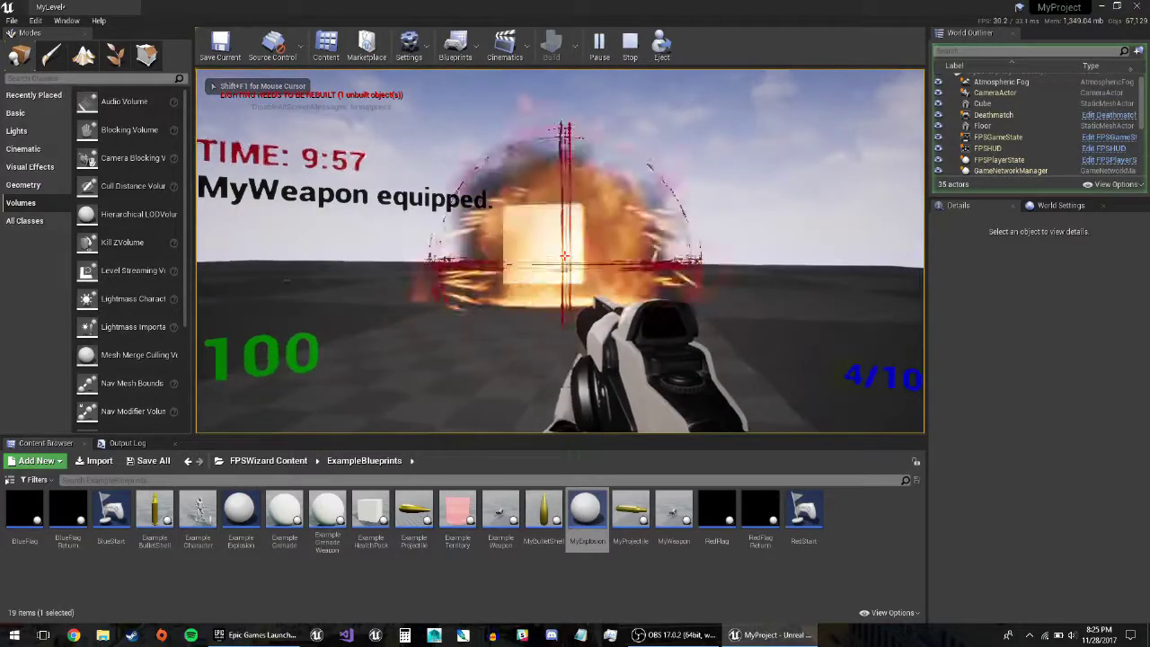
{"action": "left_click", "coordinate": [564, 256]}
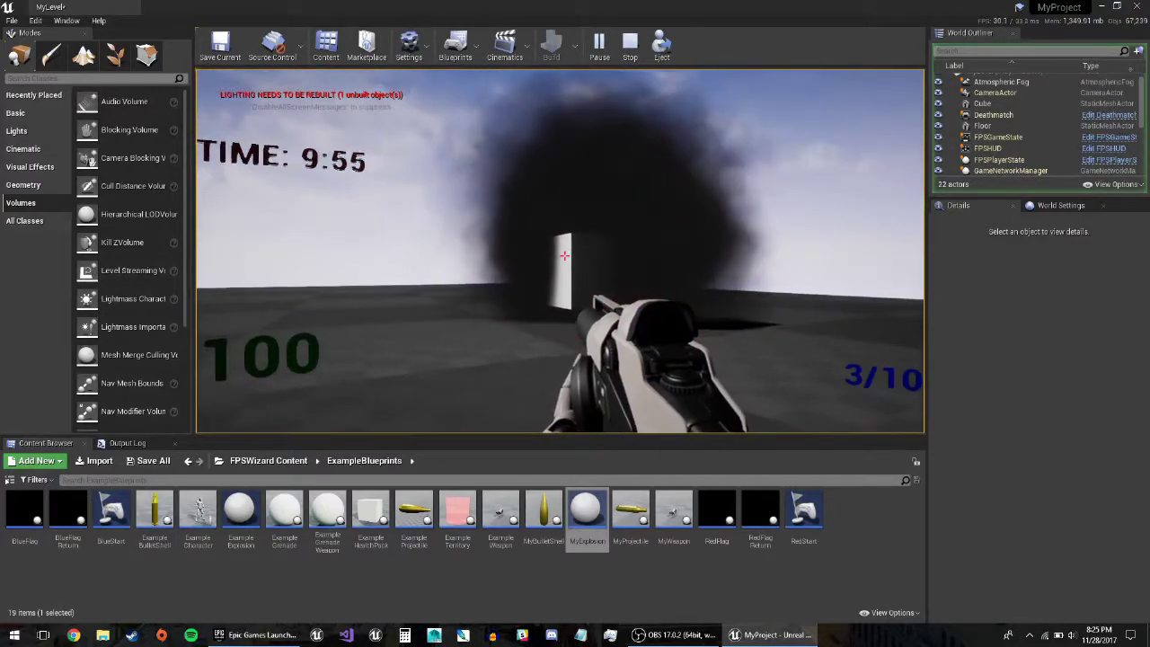
{"action": "left_click", "coordinate": [564, 256]}
{"action": "left_click", "coordinate": [565, 256]}
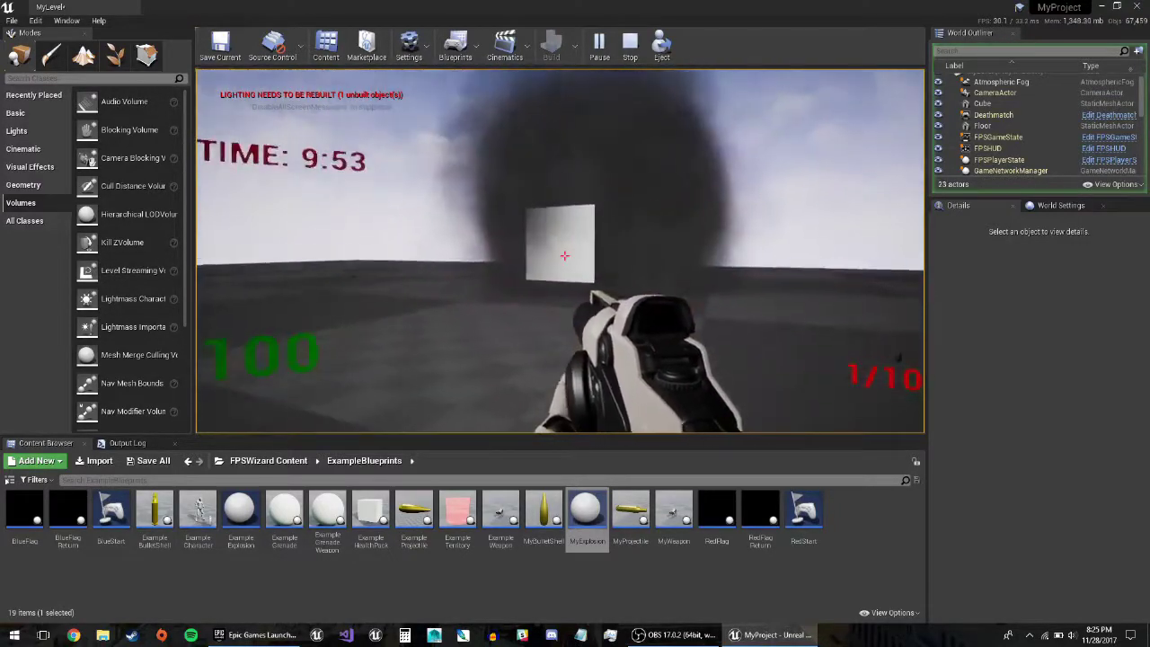
{"action": "key", "text": "Escape"}
- Reopen MyExplosion's class defaults and collapse the Explosion Sphere properties
{"action": "left_click_drag", "start_coordinate": [585, 513], "coordinate": [508, 366]}
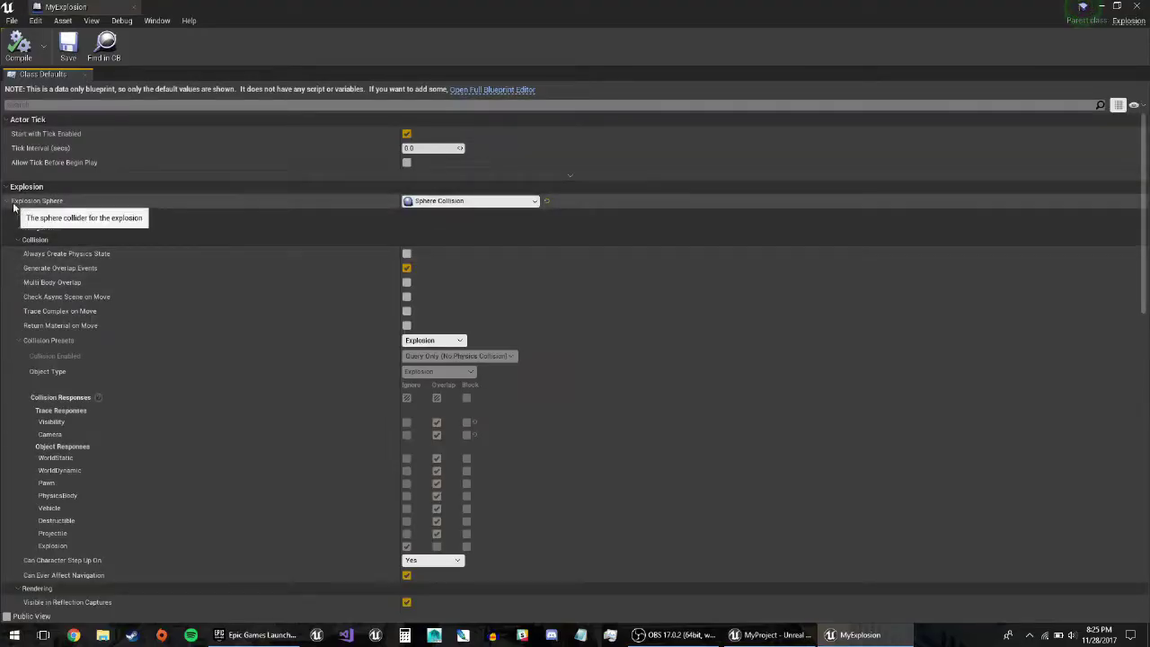
{"action": "left_click", "coordinate": [8, 202]}
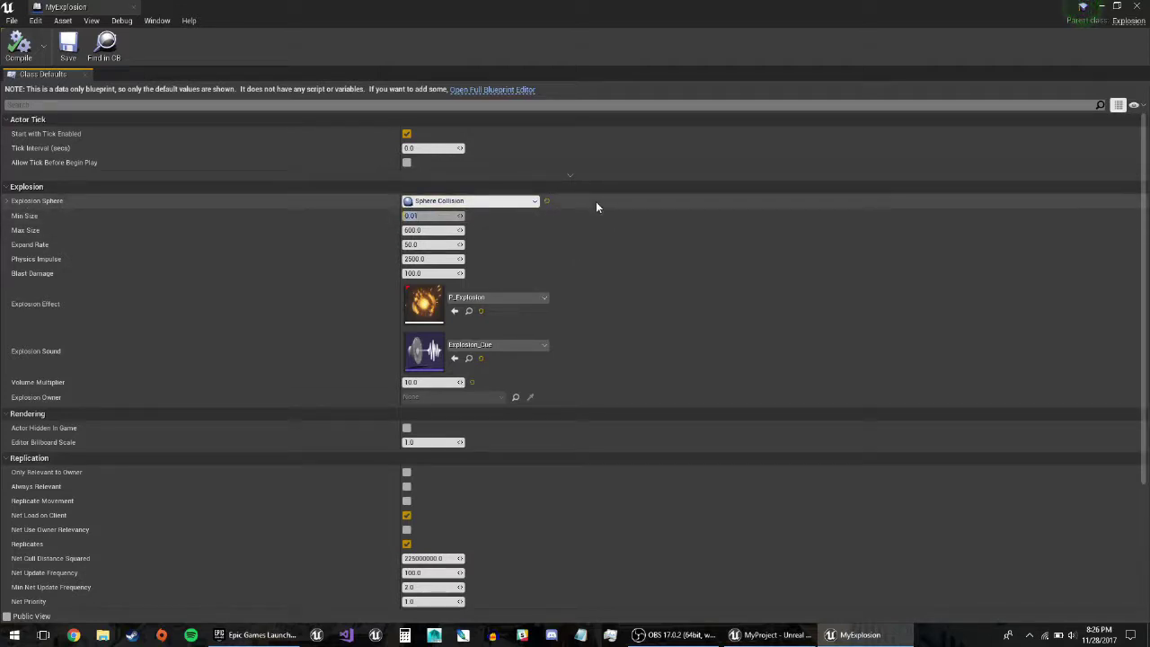
- Set MyExplosion's Min Size to 0.00001, Max Size to 600000 and Expand Rate to 10, and save and close the blueprint
{"action": "type", "text": "0.00001"}
{"action": "key", "text": "Return"}
{"action": "key", "text": "Tab"}
{"action": "type", "text": "6"}
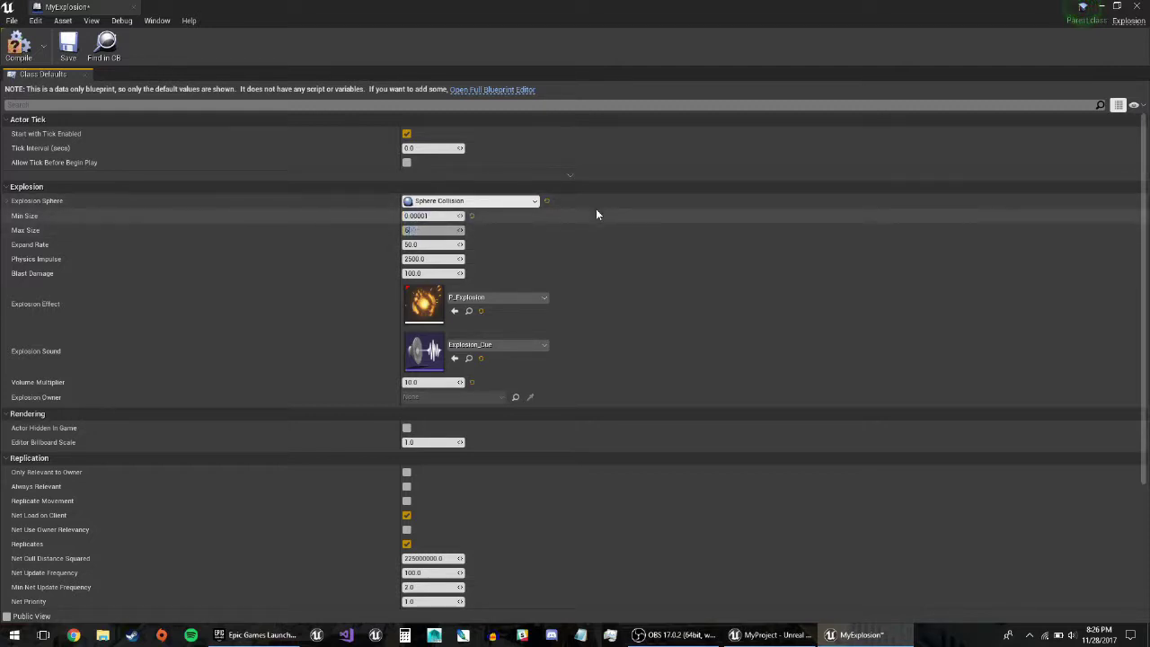
{"action": "type", "text": "00000"}
{"action": "key", "text": "Return"}
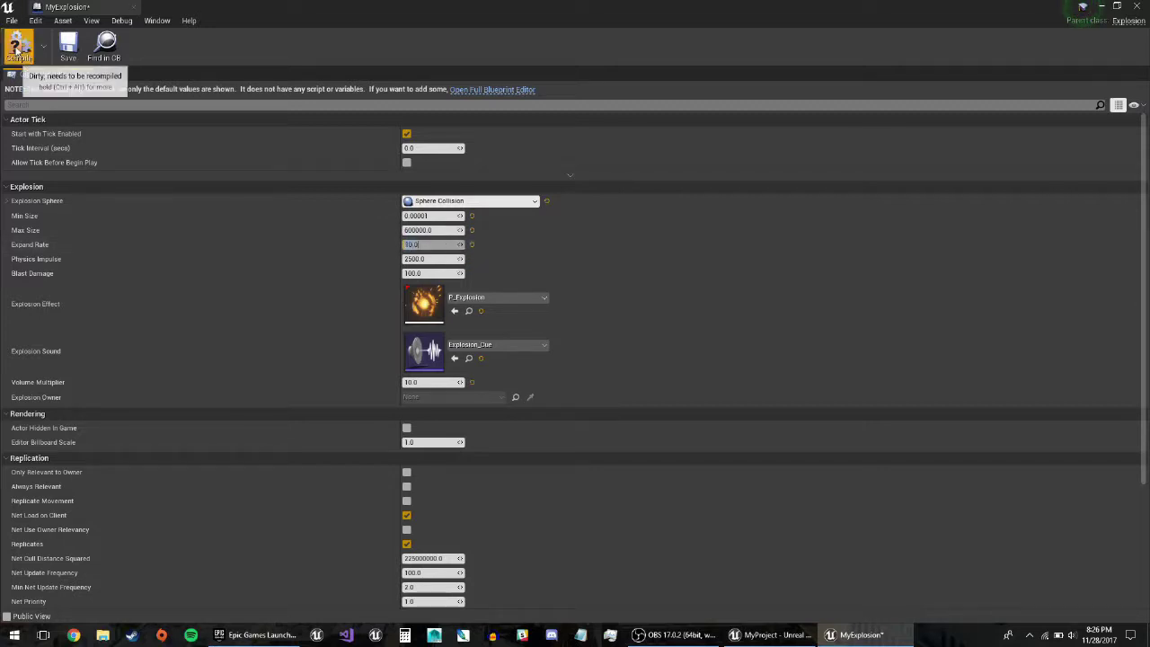
{"action": "left_click", "coordinate": [69, 49]}
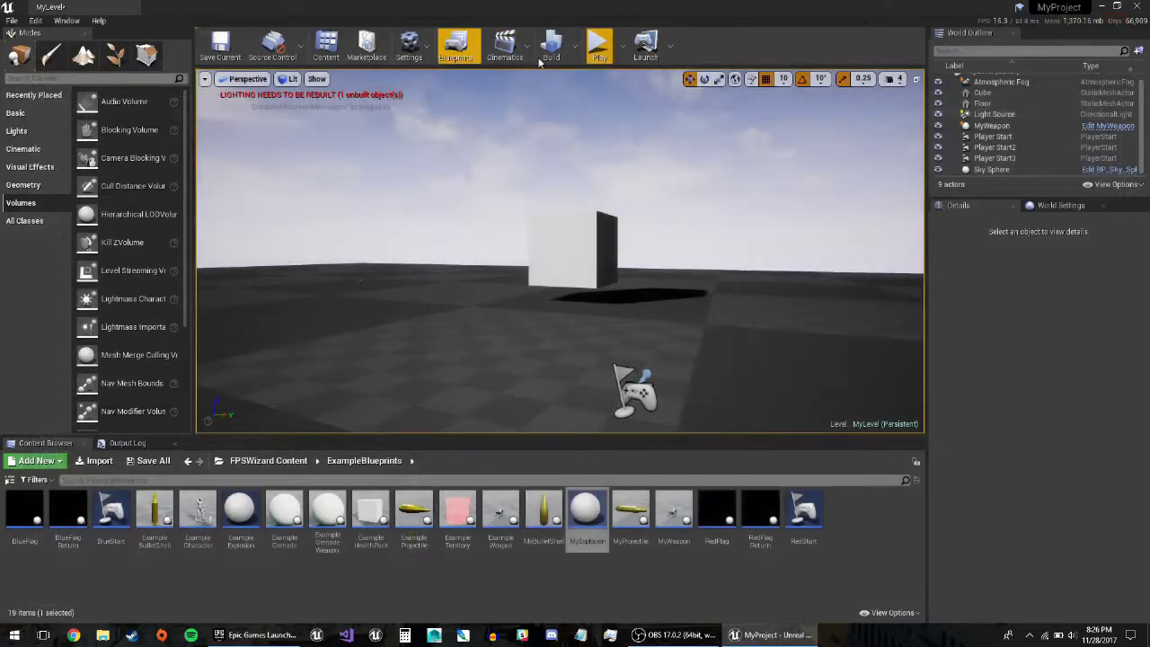
- Play-test the resized explosion by firing three rounds at the cube, and stop the play session
{"action": "left_click", "coordinate": [600, 47]}
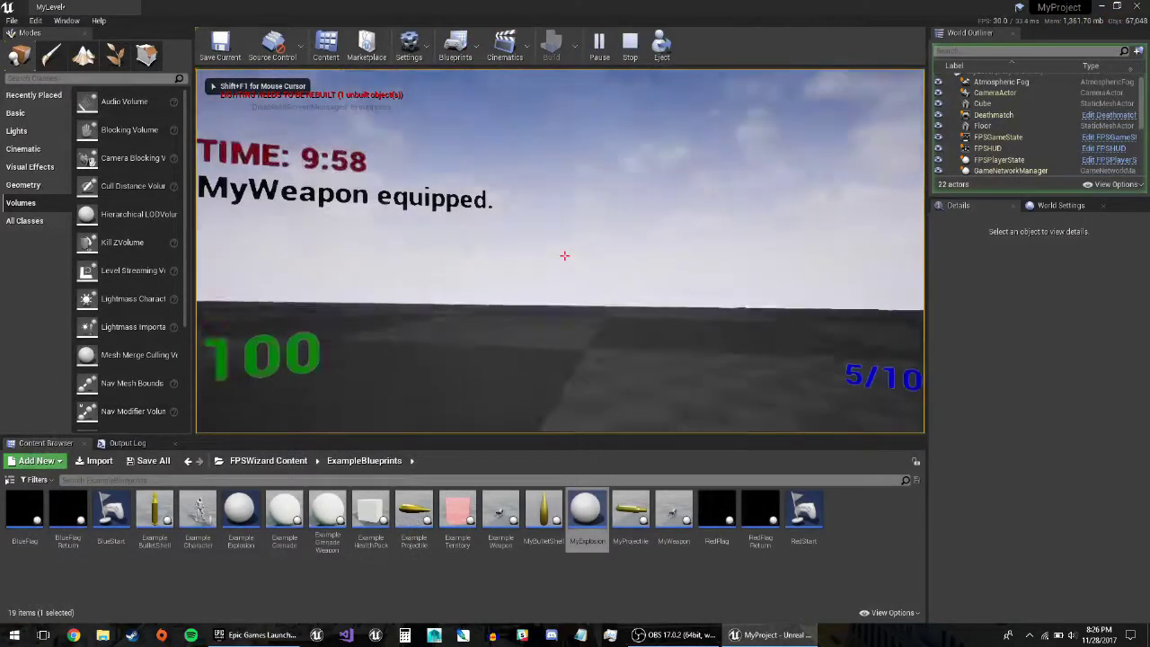
{"action": "key", "text": "s"}
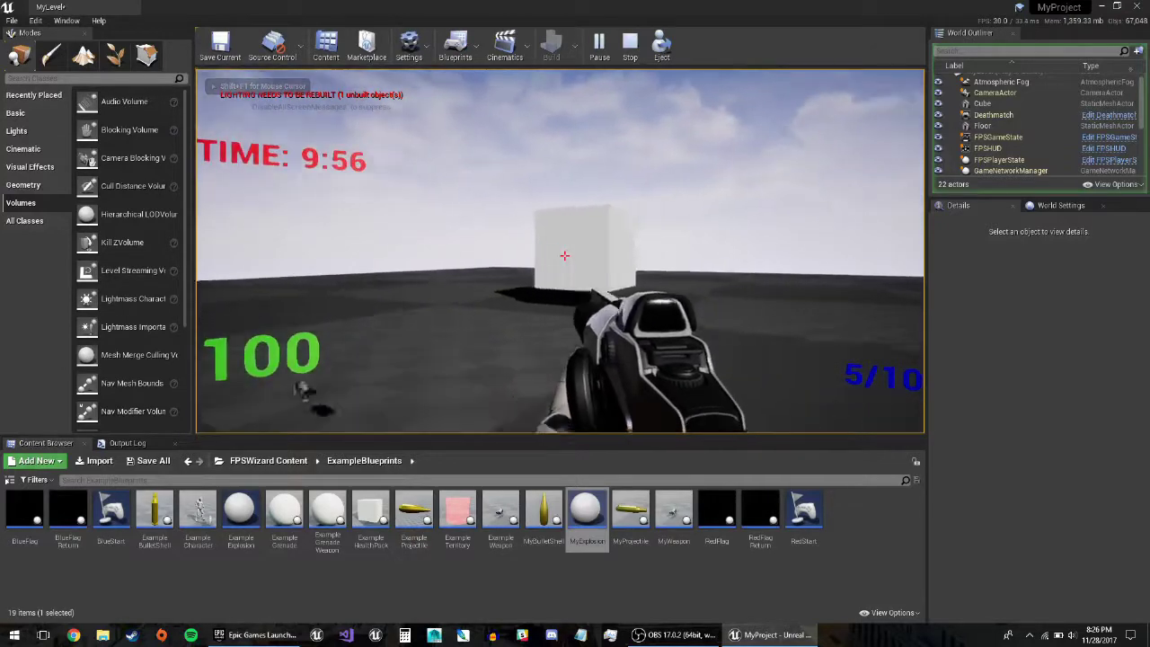
{"action": "left_click", "coordinate": [565, 255]}
{"action": "right_click", "coordinate": [565, 255]}
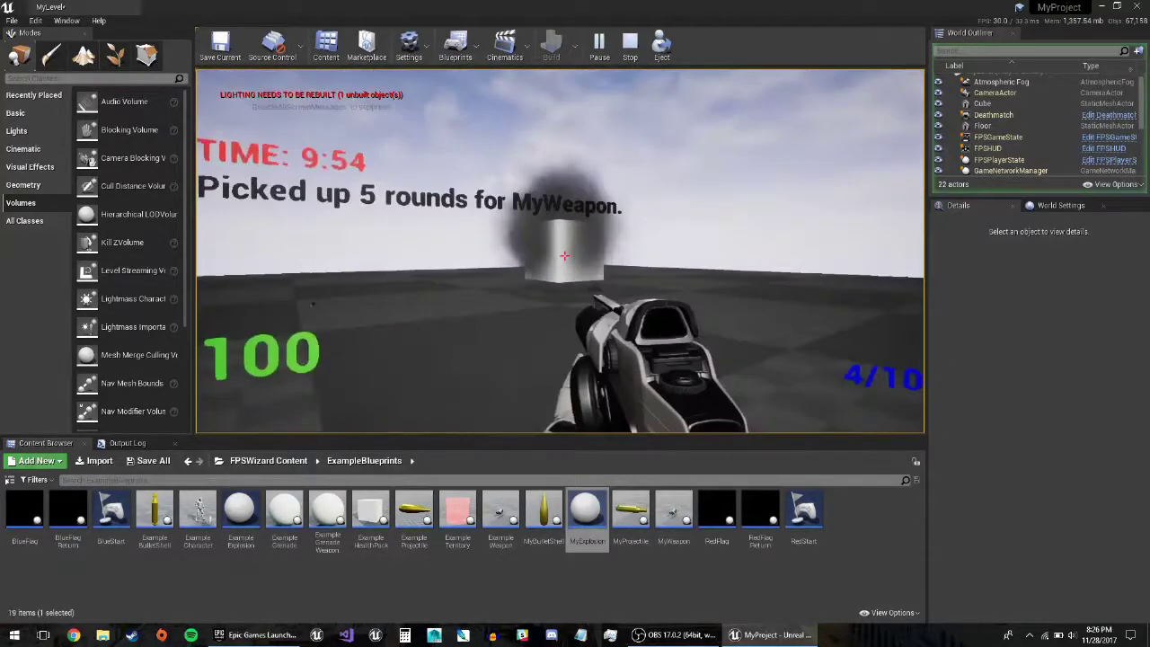
{"action": "left_click", "coordinate": [565, 256]}
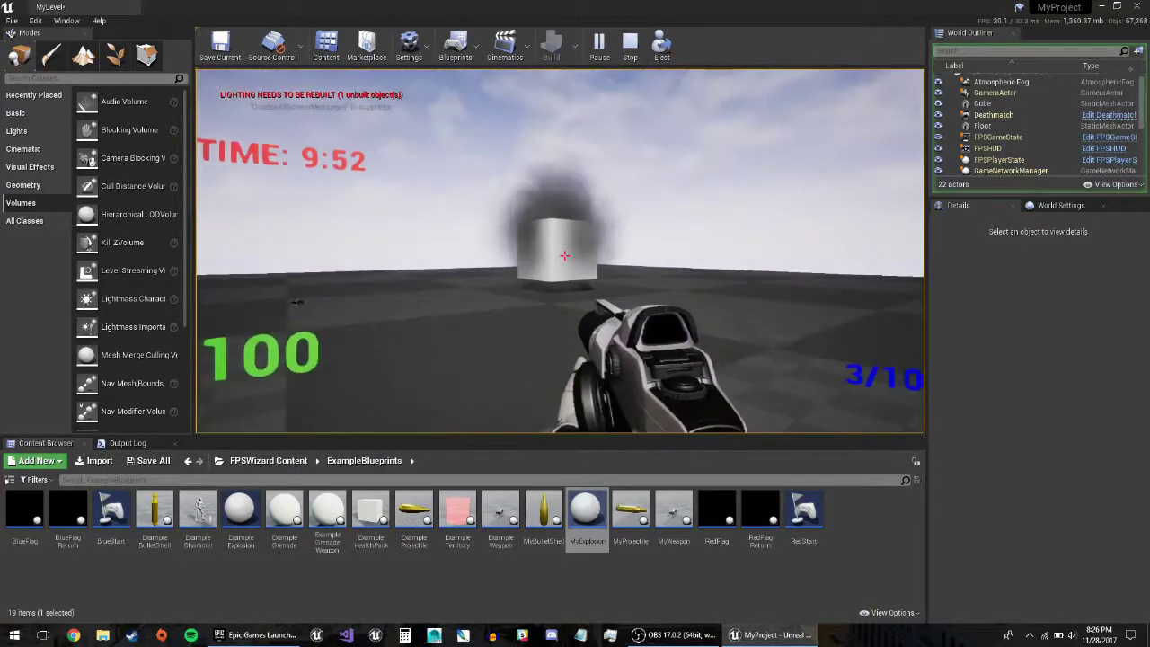
{"action": "left_click", "coordinate": [564, 255]}
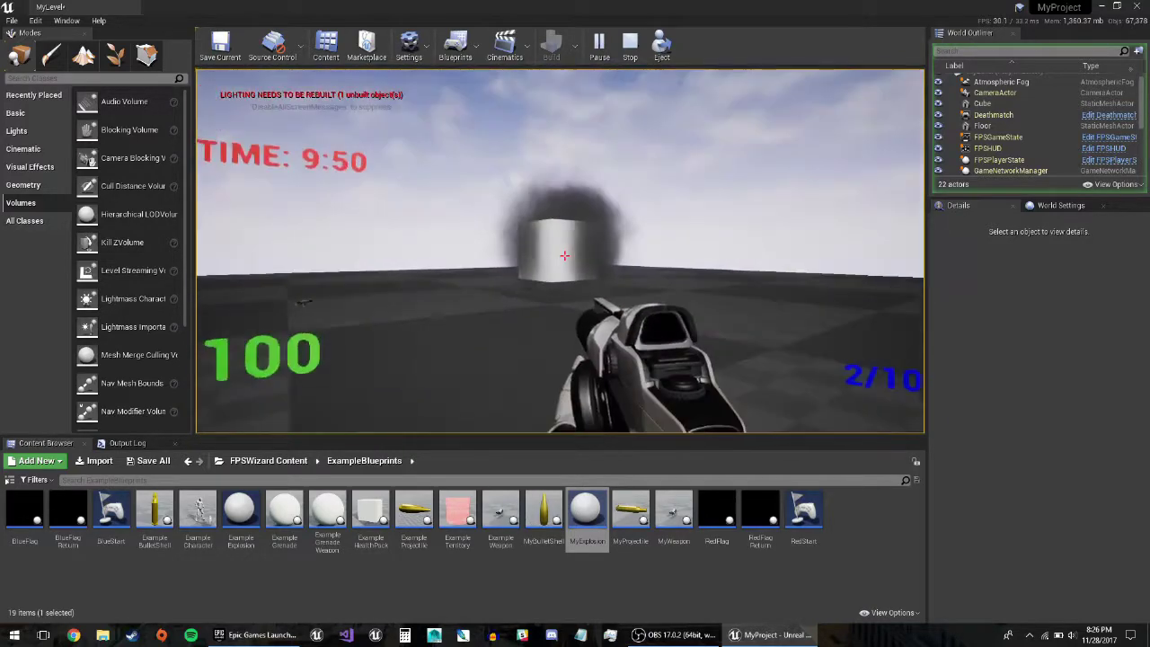
{"action": "key", "text": "Escape"}
- Reopen MyExplosion, set its Initial Life Span to 0, and compile, save and close the blueprint
{"action": "double_click", "coordinate": [588, 517]}
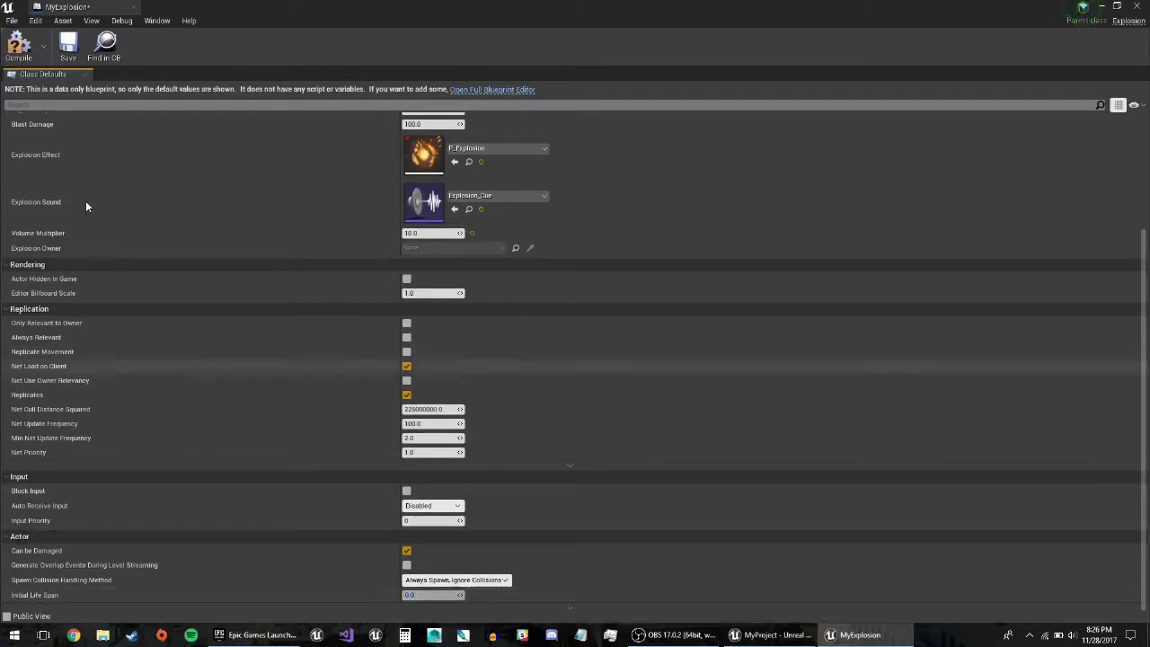
{"action": "left_click", "coordinate": [29, 52]}
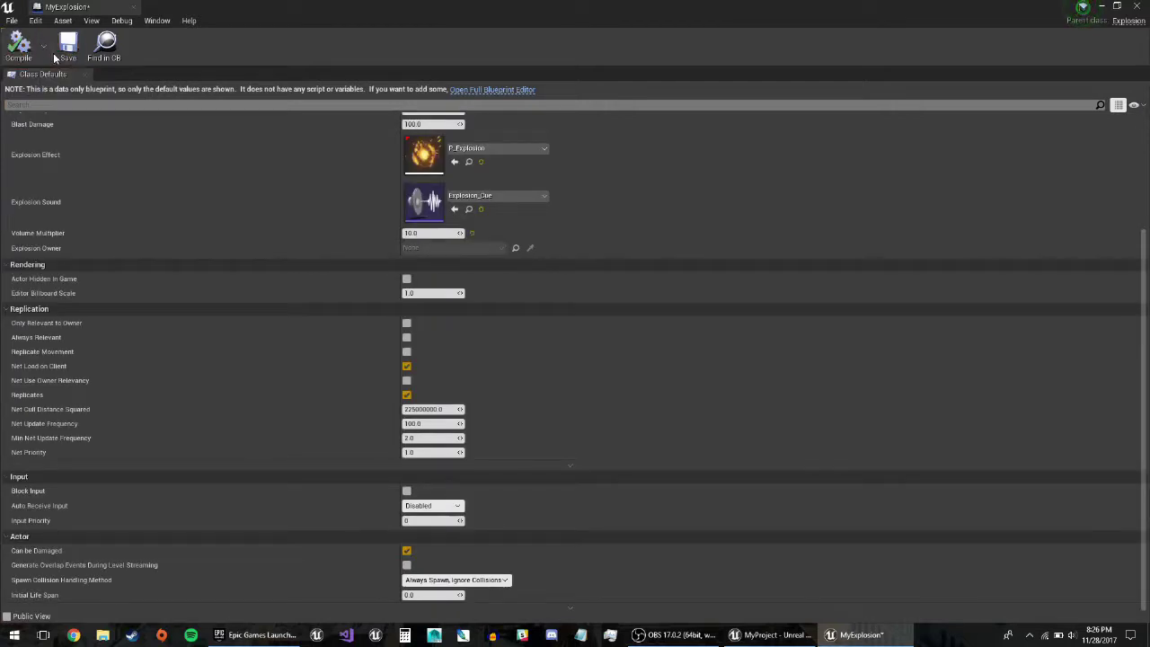
{"action": "left_click", "coordinate": [67, 54]}
{"action": "left_click", "coordinate": [1137, 6]}
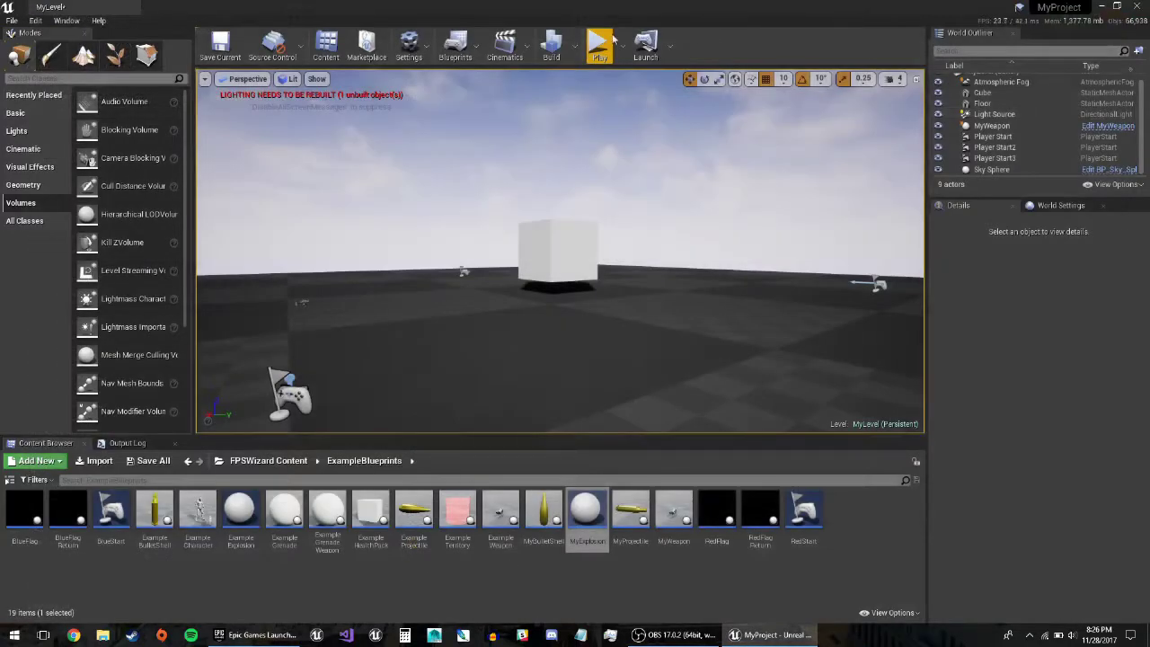
- Play-test how the collision sphere expands by firing at the cube and once more after moving forward, and stop the play session
{"action": "left_click", "coordinate": [595, 70]}
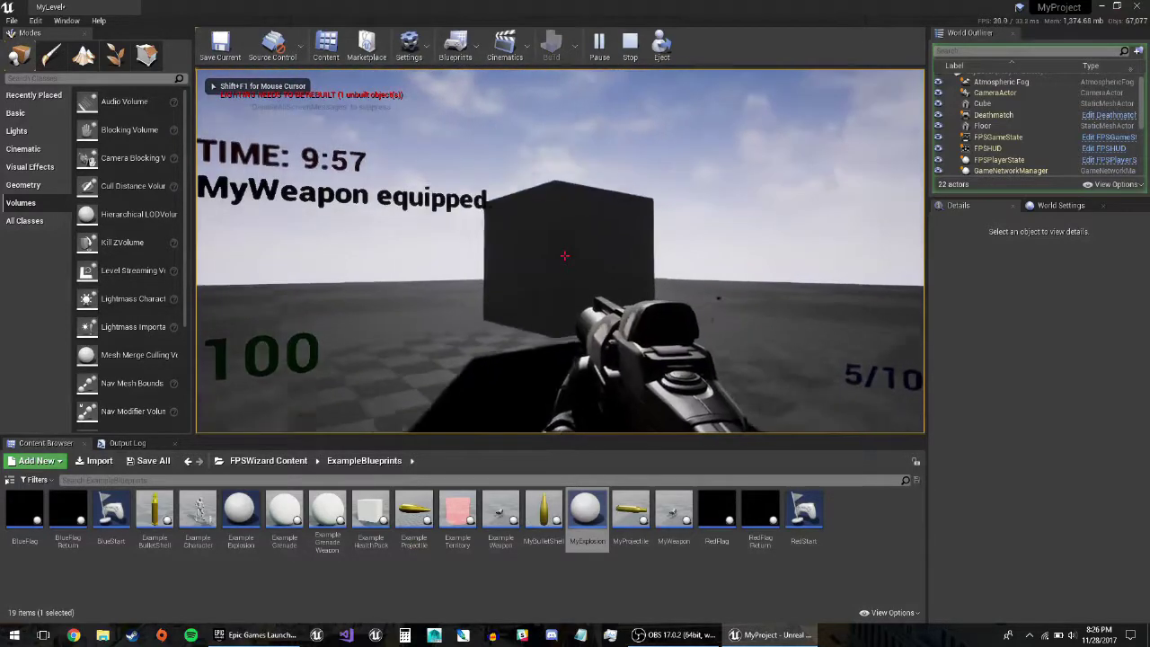
{"action": "left_click", "coordinate": [565, 255]}
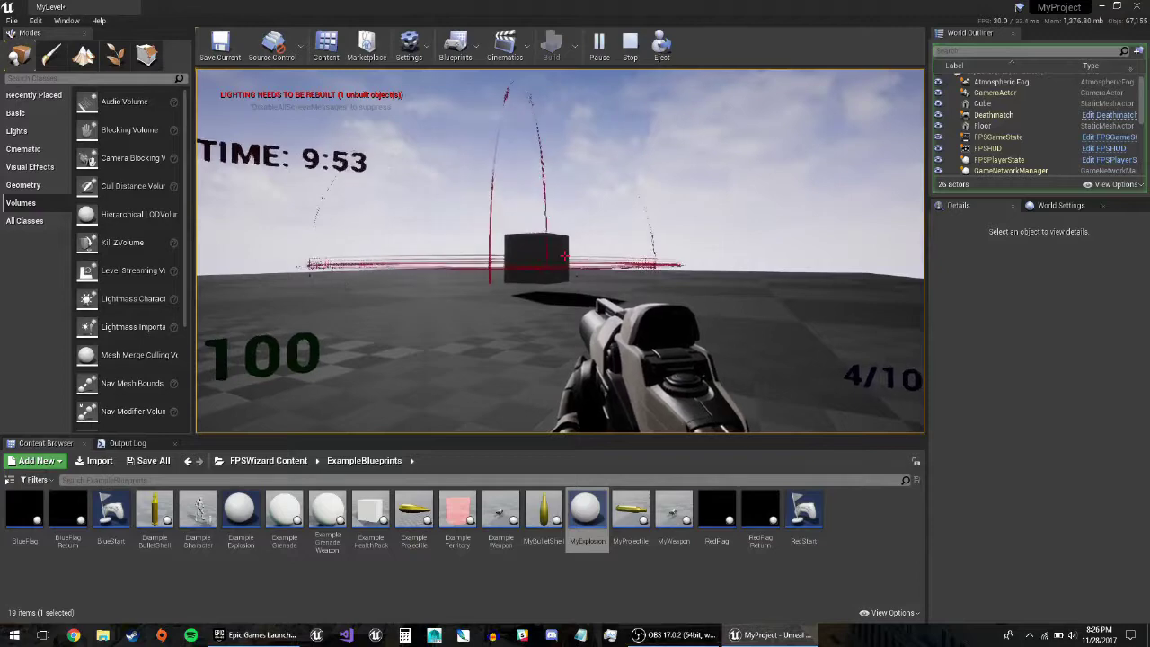
{"action": "key", "text": "w"}
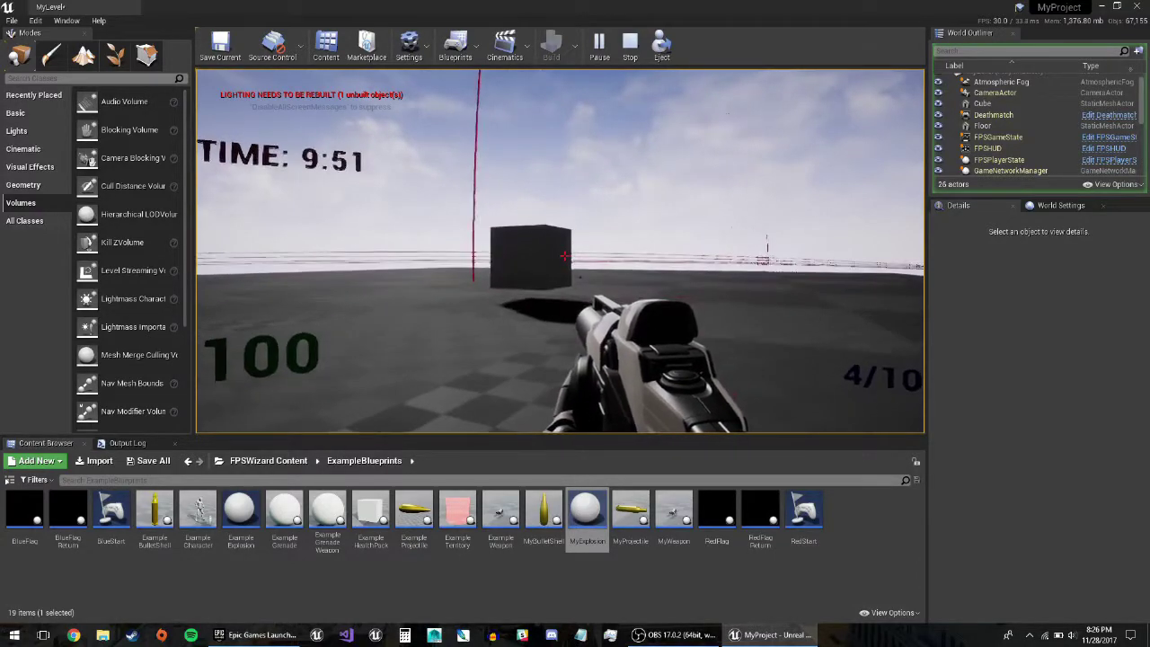
{"action": "left_click", "coordinate": [565, 256]}
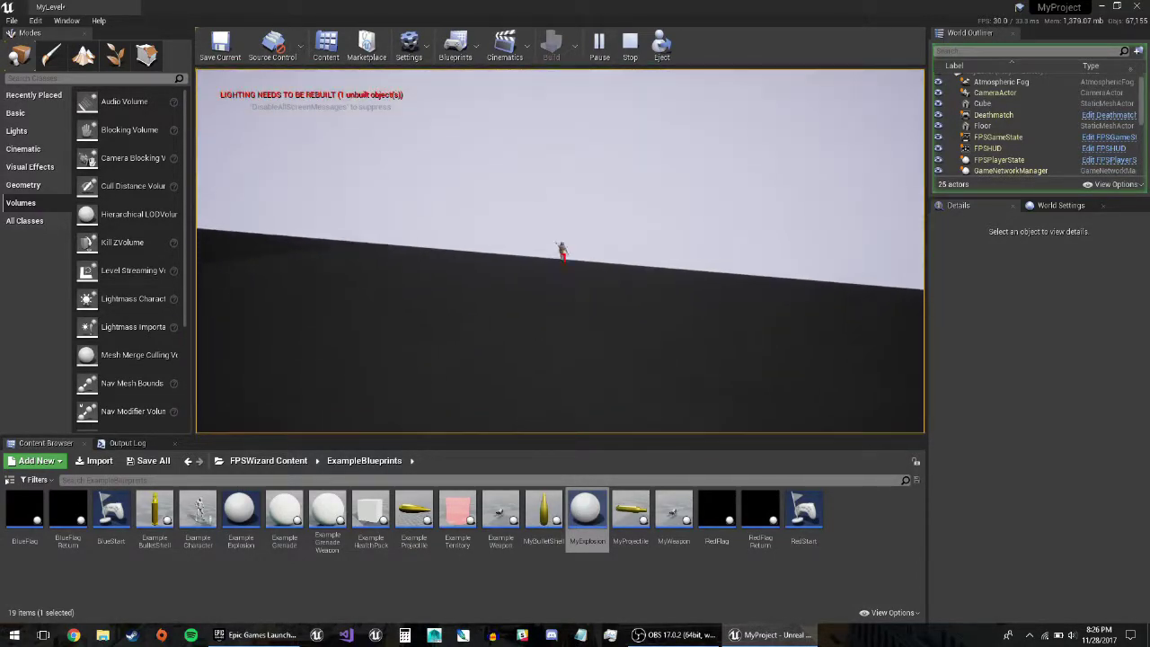
{"action": "key", "text": "Escape"}
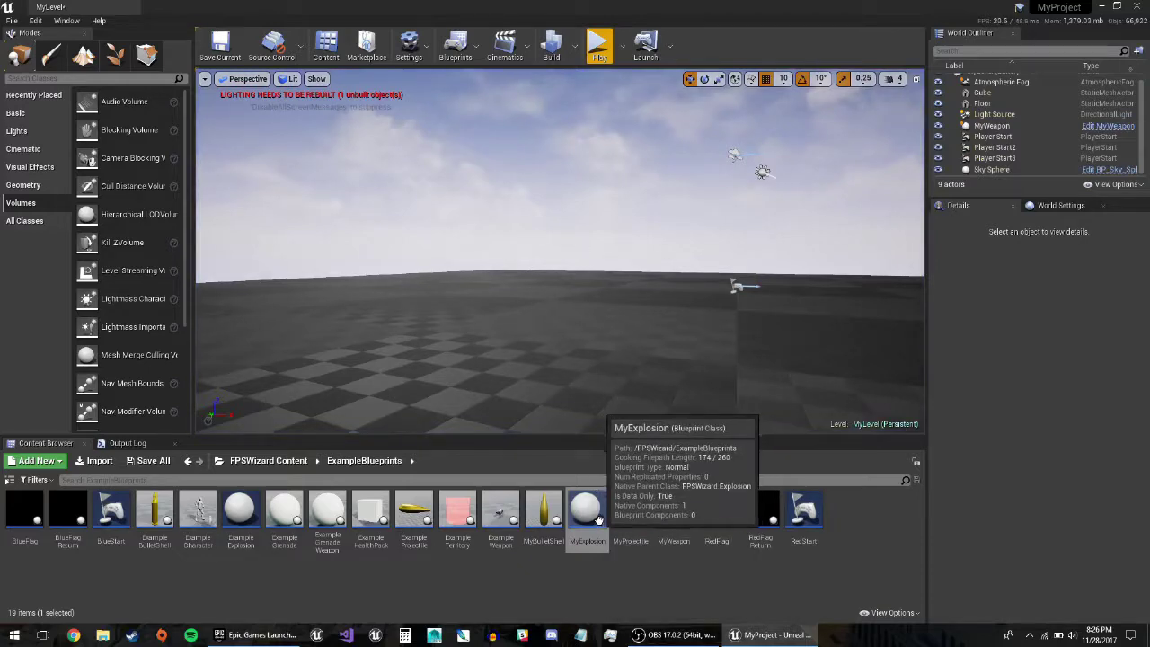
- Reopen MyExplosion, reset Min Size, Max Size and Expand Rate to their defaults of 0.01, 600 and 50, and close the blueprint
{"action": "right_click_drag", "start_coordinate": [608, 358], "coordinate": [724, 385]}
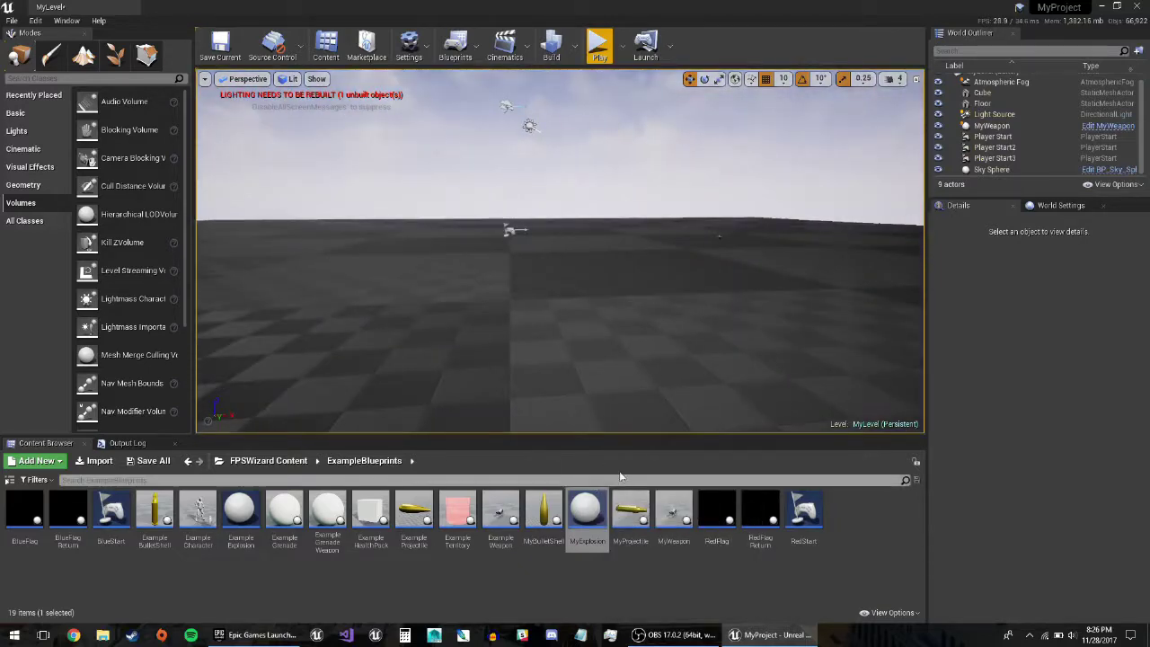
{"action": "double_click", "coordinate": [585, 511]}
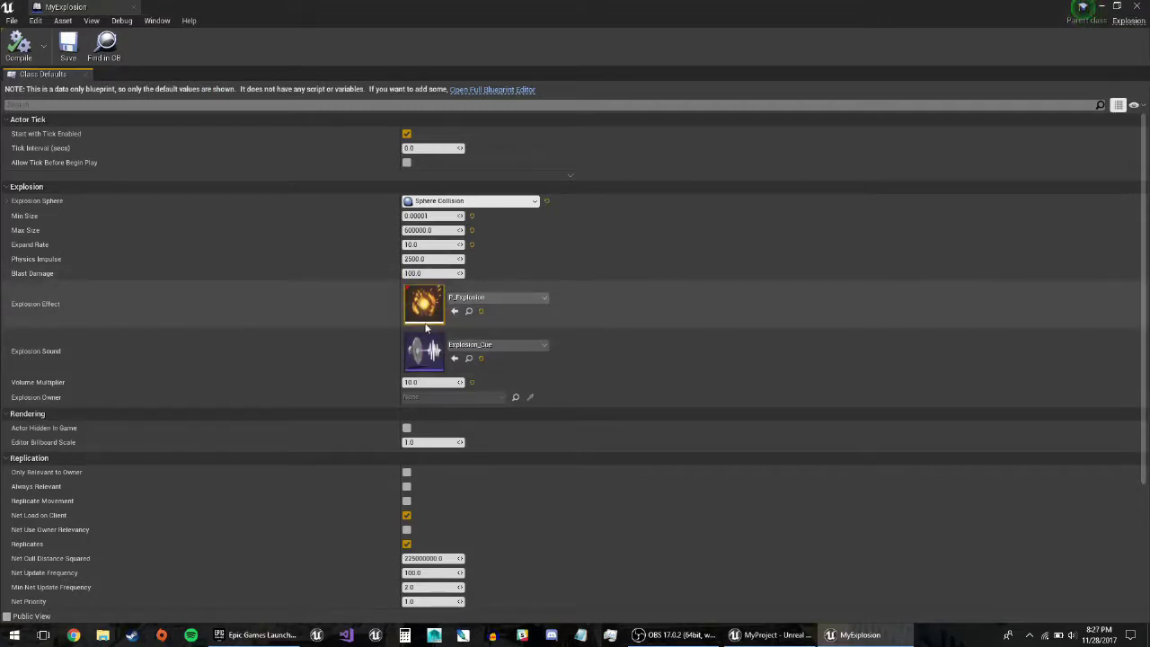
{"action": "left_click", "coordinate": [431, 216]}
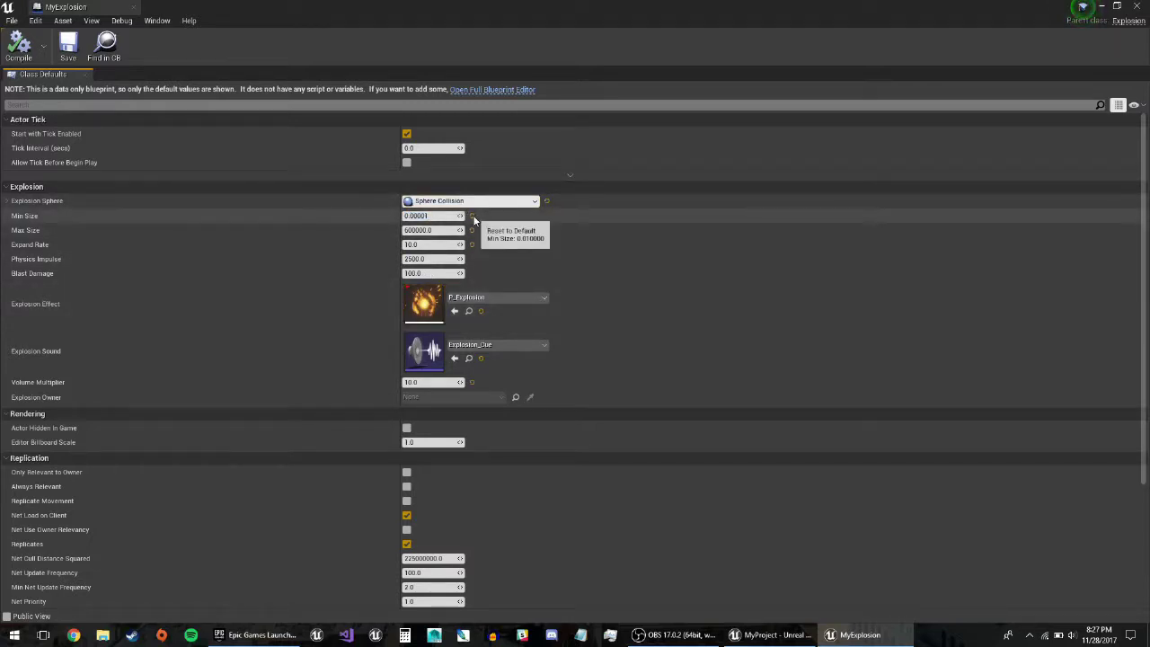
{"action": "left_click", "coordinate": [472, 215]}
{"action": "left_click", "coordinate": [472, 231]}
{"action": "left_click", "coordinate": [472, 244]}
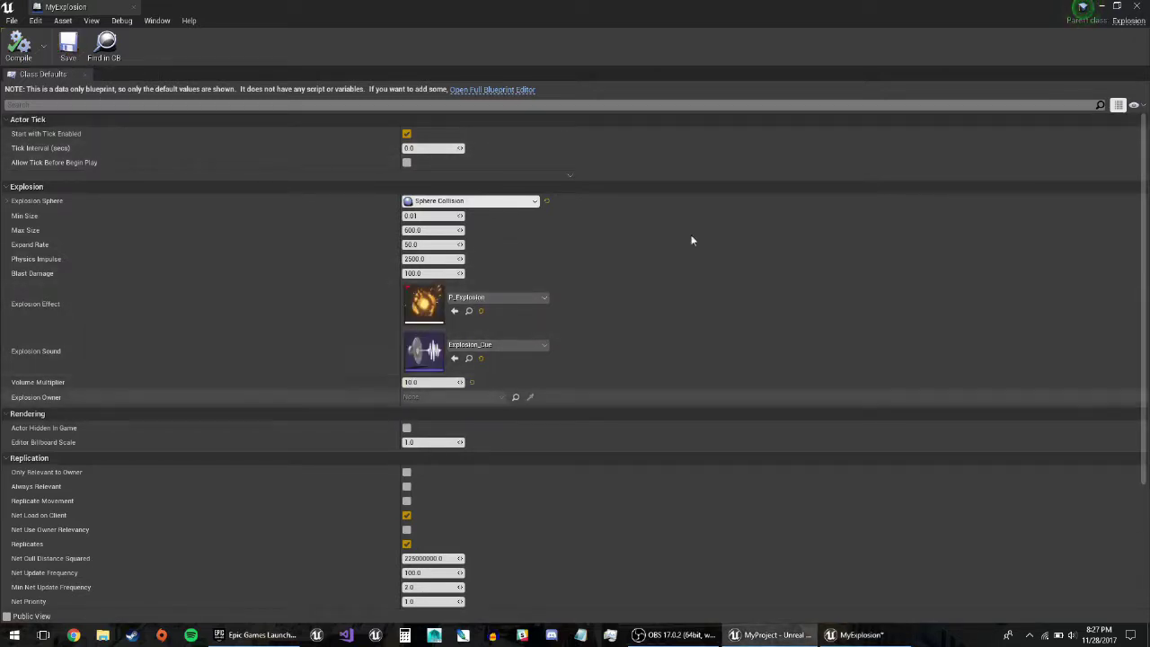
{"action": "left_click", "coordinate": [1139, 5]}
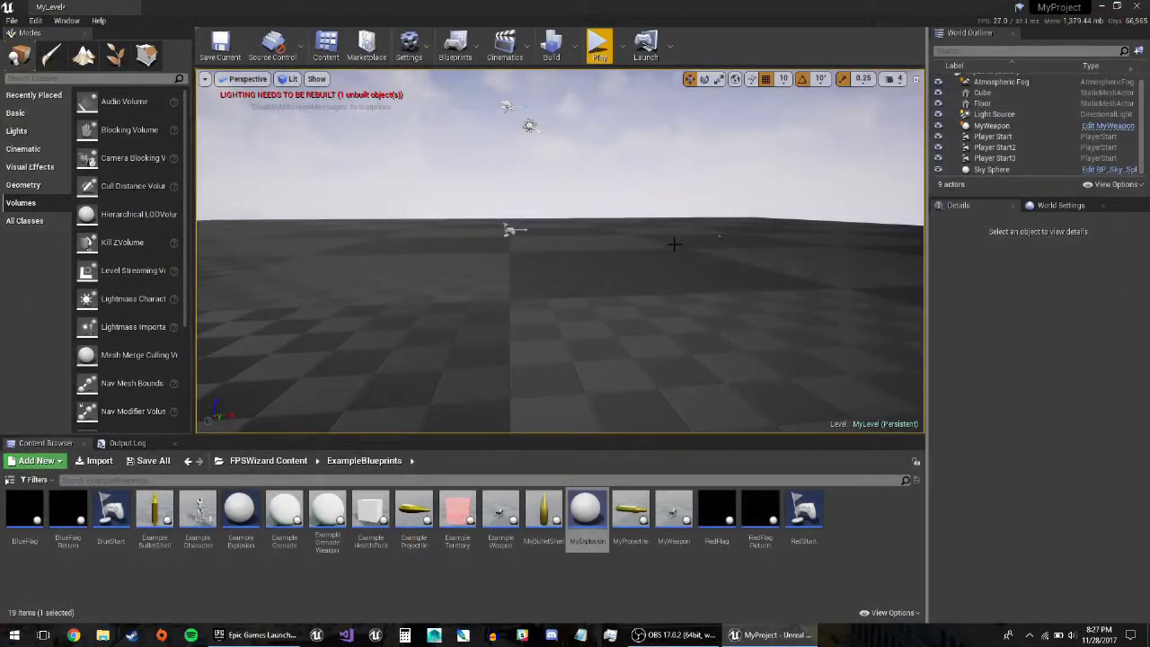
{"action": "right_click_drag", "start_coordinate": [675, 245], "coordinate": [634, 249]}
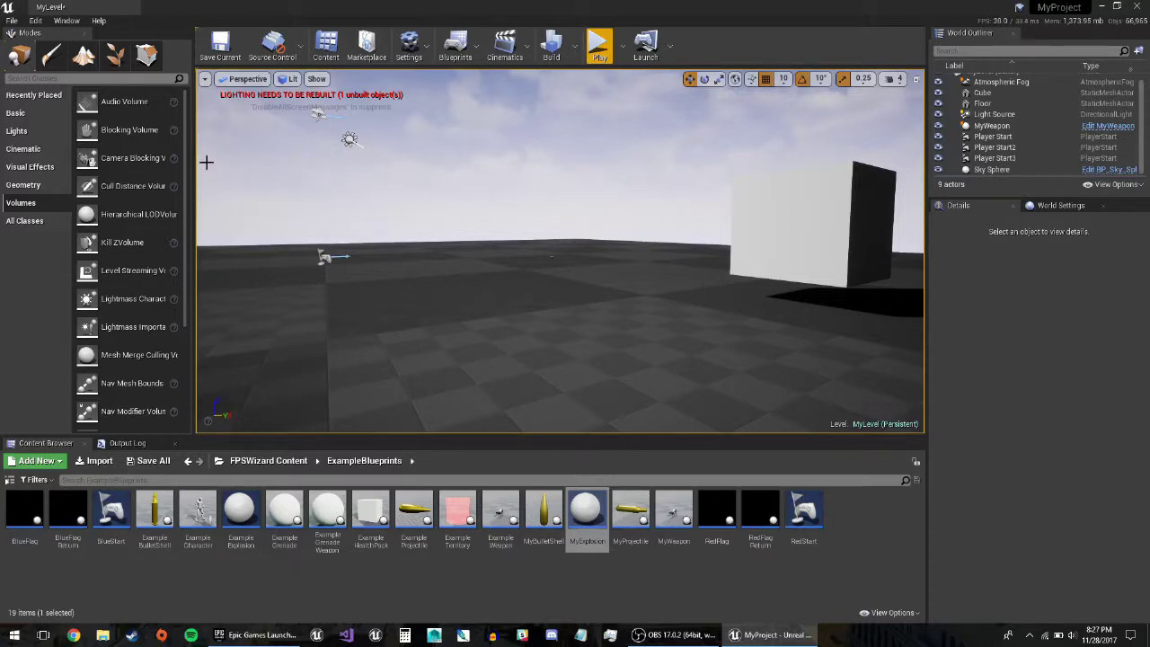
{"action": "right_click_drag", "start_coordinate": [334, 163], "coordinate": [413, 179]}
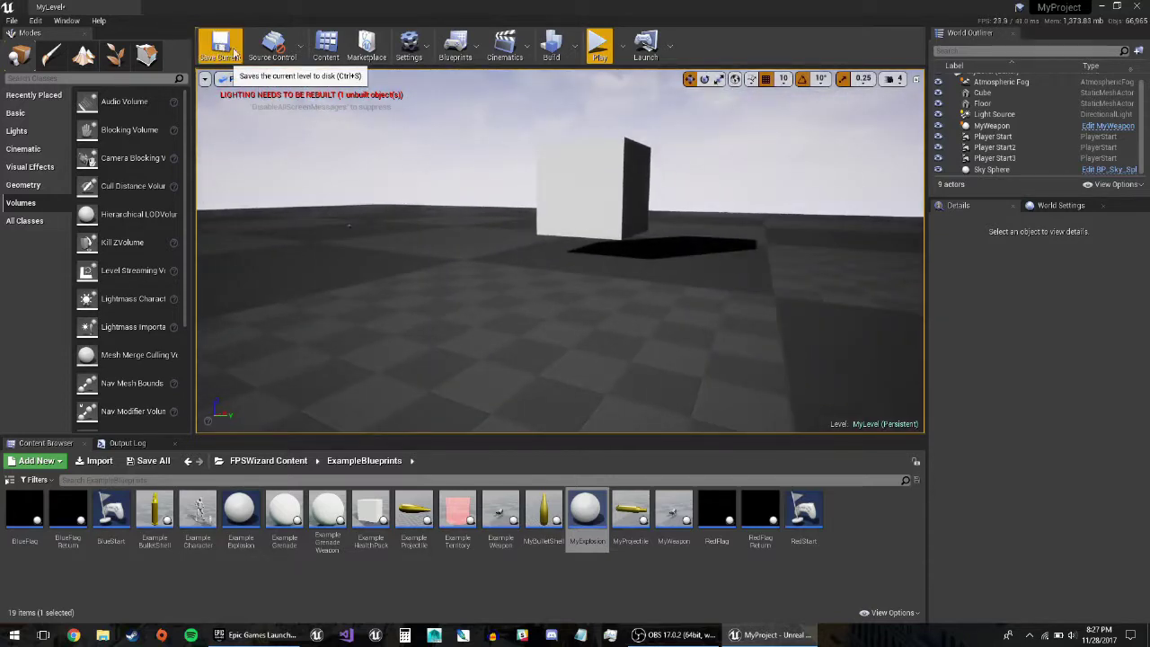